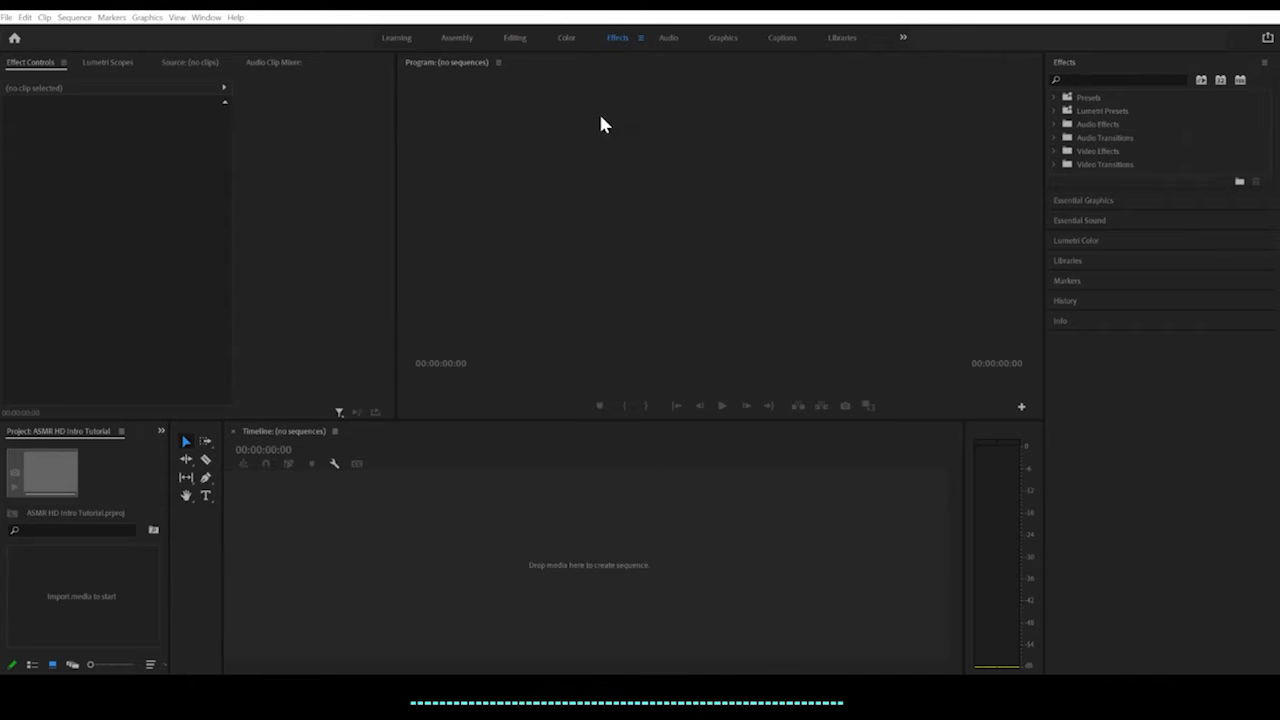
# Look through the Assembly, Learning and Audio workspaces and return to the Effects workspace.
pyautogui.click(514, 39)
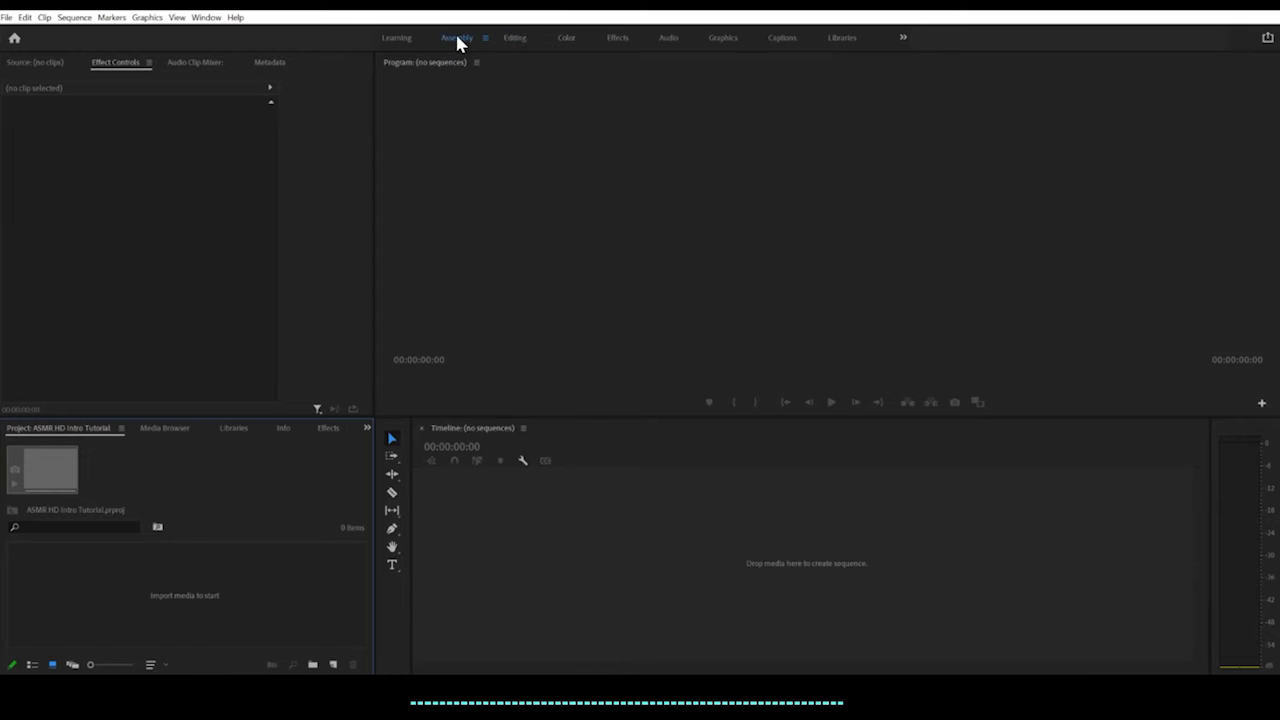
pyautogui.click(397, 39)
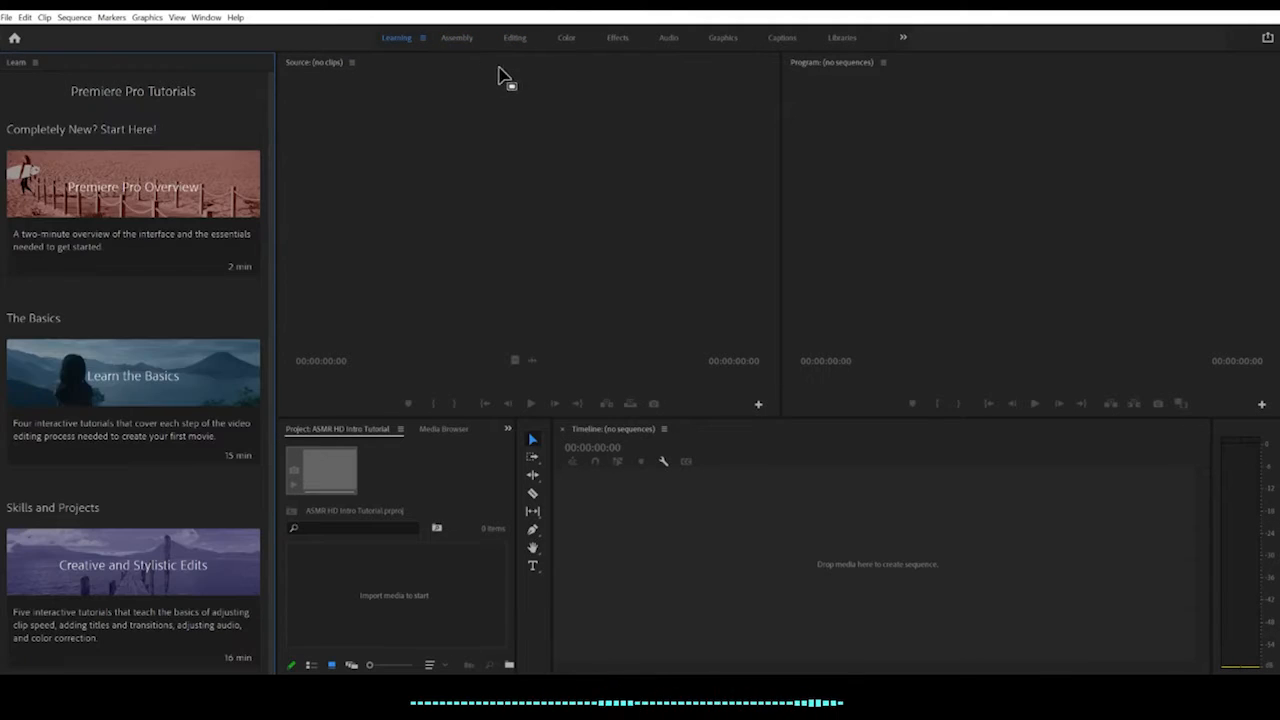
pyautogui.click(669, 39)
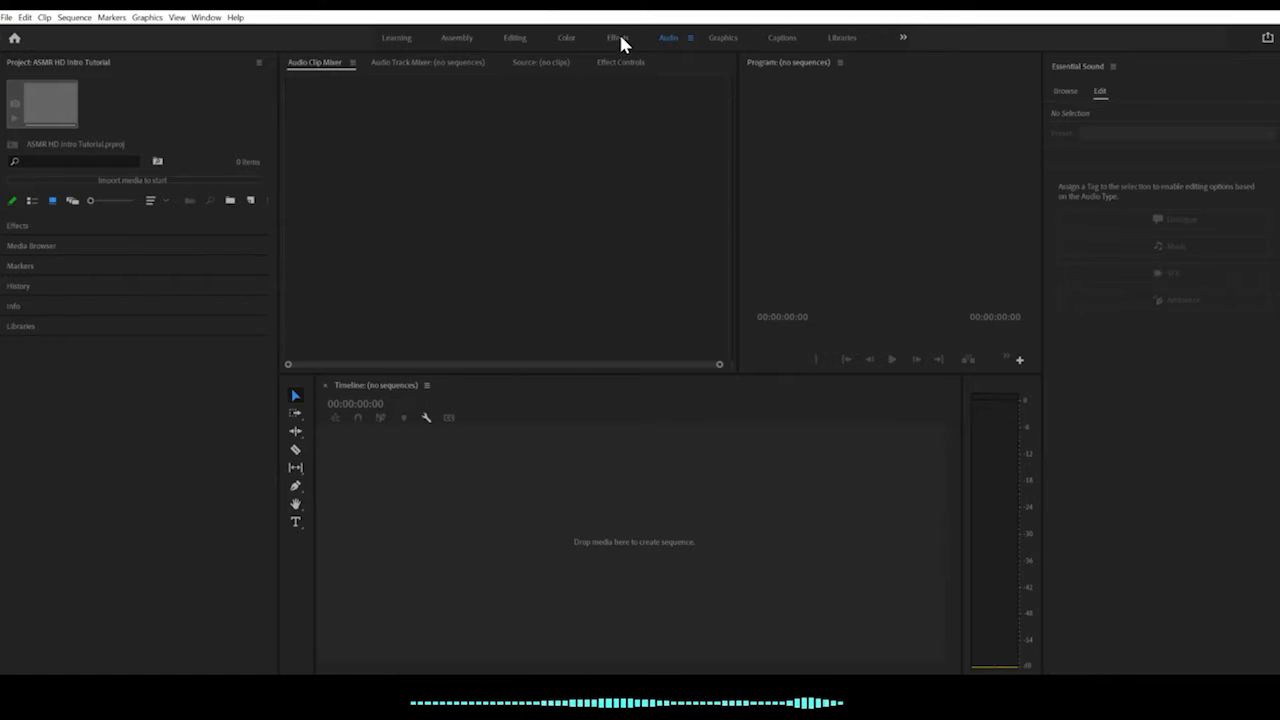
pyautogui.click(618, 38)
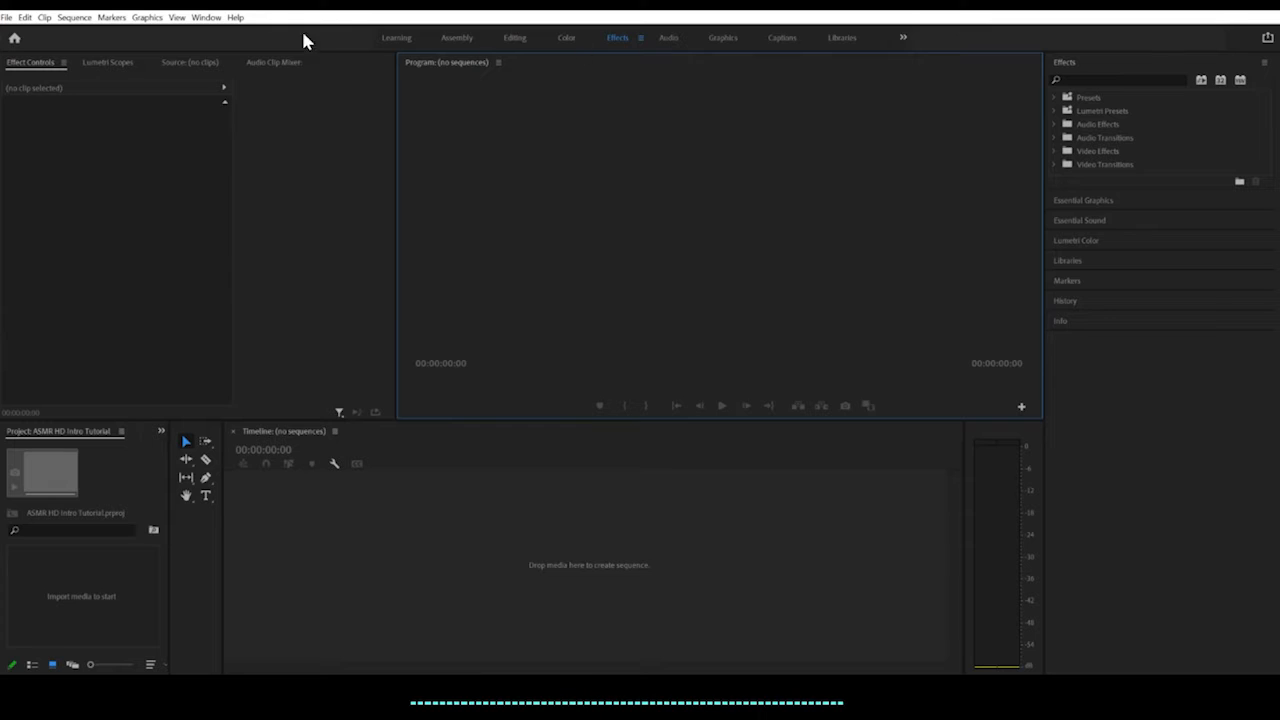
pyautogui.click(208, 21)
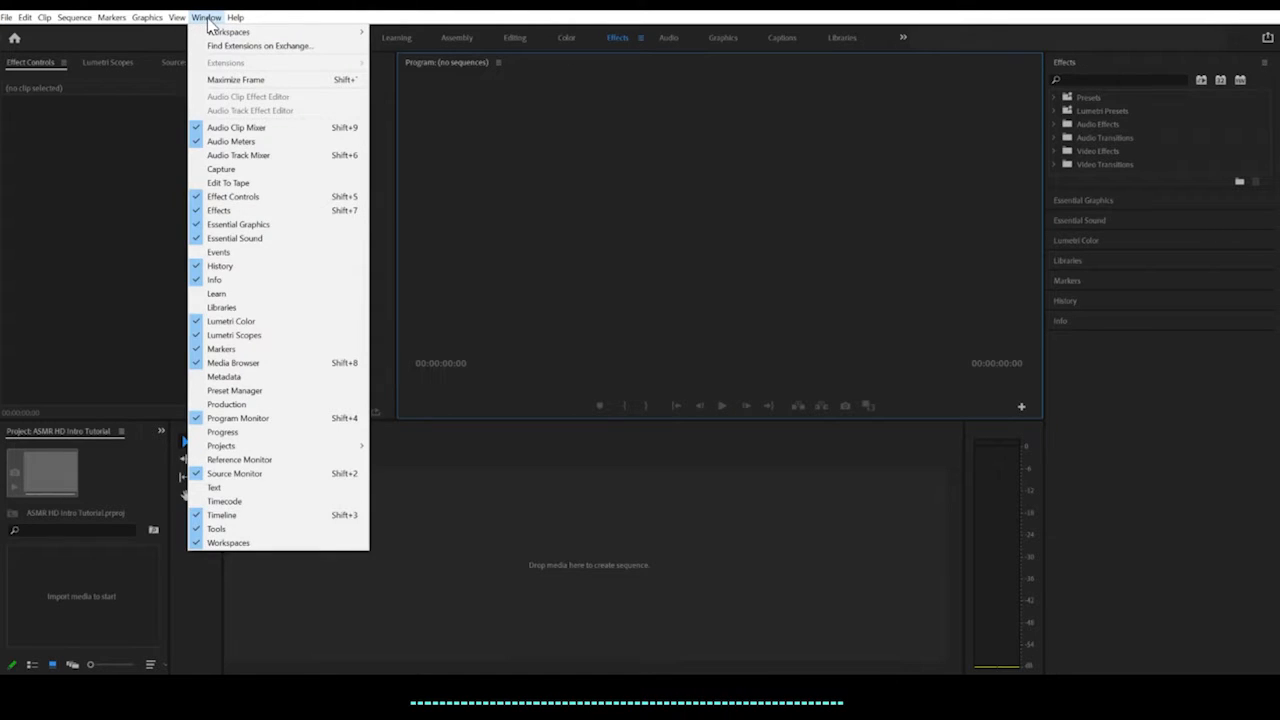
pyautogui.moveTo(212, 38)
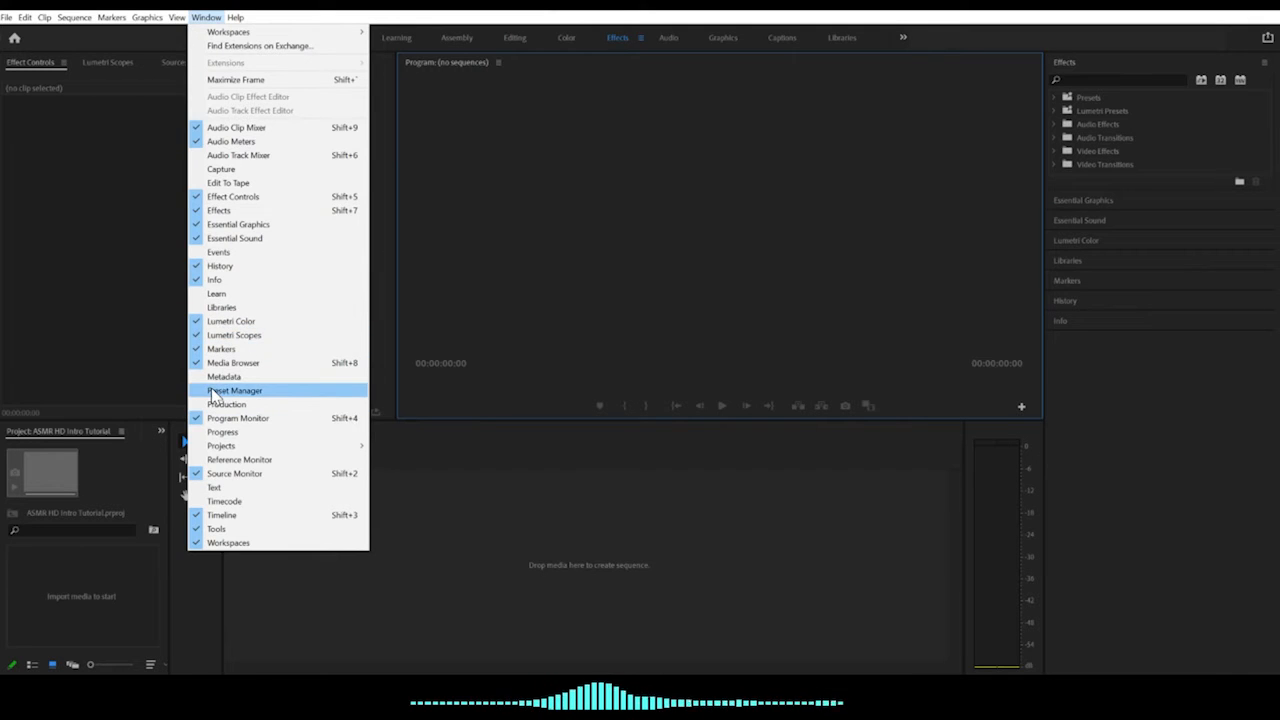
pyautogui.click(512, 266)
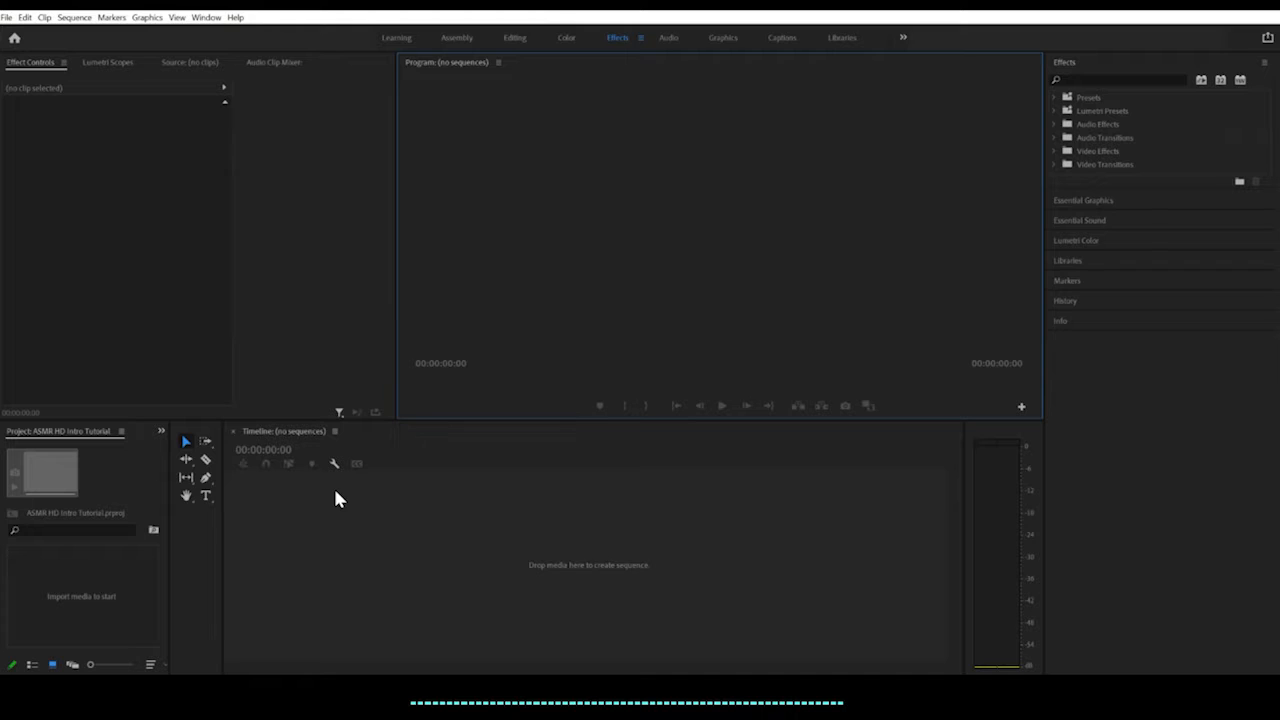
pyautogui.click(328, 529)
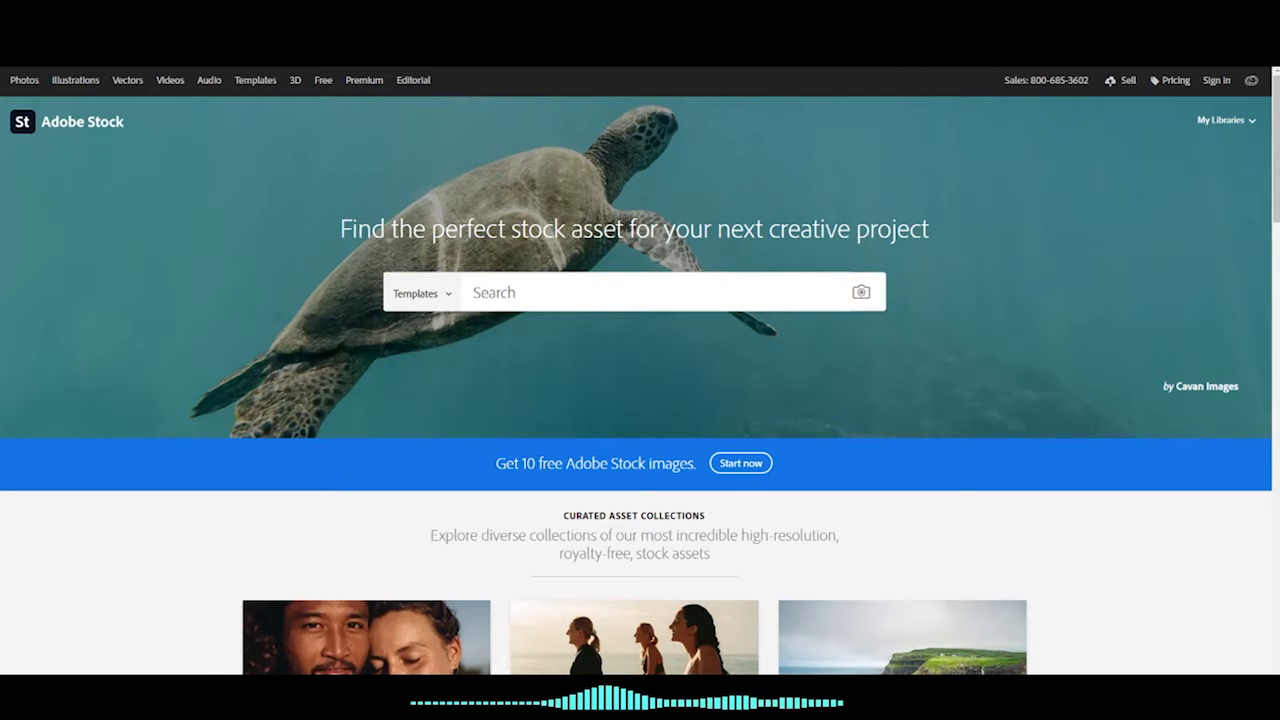
# Switch to the Adobe Stock website and search its templates for "Intro".
pyautogui.click(451, 296)
pyautogui.click(451, 296)
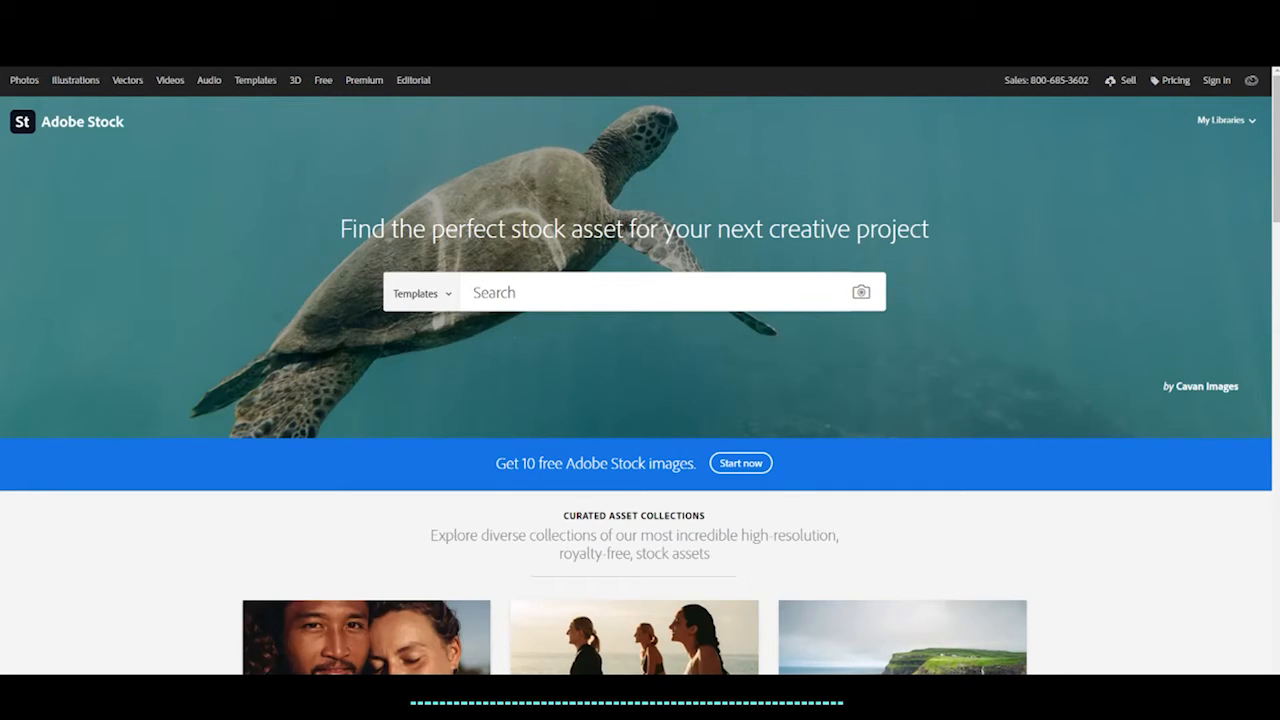
pyautogui.click(634, 292)
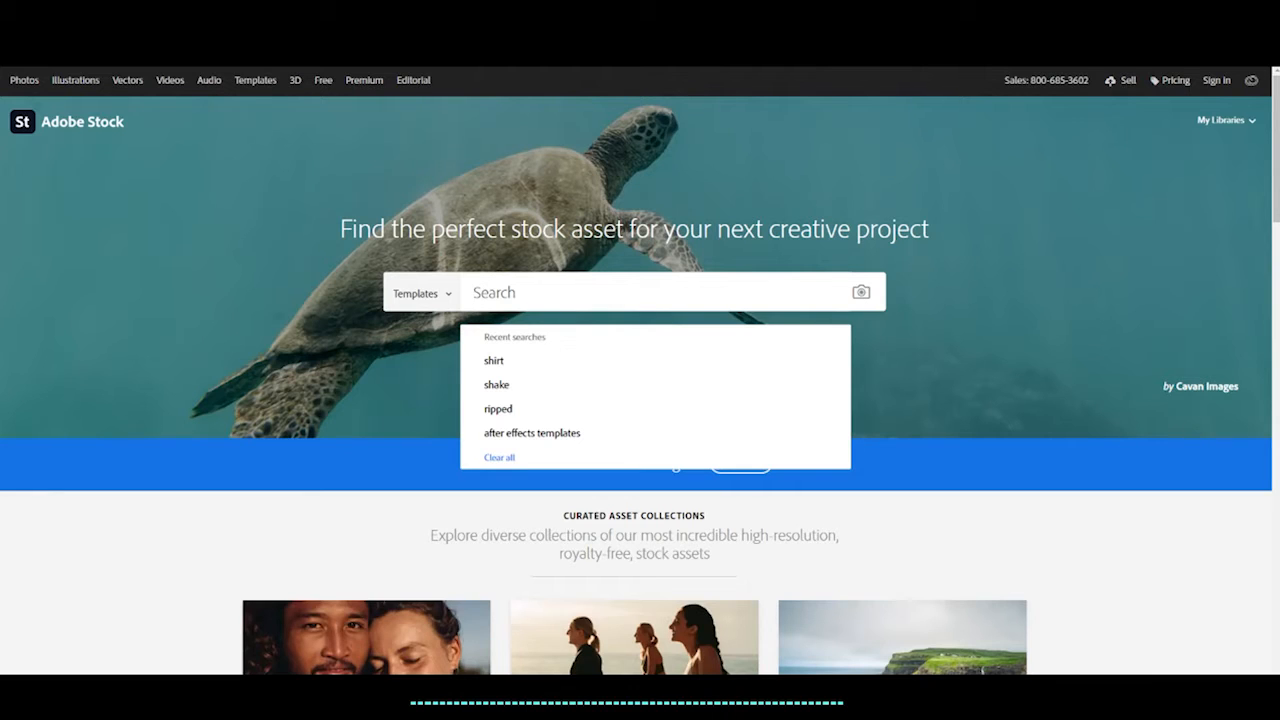
pyautogui.write('Intro')
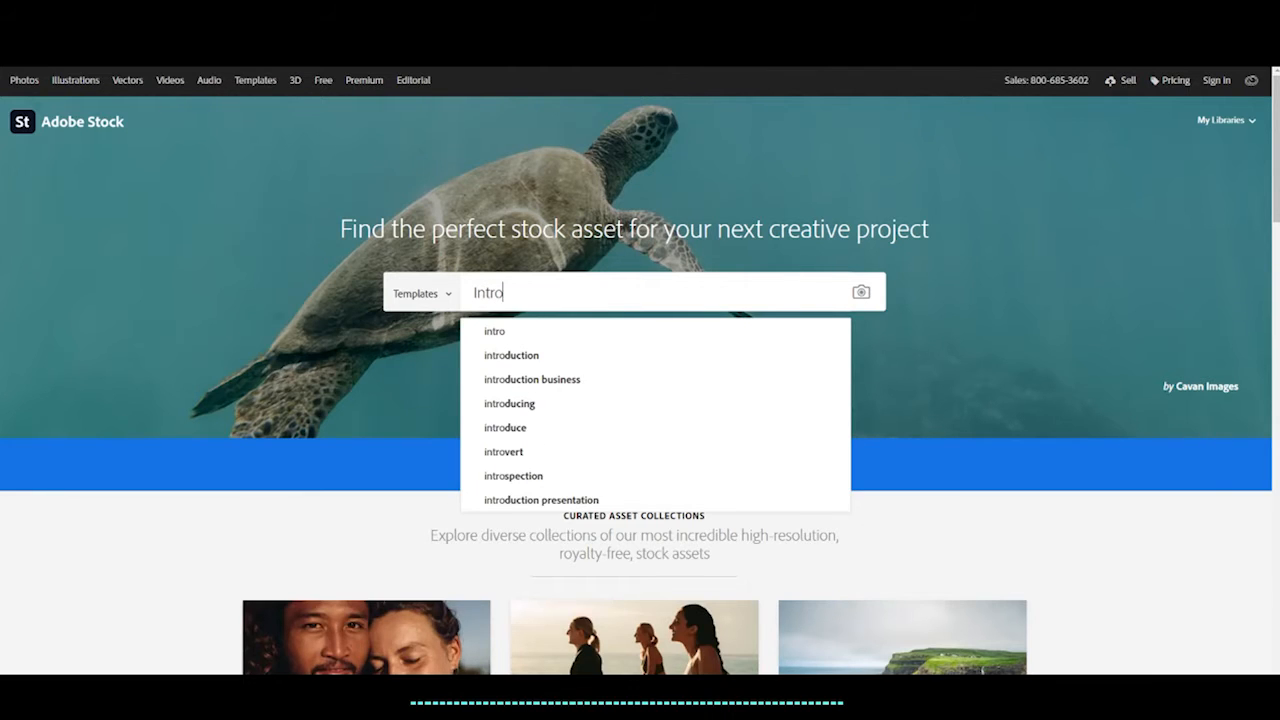
pyautogui.press('Return')
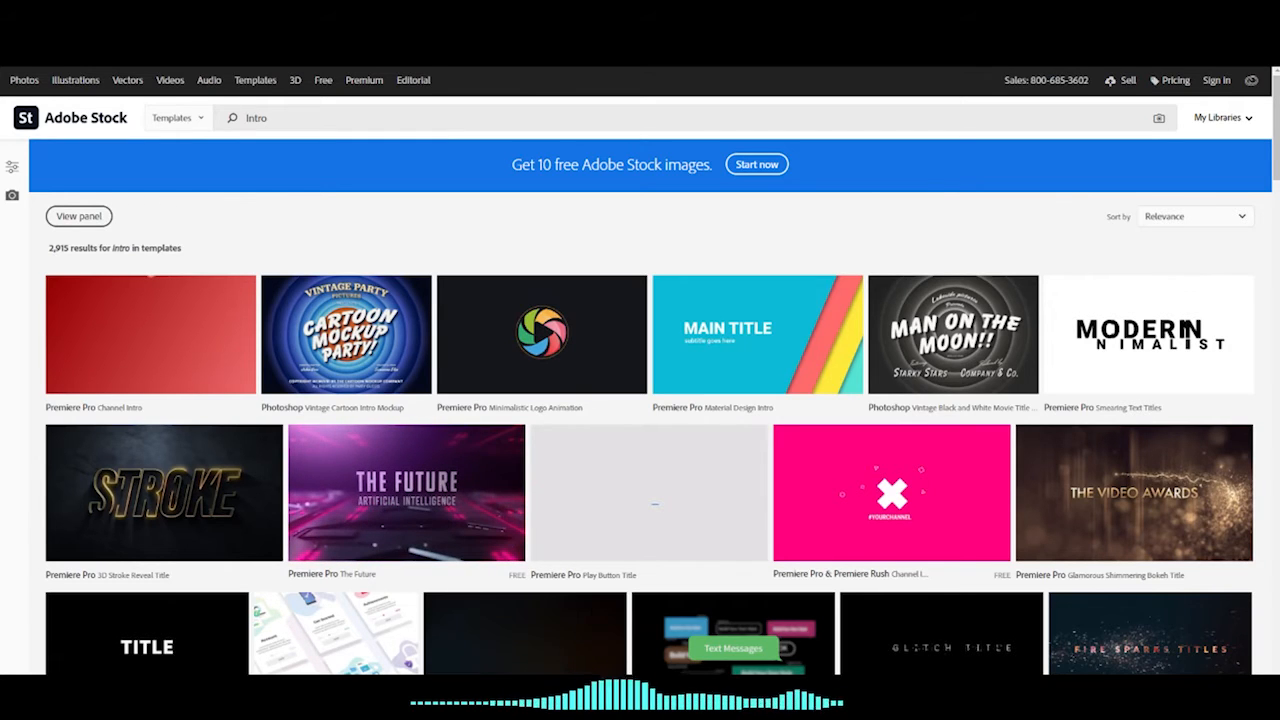
# Switch back to Premiere Pro and view the downloaded motion graphics template files available to install.
pyautogui.click(475, 704)
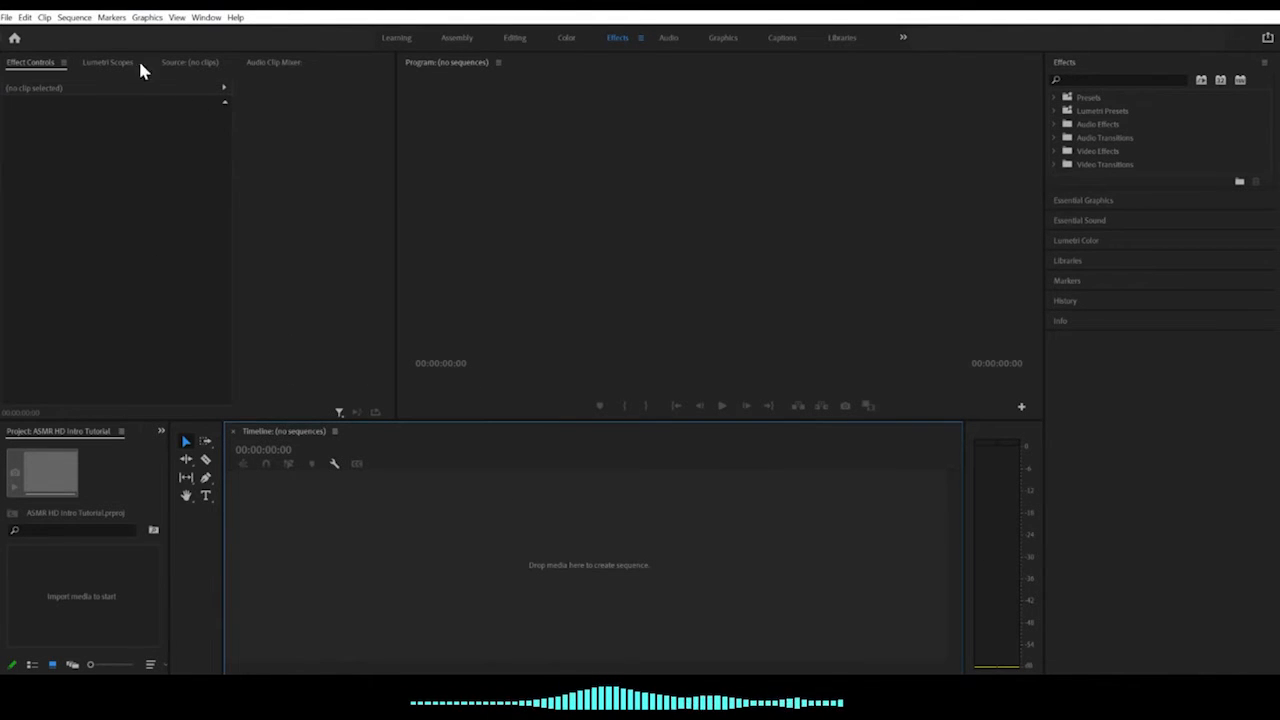
pyautogui.click(149, 18)
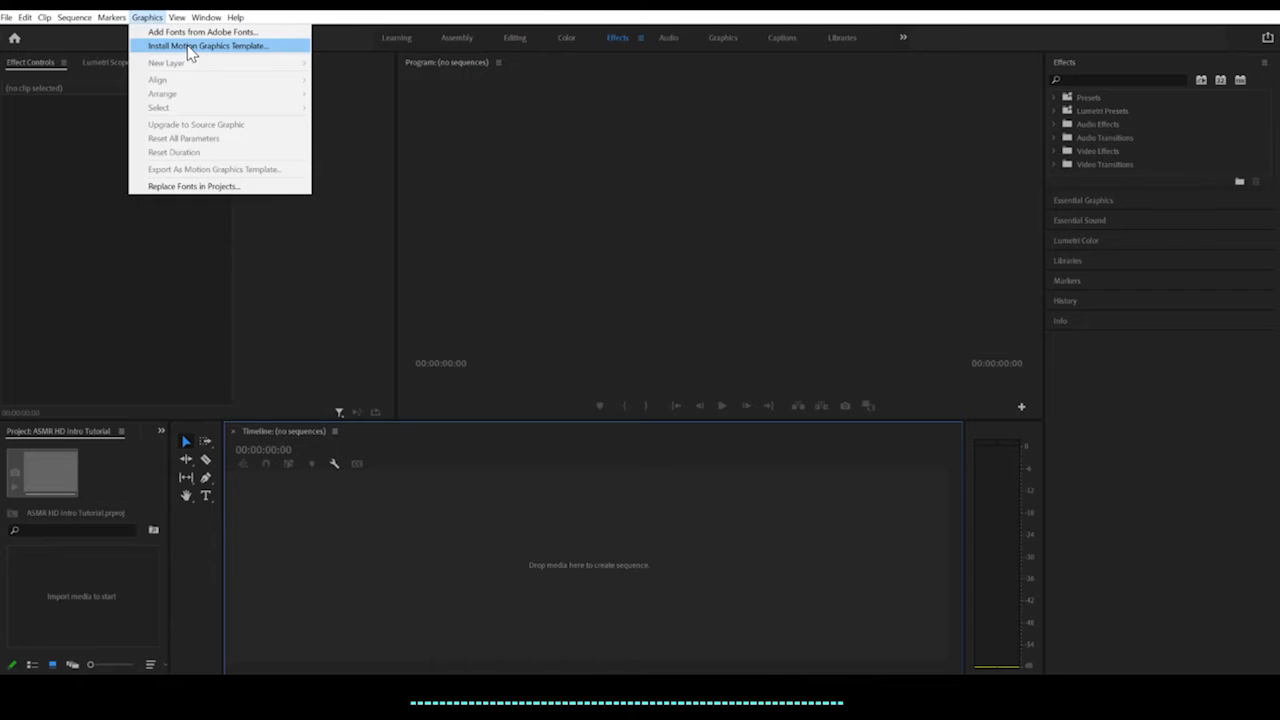
pyautogui.click(189, 47)
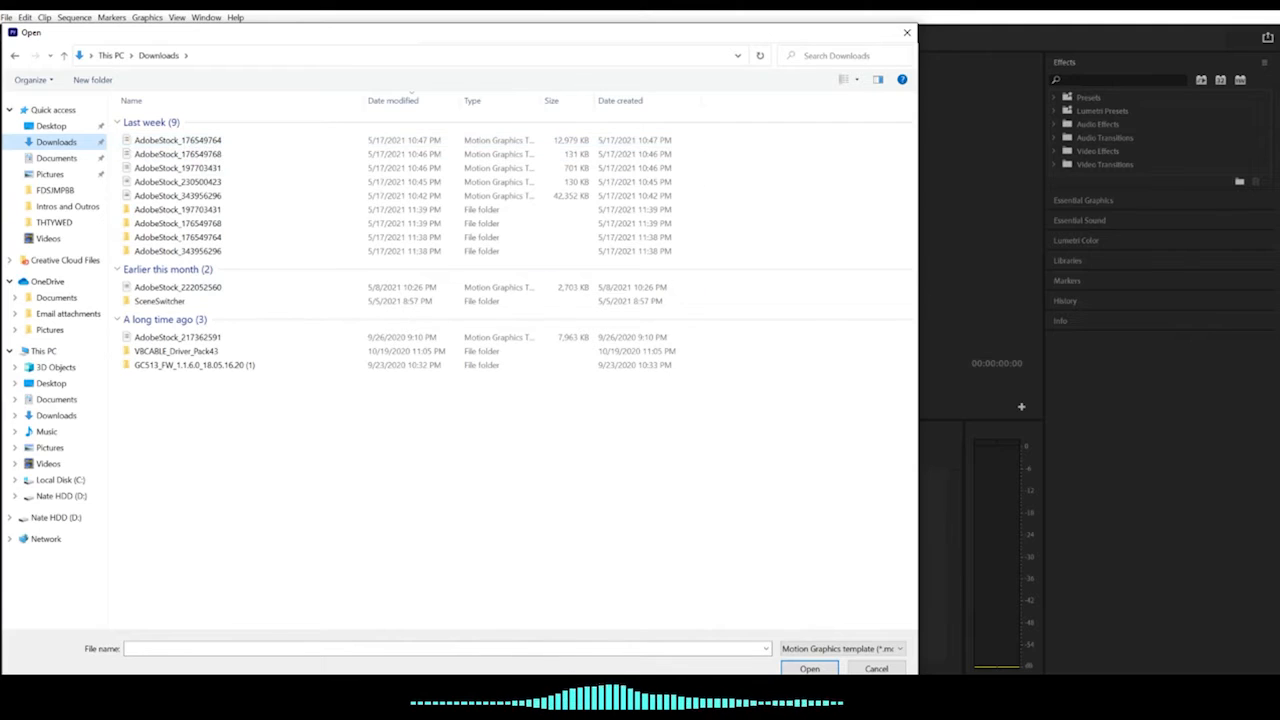
pyautogui.click(876, 669)
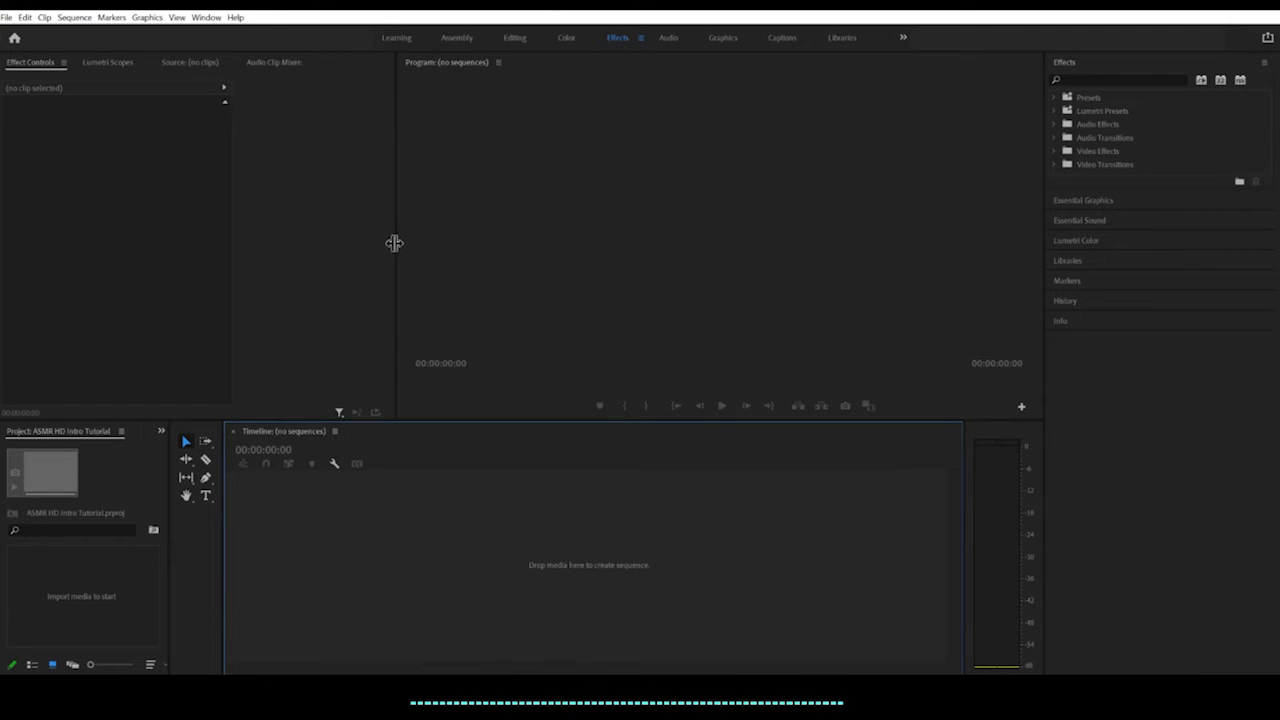
# Widen the Program monitor by narrowing the Effect Controls area, and expand the Essential Graphics section.
pyautogui.moveTo(395, 242); pyautogui.dragTo(280, 240)
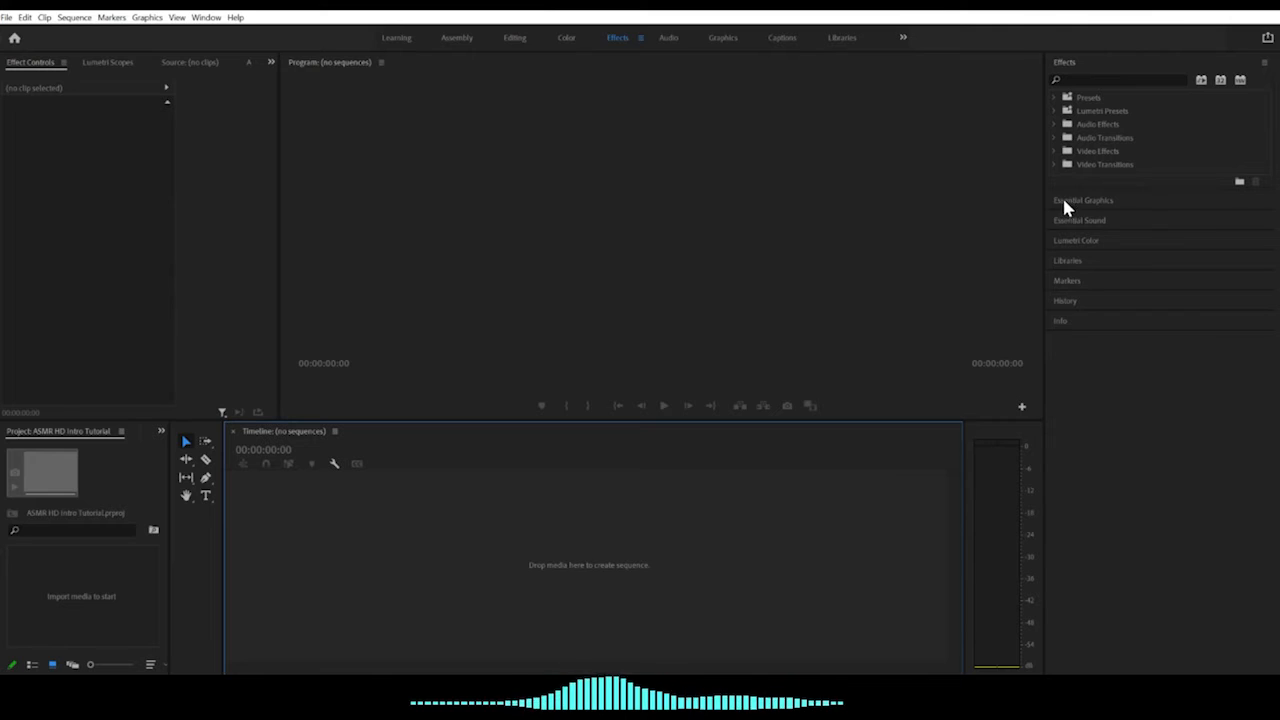
pyautogui.click(1087, 202)
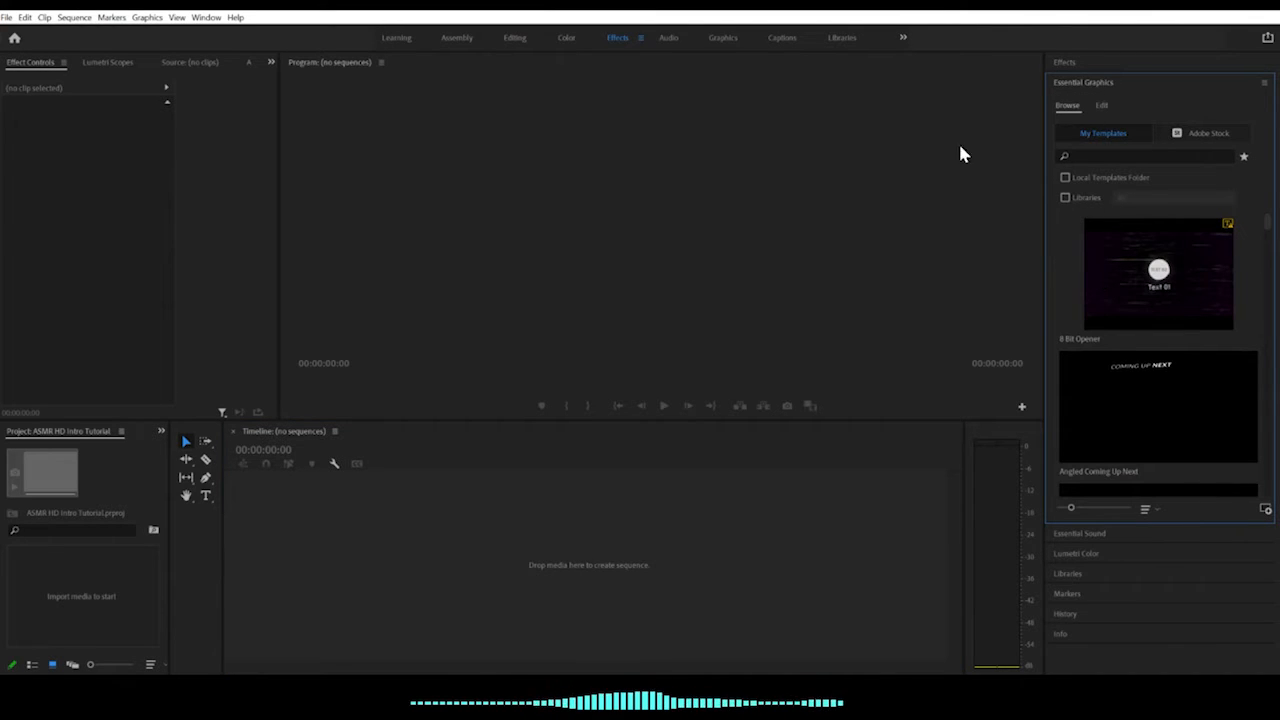
pyautogui.click(203, 17)
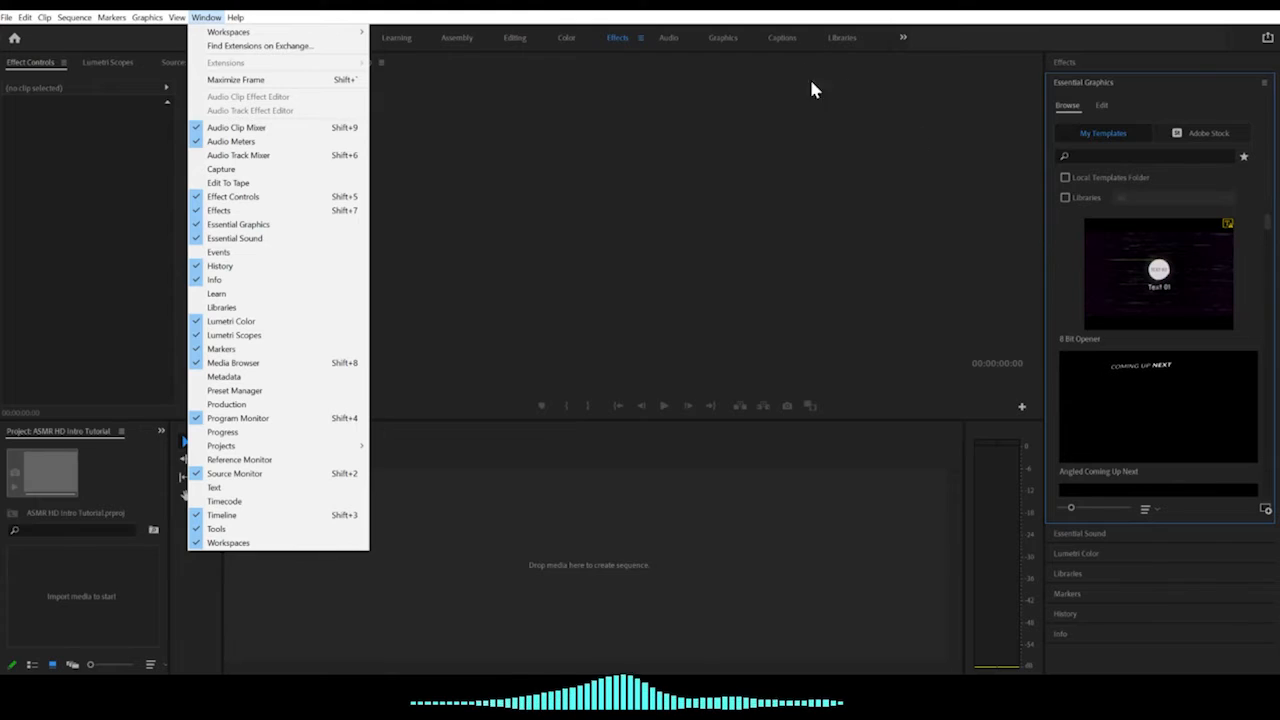
pyautogui.click(903, 38)
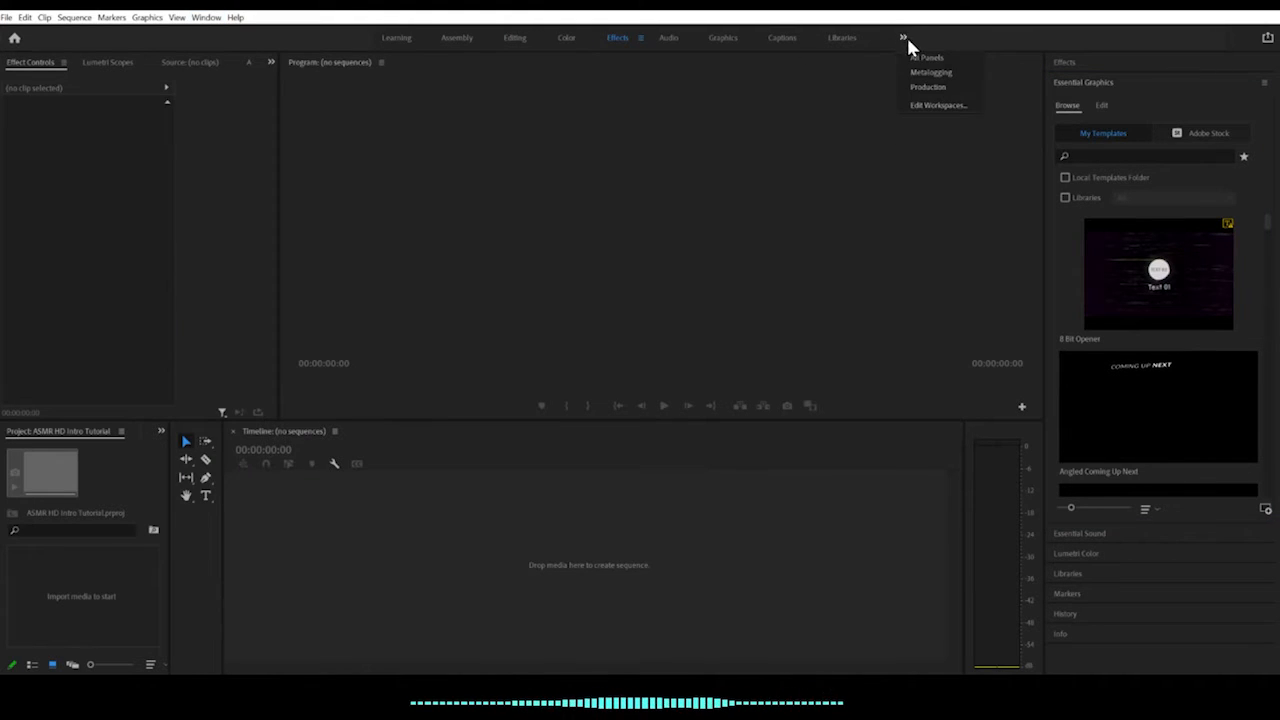
pyautogui.click(585, 166)
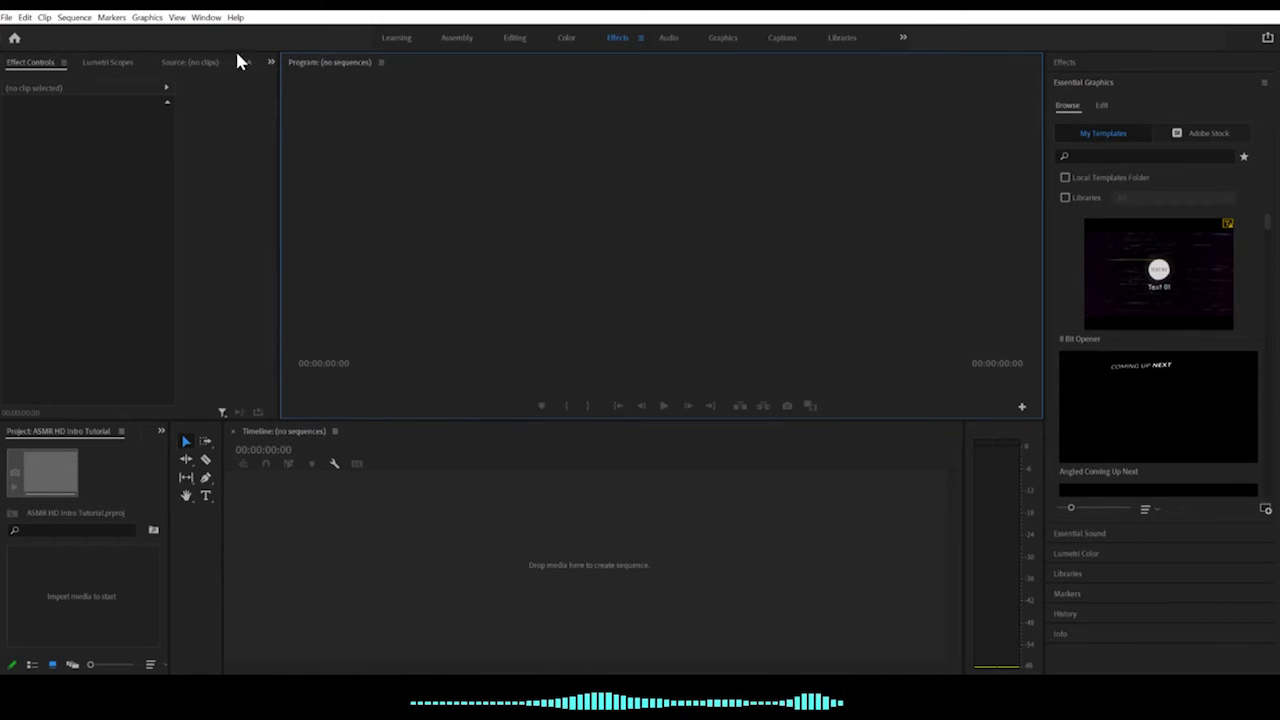
pyautogui.click(270, 62)
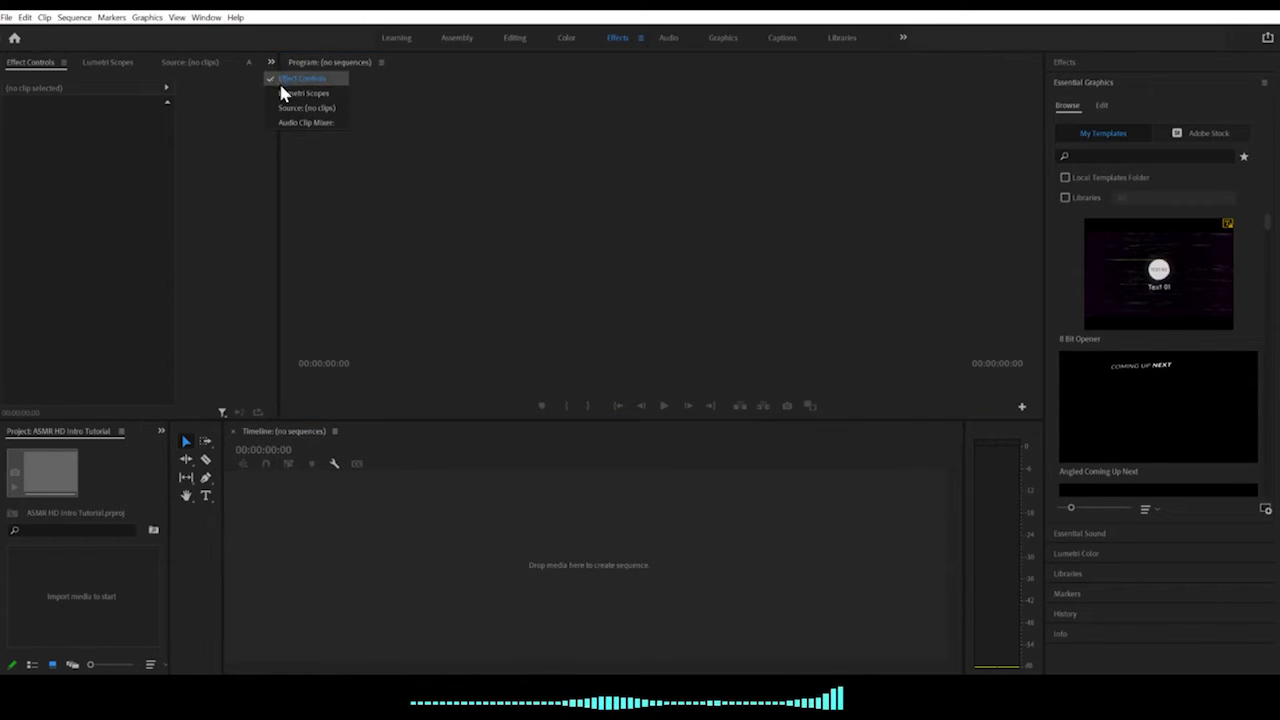
pyautogui.click(161, 431)
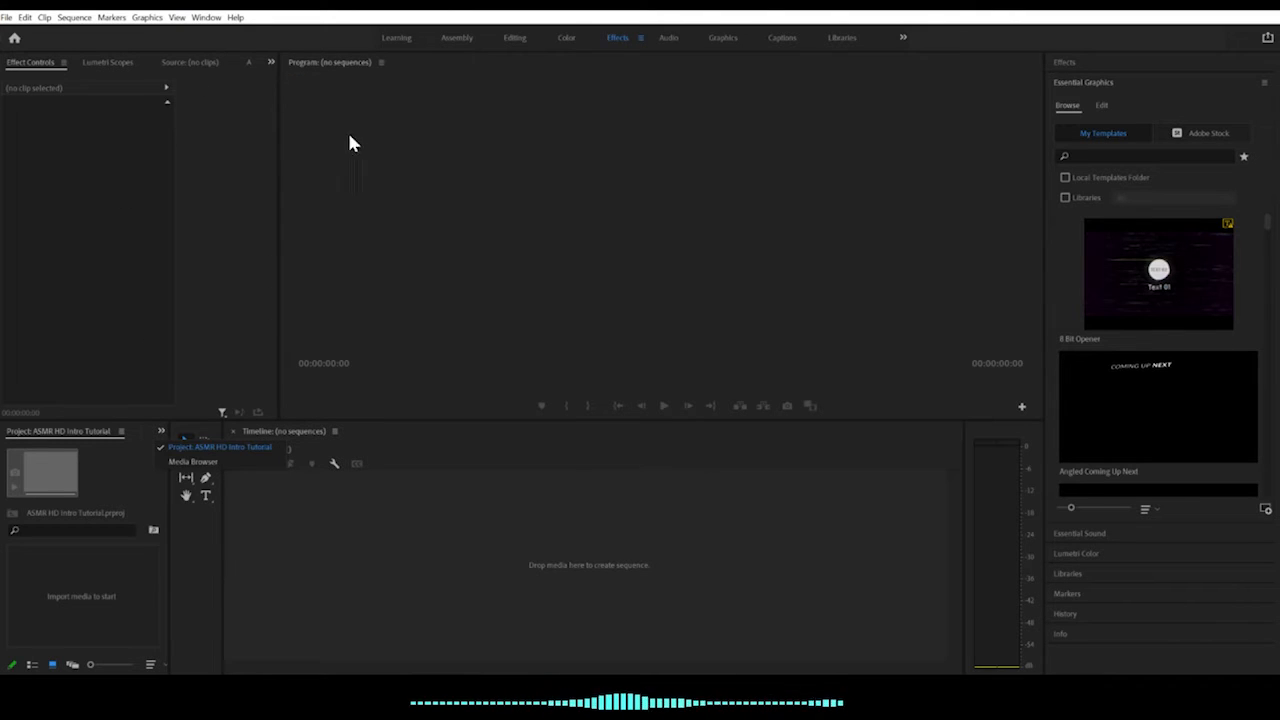
# Browse the Adobe Stock templates in Essential Graphics from page 1 through page 7.
pyautogui.click(1089, 84)
pyautogui.click(1090, 80)
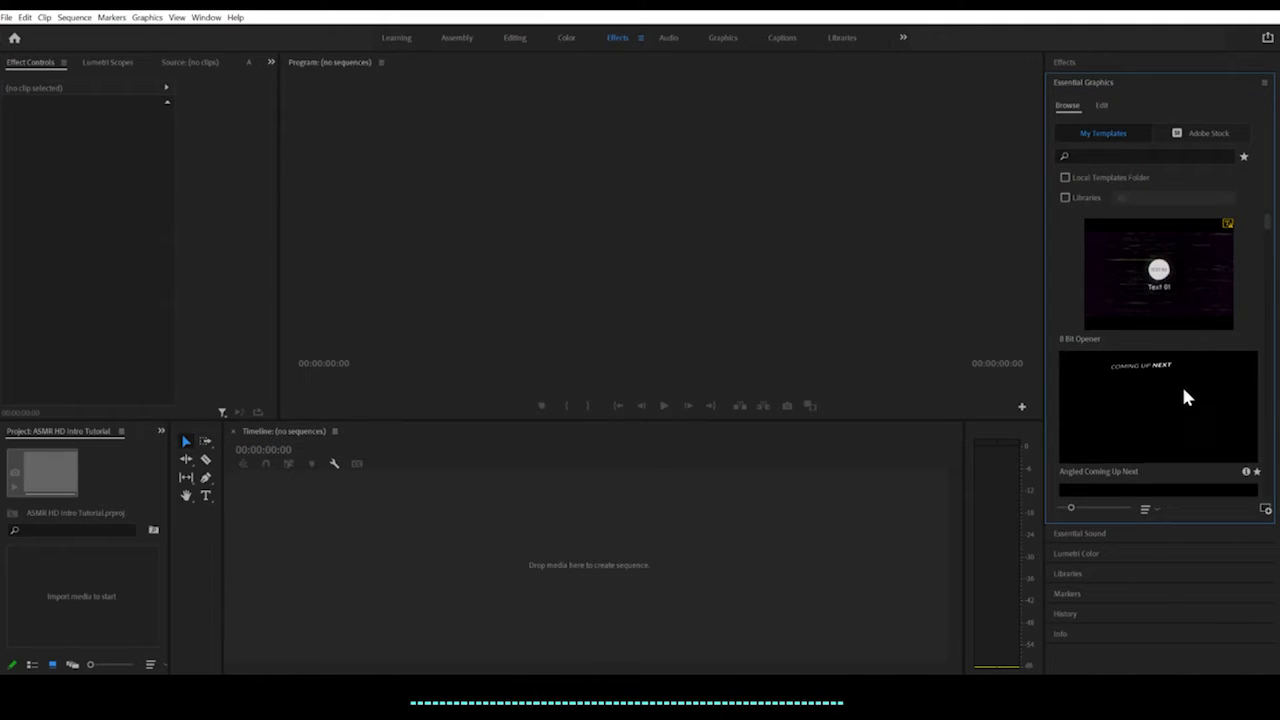
pyautogui.click(1201, 137)
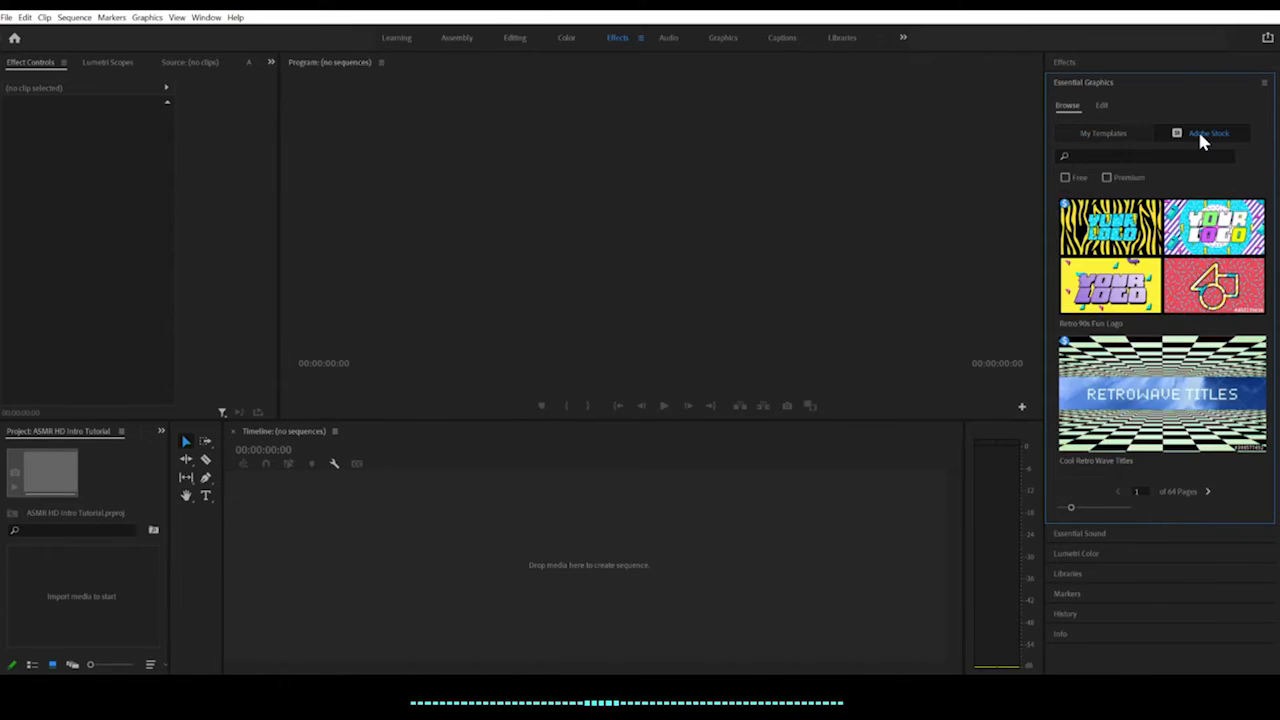
pyautogui.click(1207, 491)
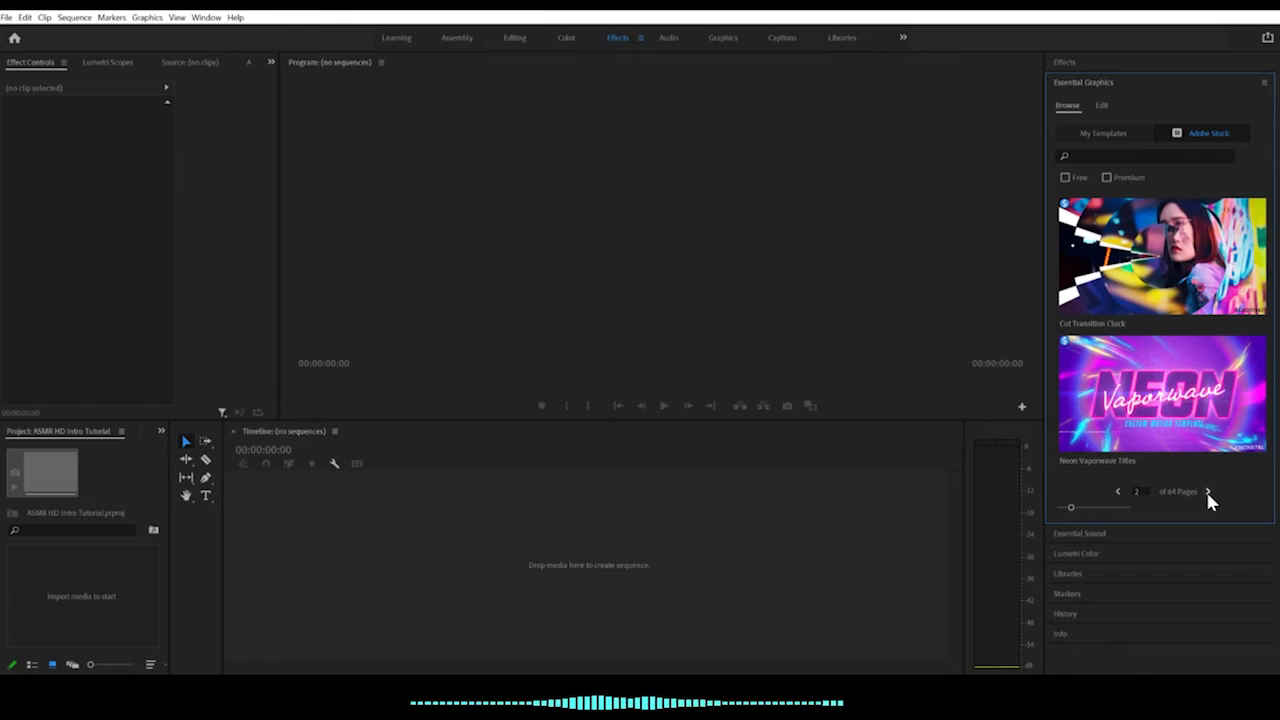
pyautogui.click(1207, 491)
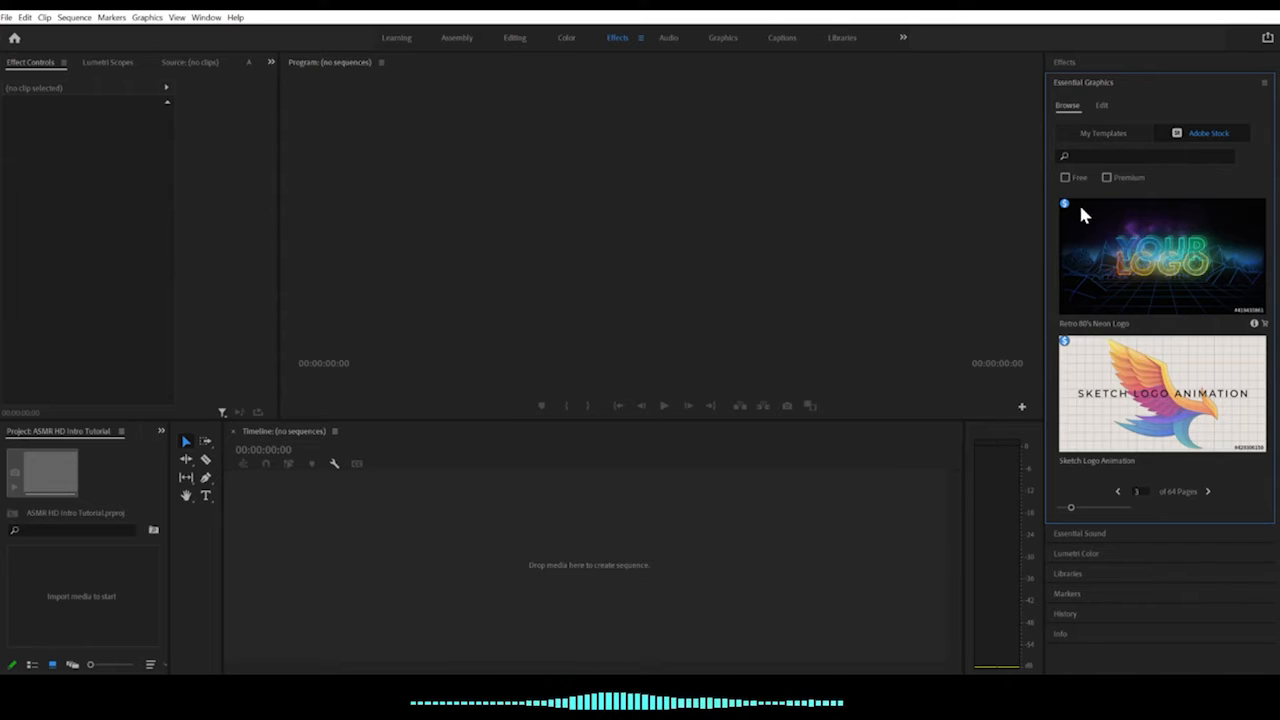
pyautogui.click(1207, 492)
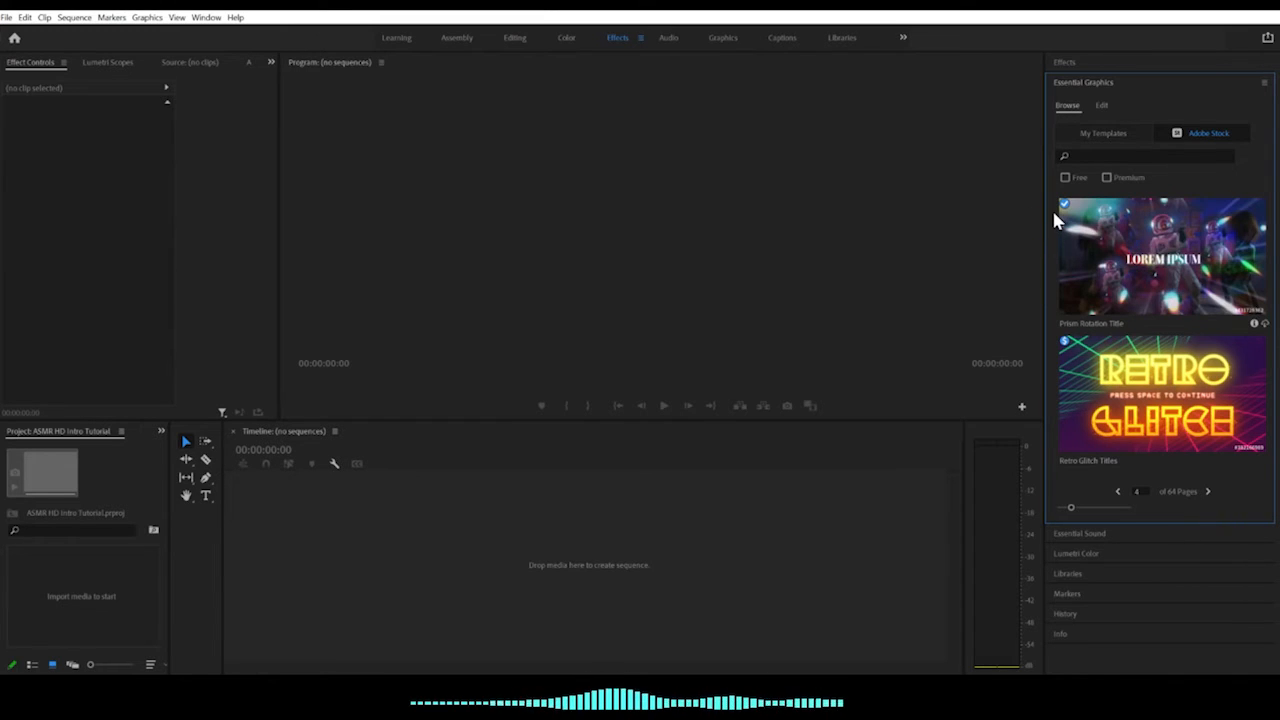
pyautogui.click(1207, 492)
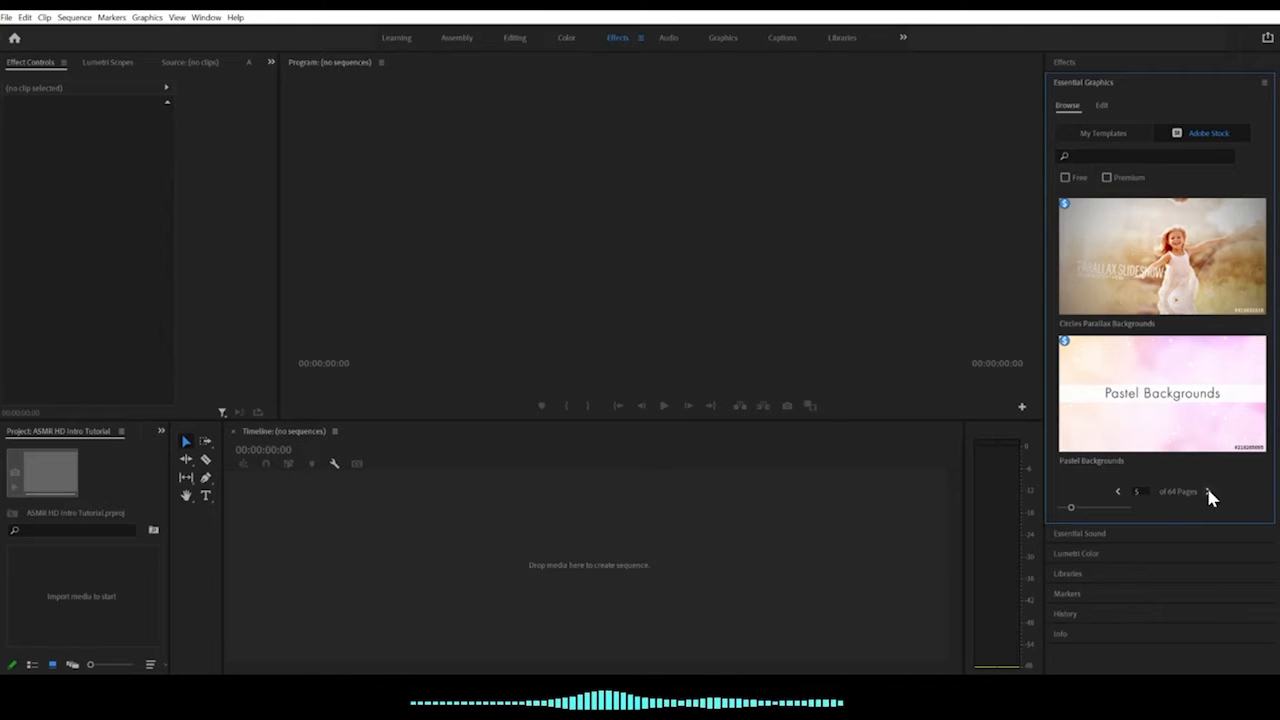
pyautogui.click(1207, 491)
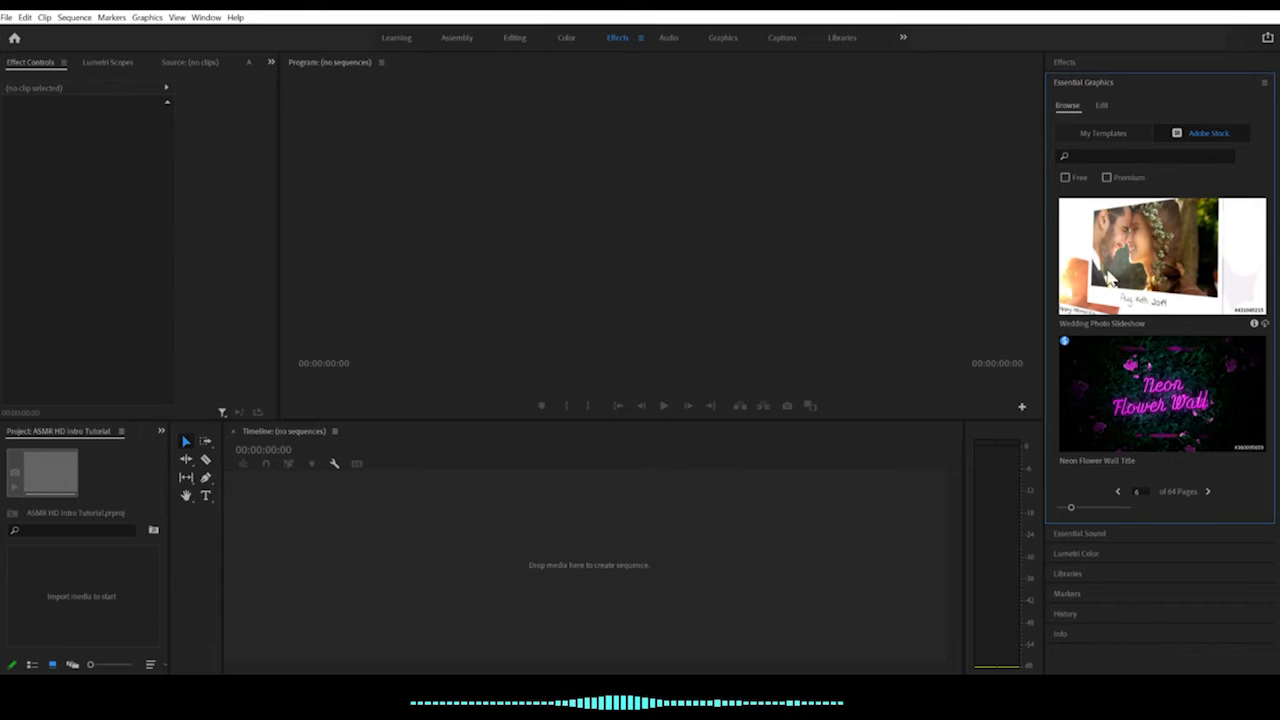
pyautogui.click(1208, 492)
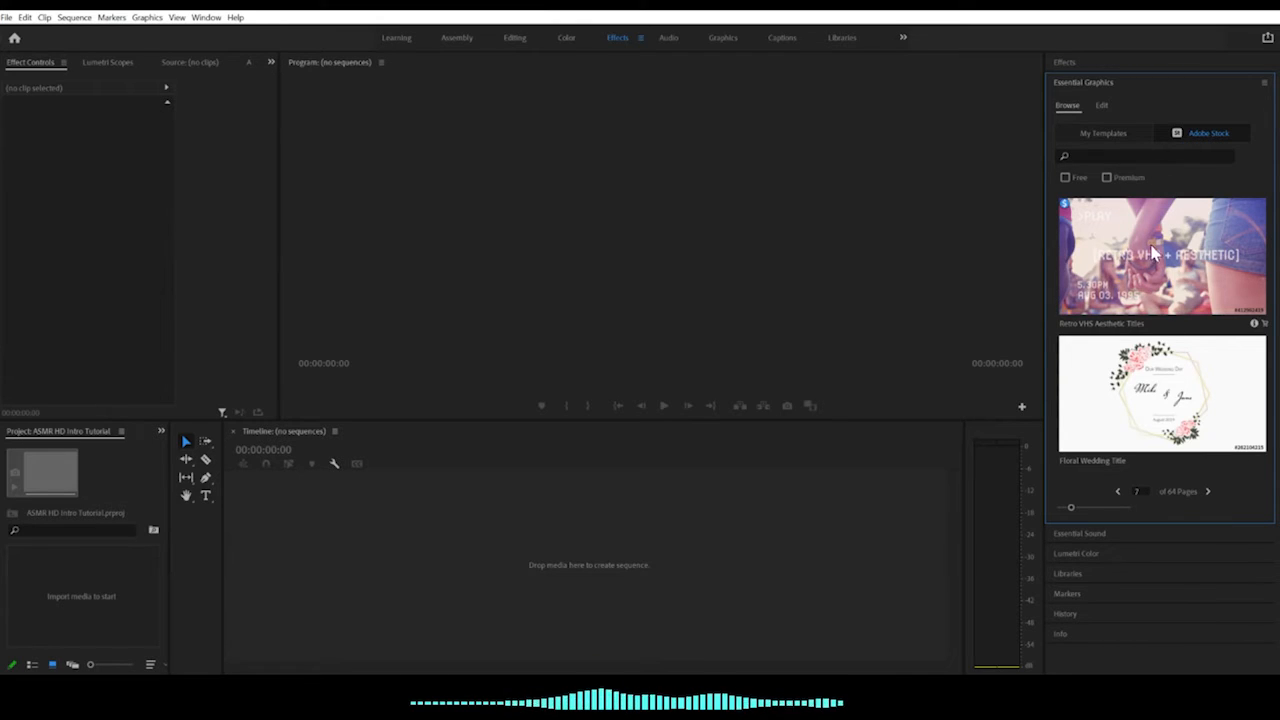
# Filter the Adobe Stock templates to Free only and browse them through page 6.
pyautogui.click(1065, 179)
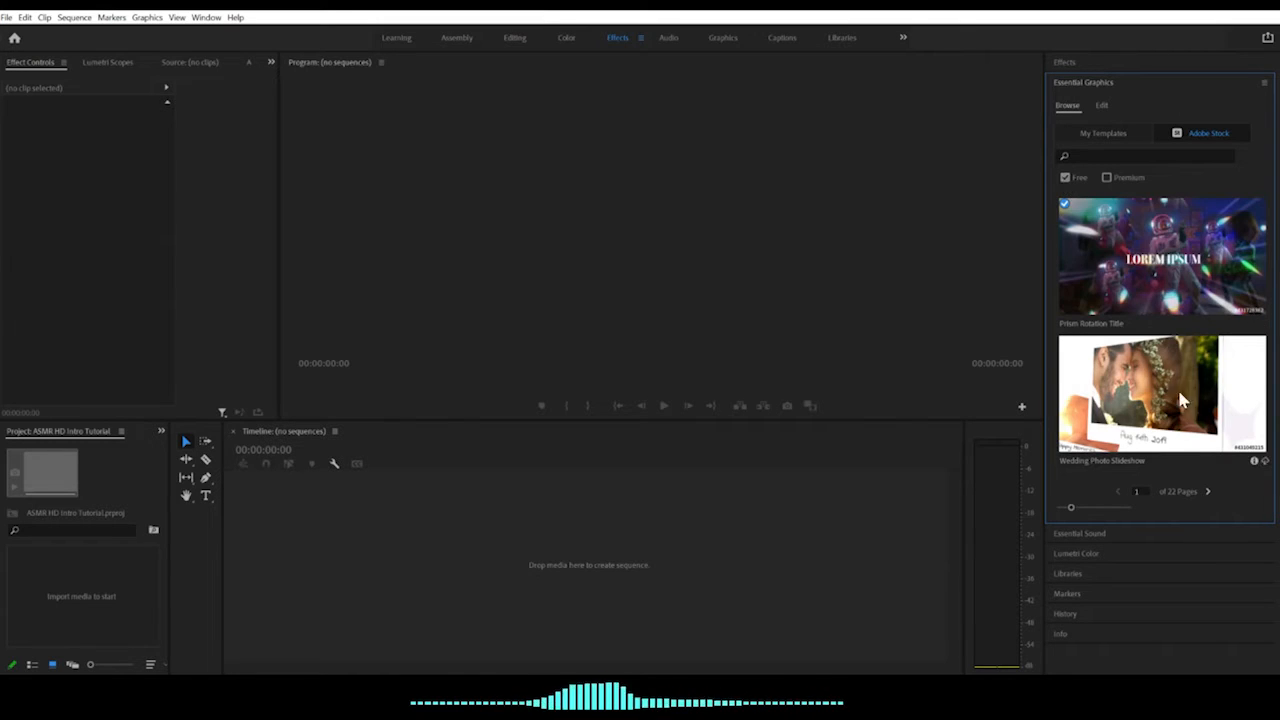
pyautogui.click(1208, 491)
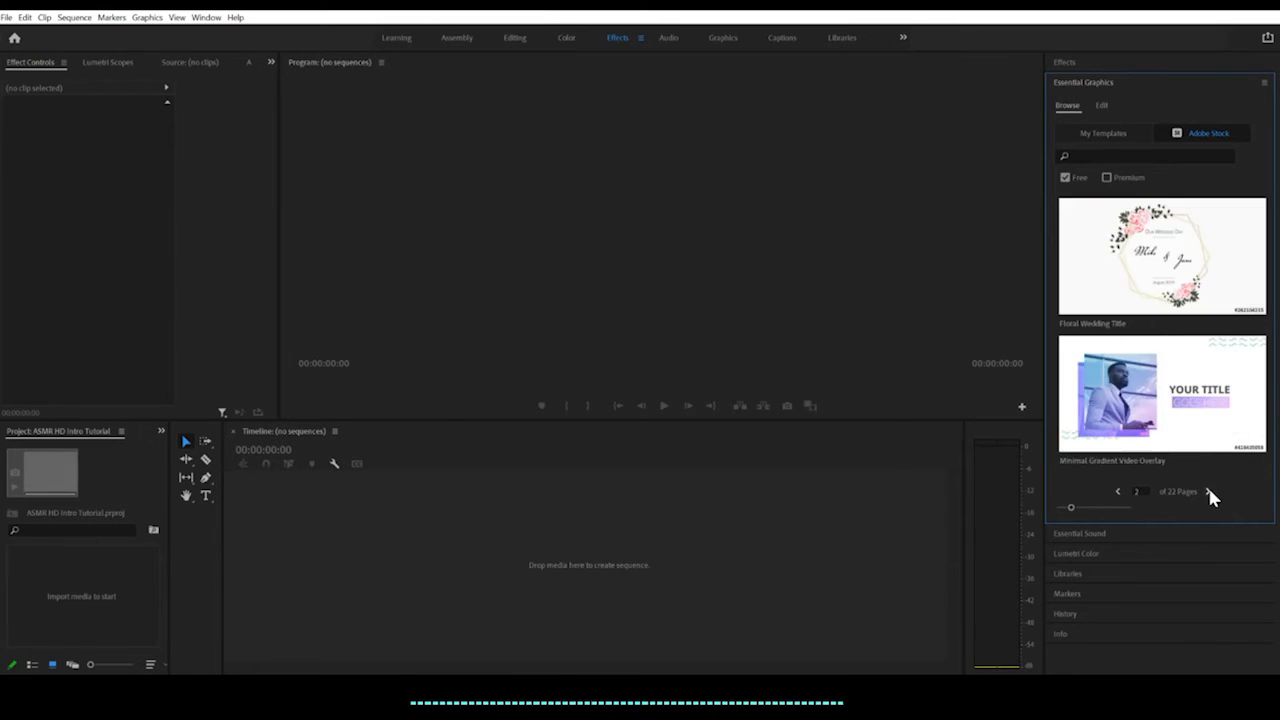
pyautogui.click(1208, 491)
pyautogui.click(1208, 491)
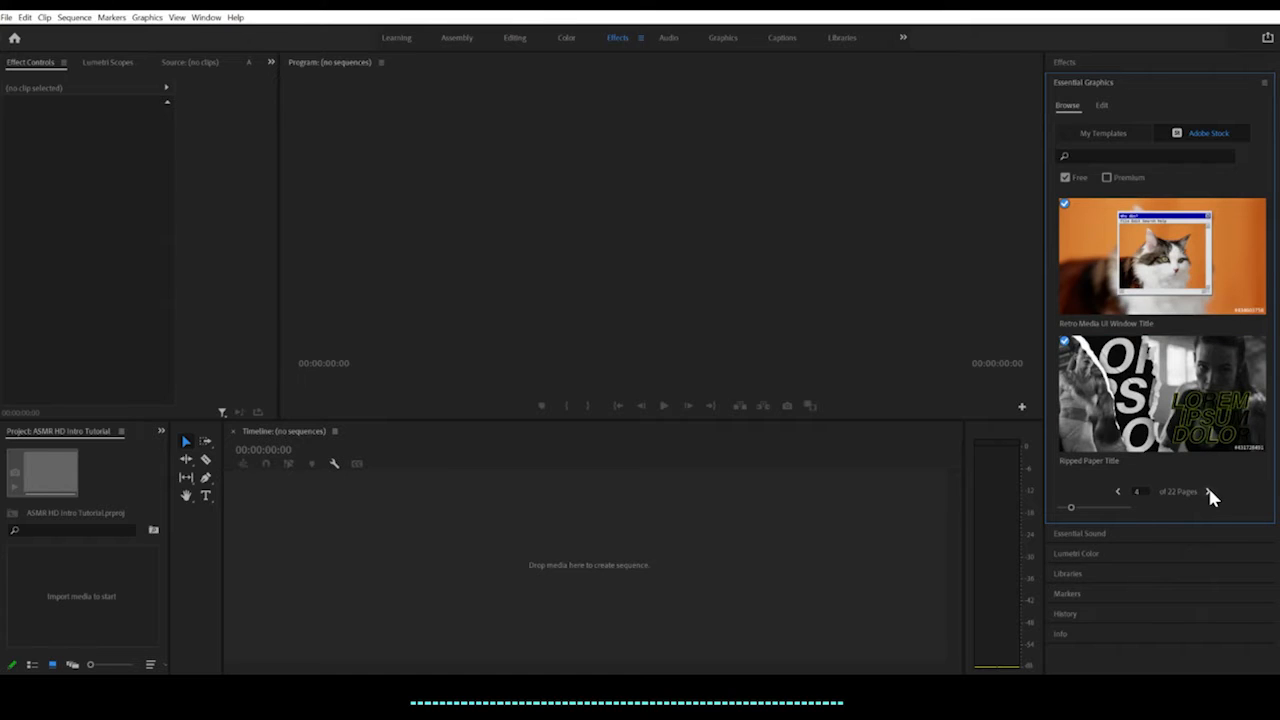
pyautogui.click(1208, 491)
pyautogui.click(1208, 491)
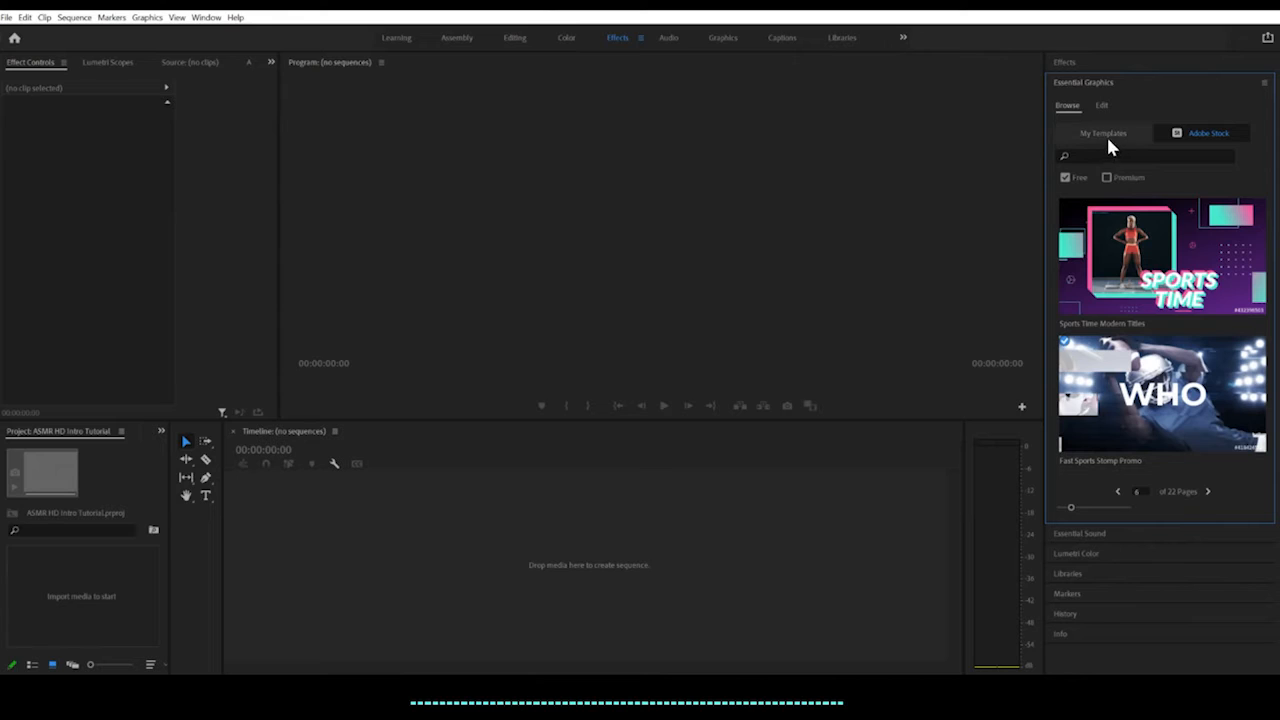
# Filter the Adobe Stock templates to Premium only and browse them through page 8.
pyautogui.click(1076, 177)
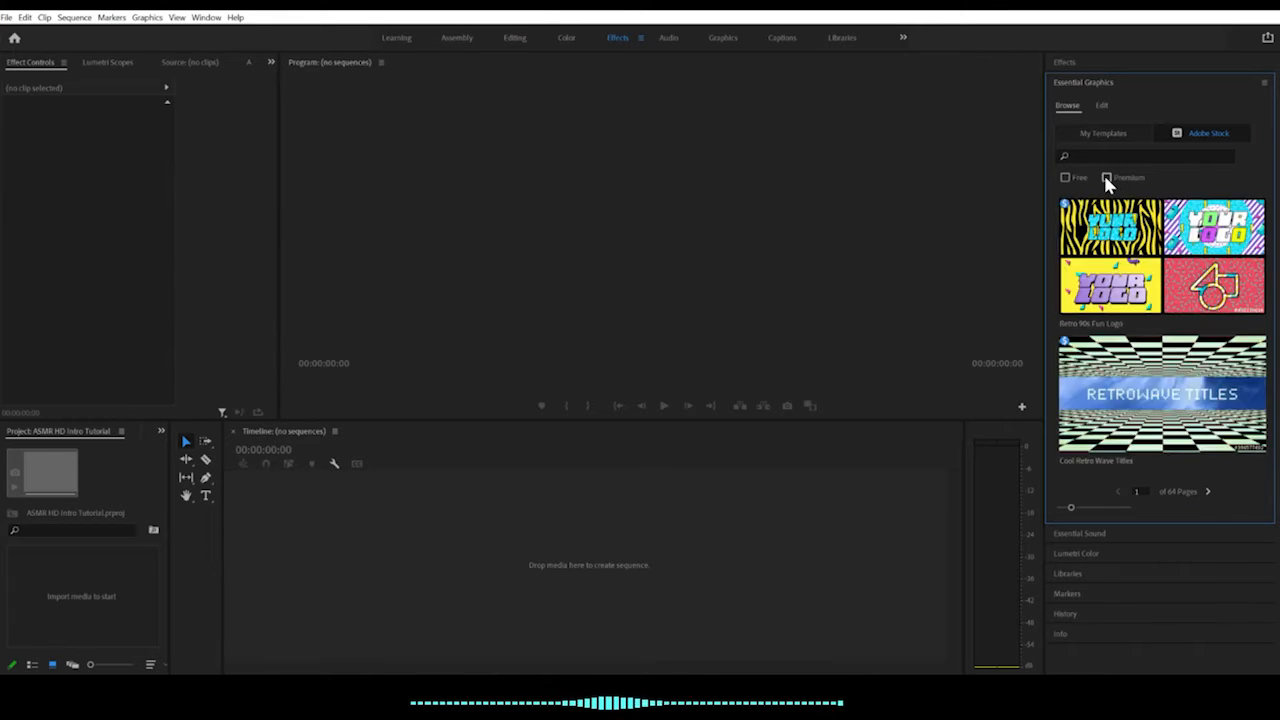
pyautogui.click(1105, 177)
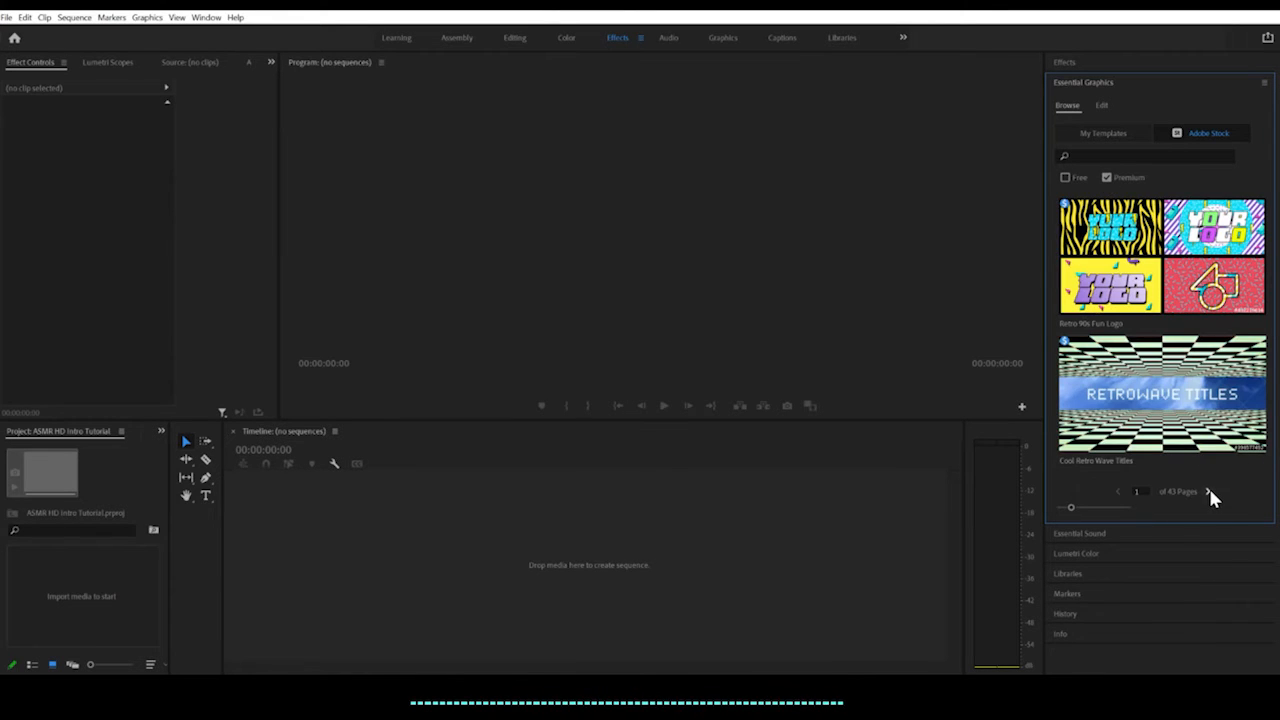
pyautogui.click(1207, 491)
pyautogui.click(1207, 491)
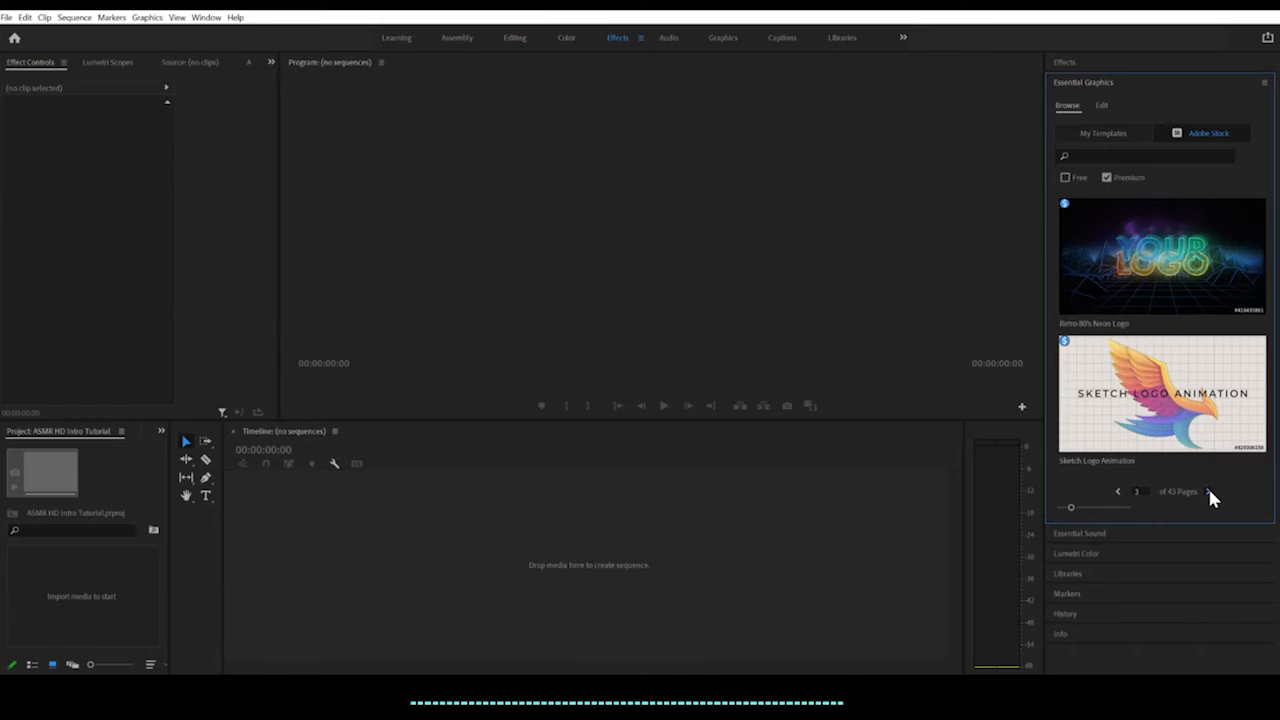
pyautogui.click(1207, 491)
pyautogui.click(1207, 491)
pyautogui.click(1207, 491)
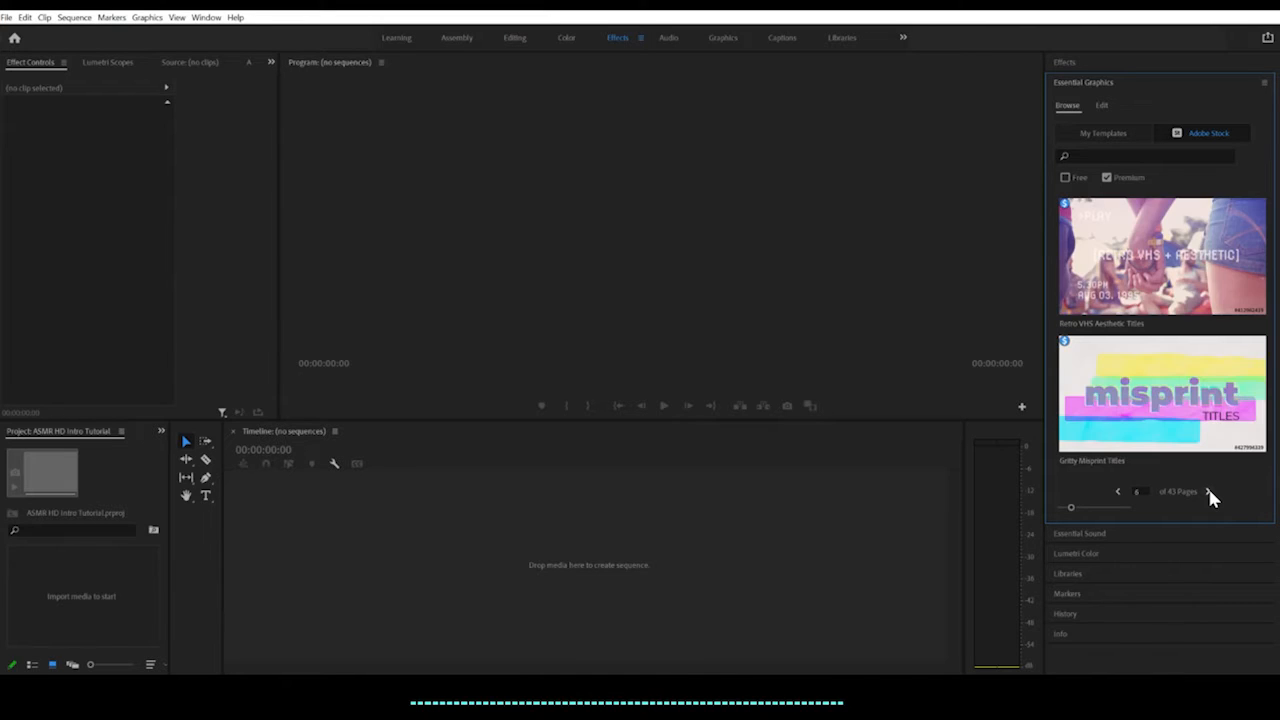
pyautogui.click(1207, 491)
pyautogui.click(1207, 491)
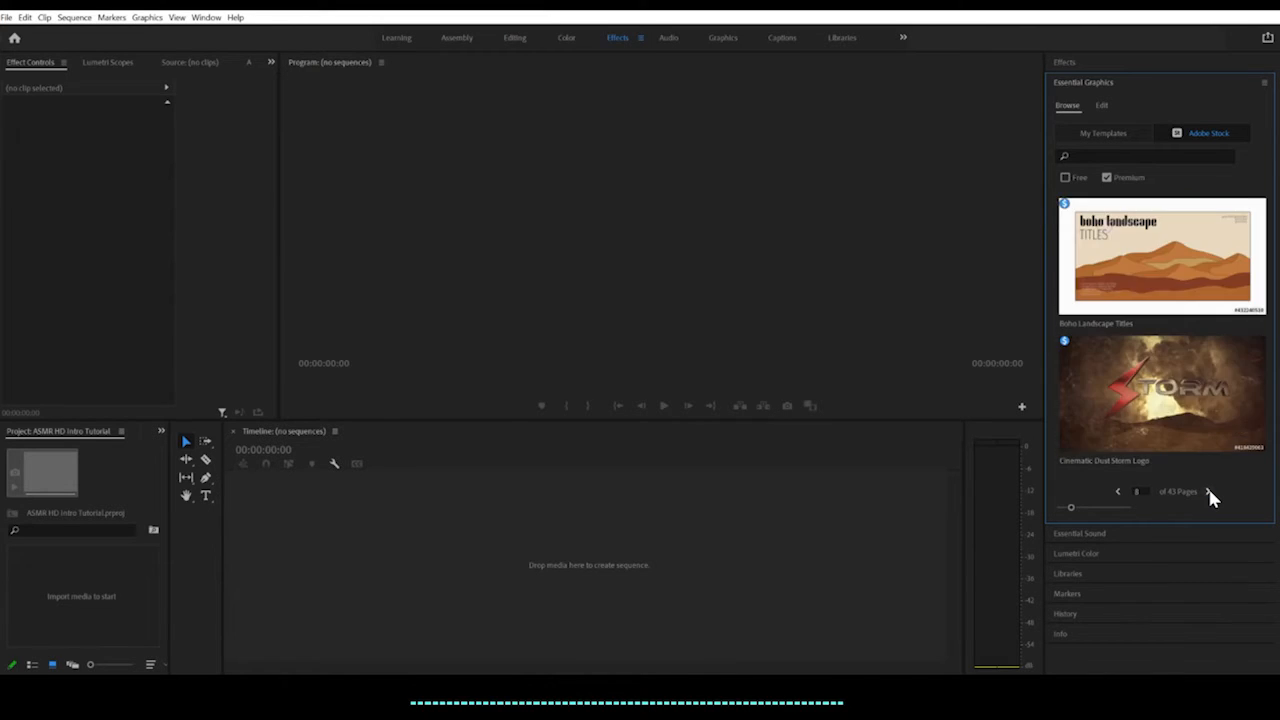
# Show the installed templates under My Templates and browse the Angled and Bold designs down to Cinematic Crystal Titles.
pyautogui.click(1103, 135)
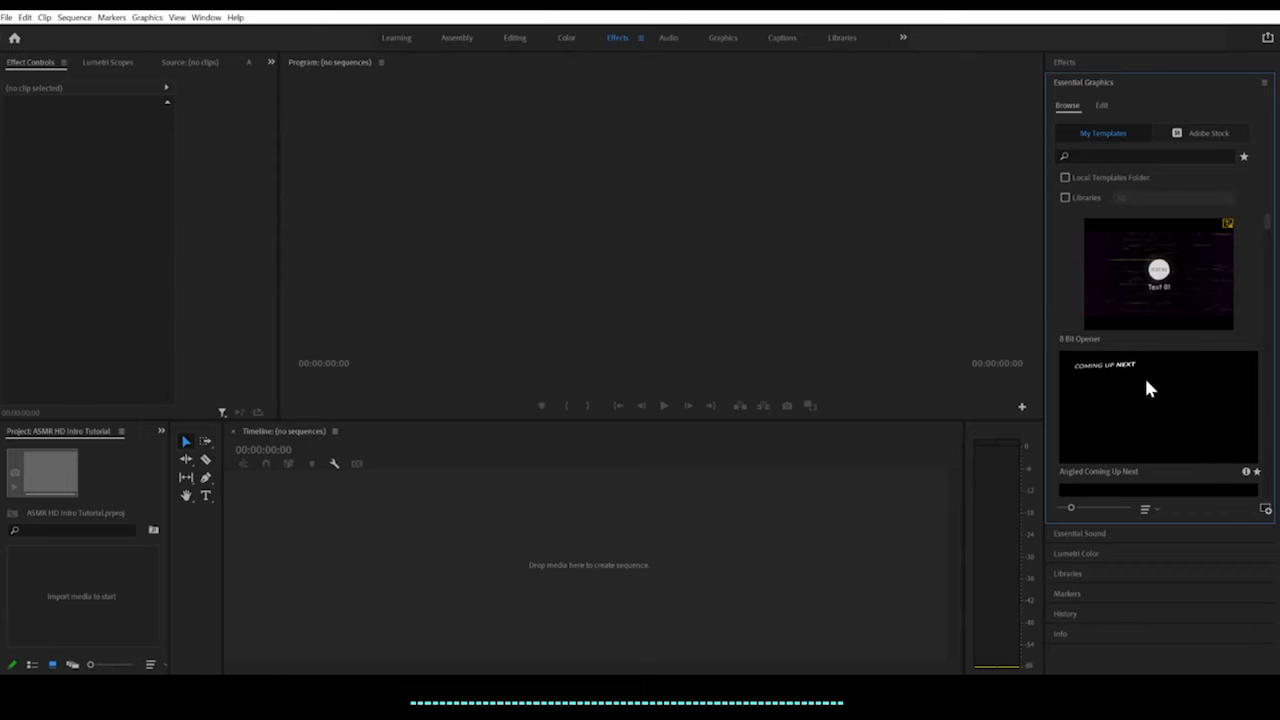
pyautogui.scroll(-3, 1160, 330)
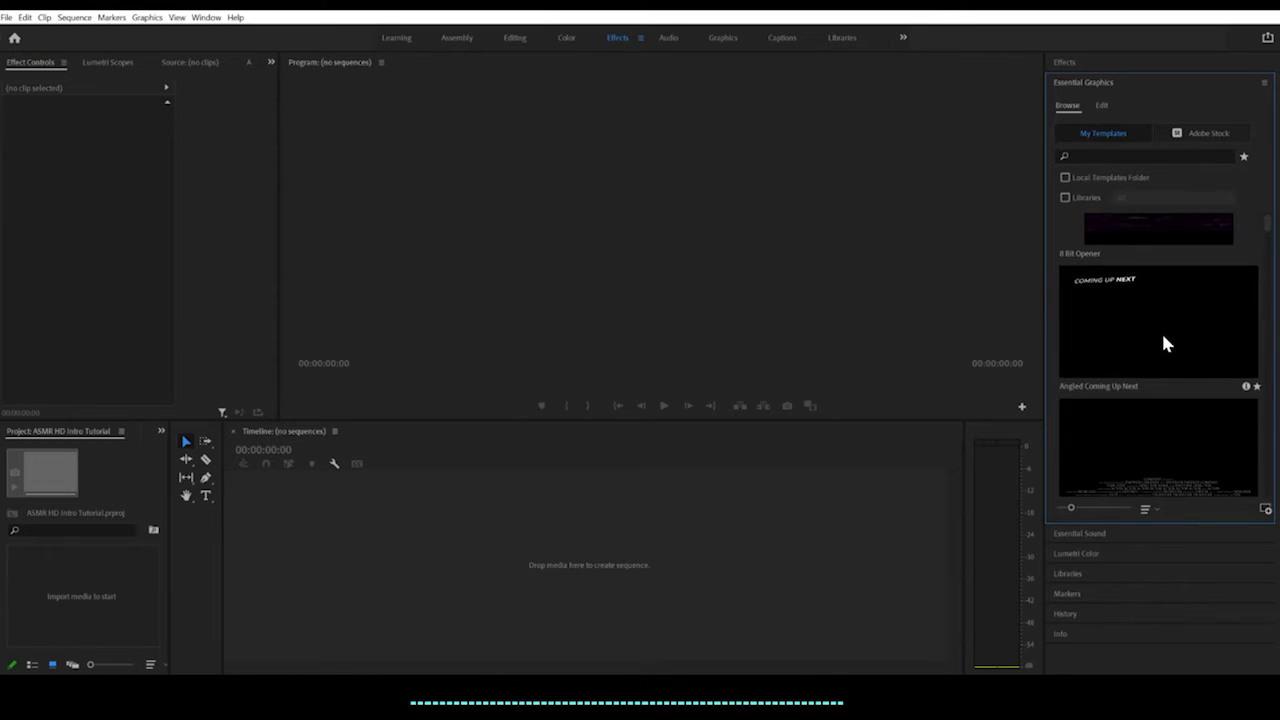
pyautogui.scroll(-3, 1161, 343)
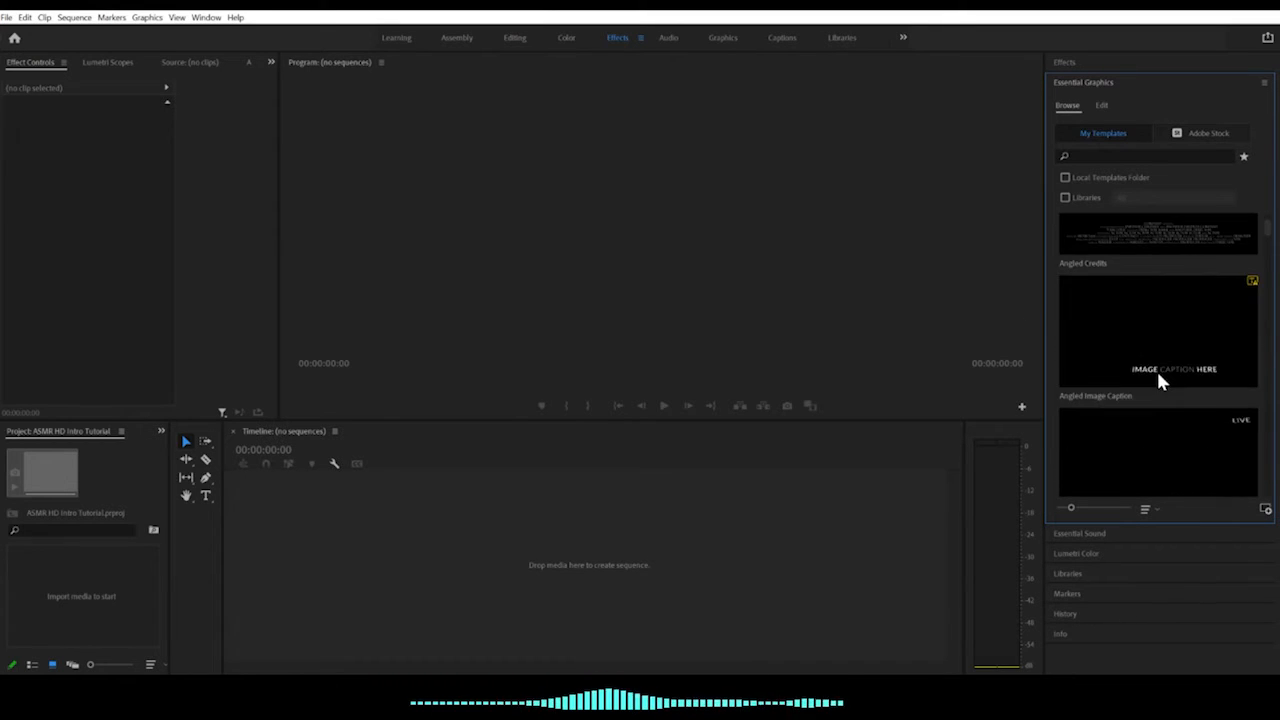
pyautogui.scroll(-2, 1156, 376)
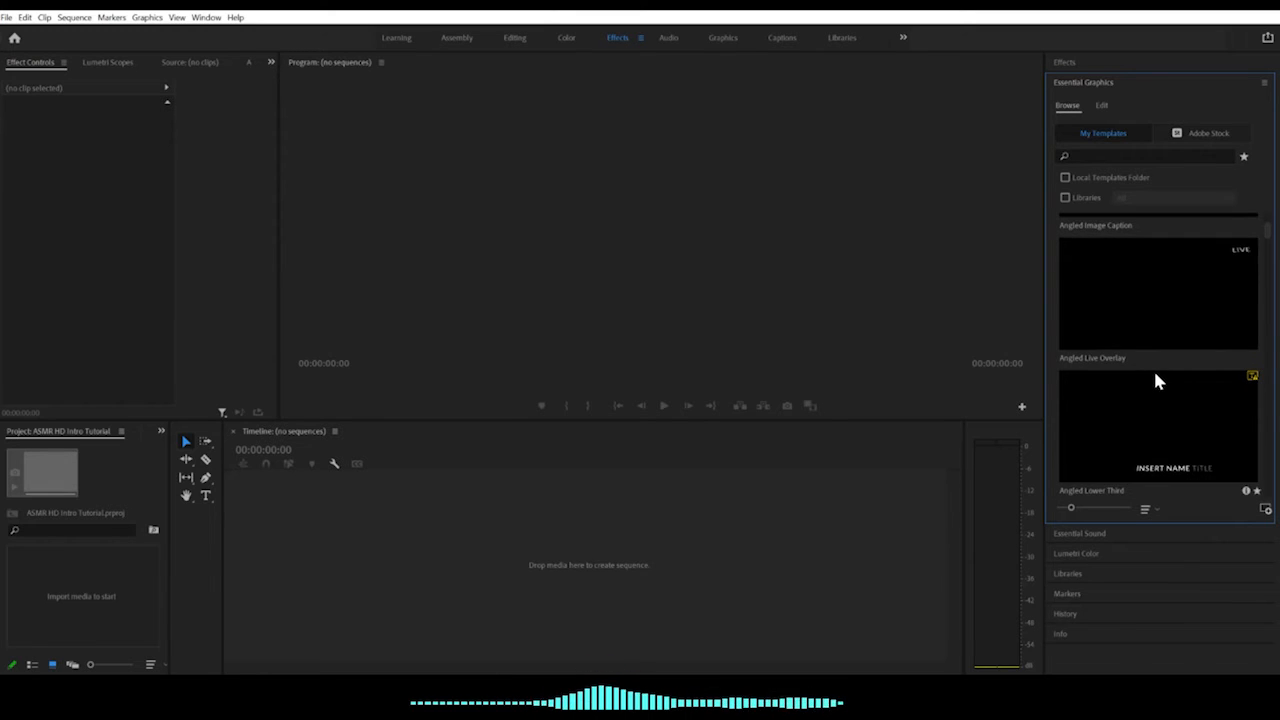
pyautogui.scroll(-2, 1155, 376)
pyautogui.scroll(-2, 1153, 378)
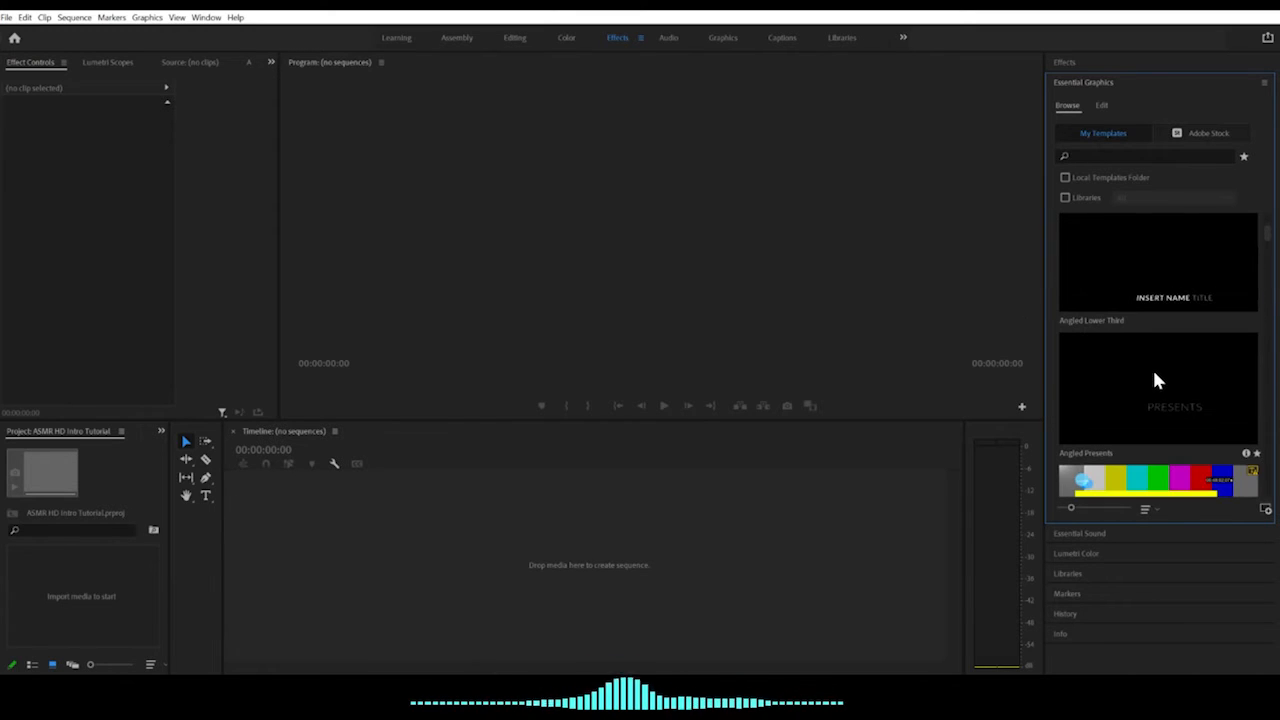
pyautogui.scroll(-2, 1153, 378)
pyautogui.scroll(-2, 1156, 380)
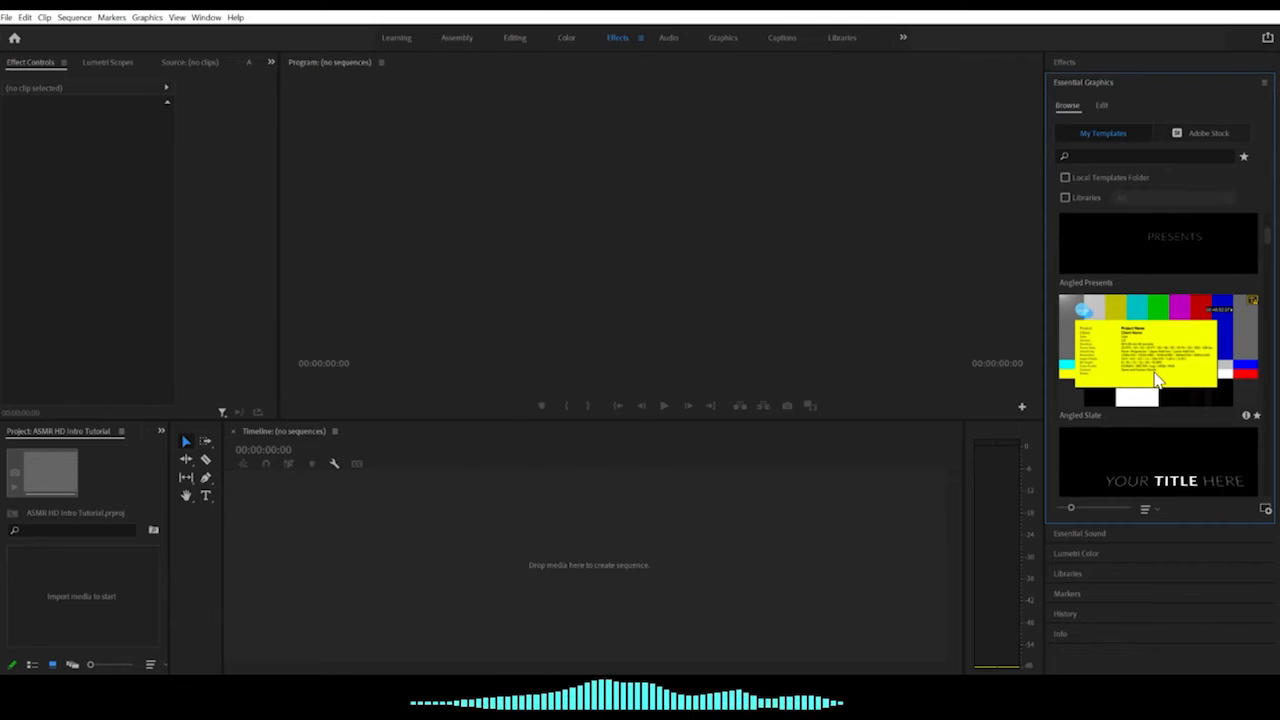
pyautogui.scroll(-8, 1114, 363)
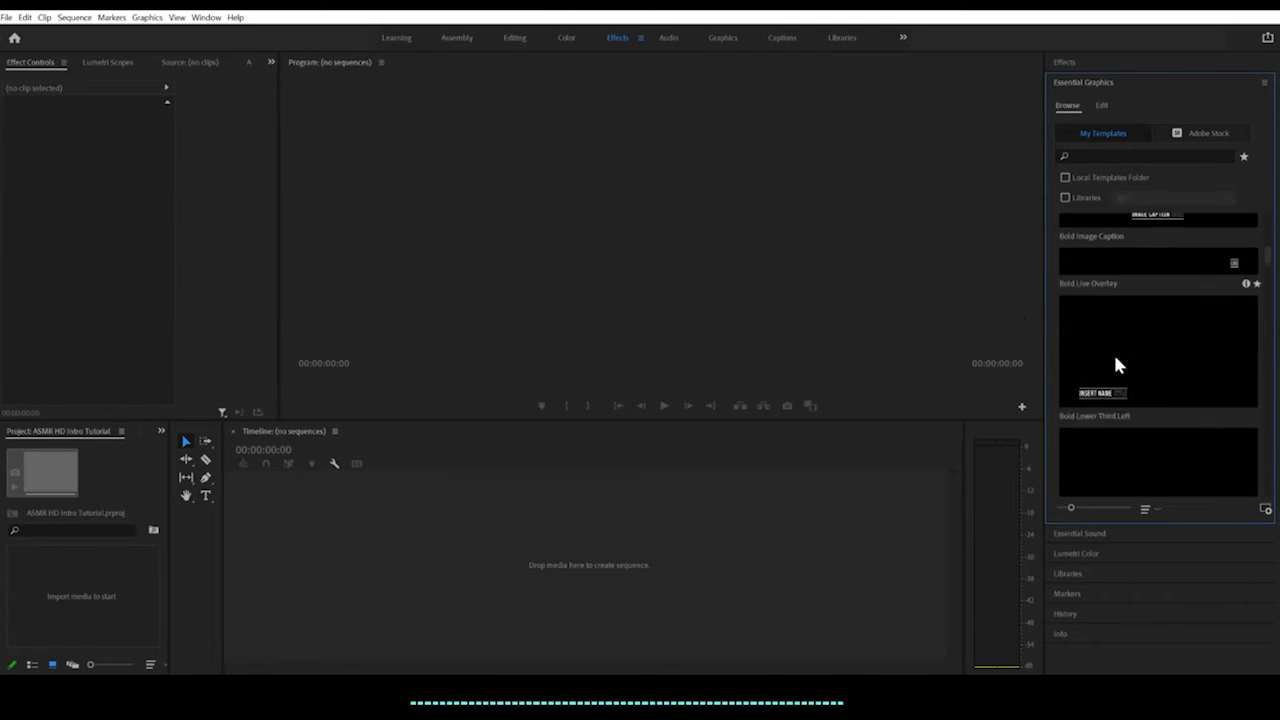
pyautogui.scroll(-5, 1114, 366)
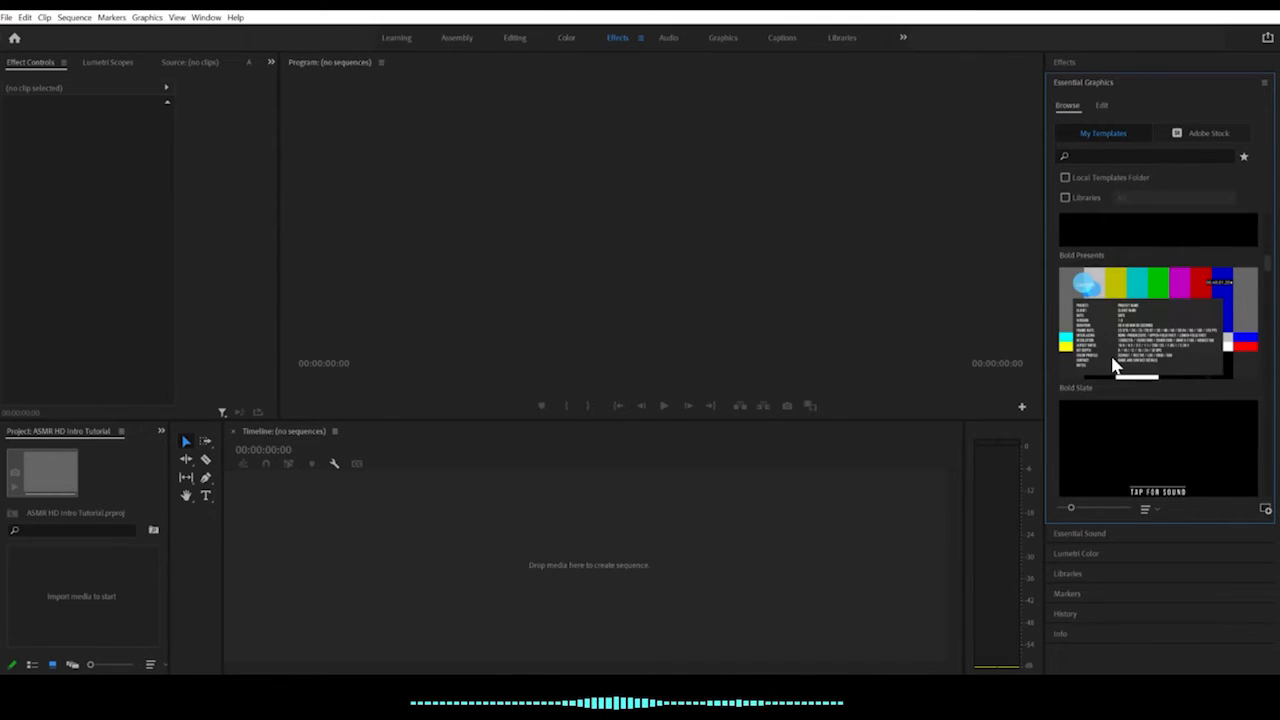
pyautogui.scroll(-3, 1111, 363)
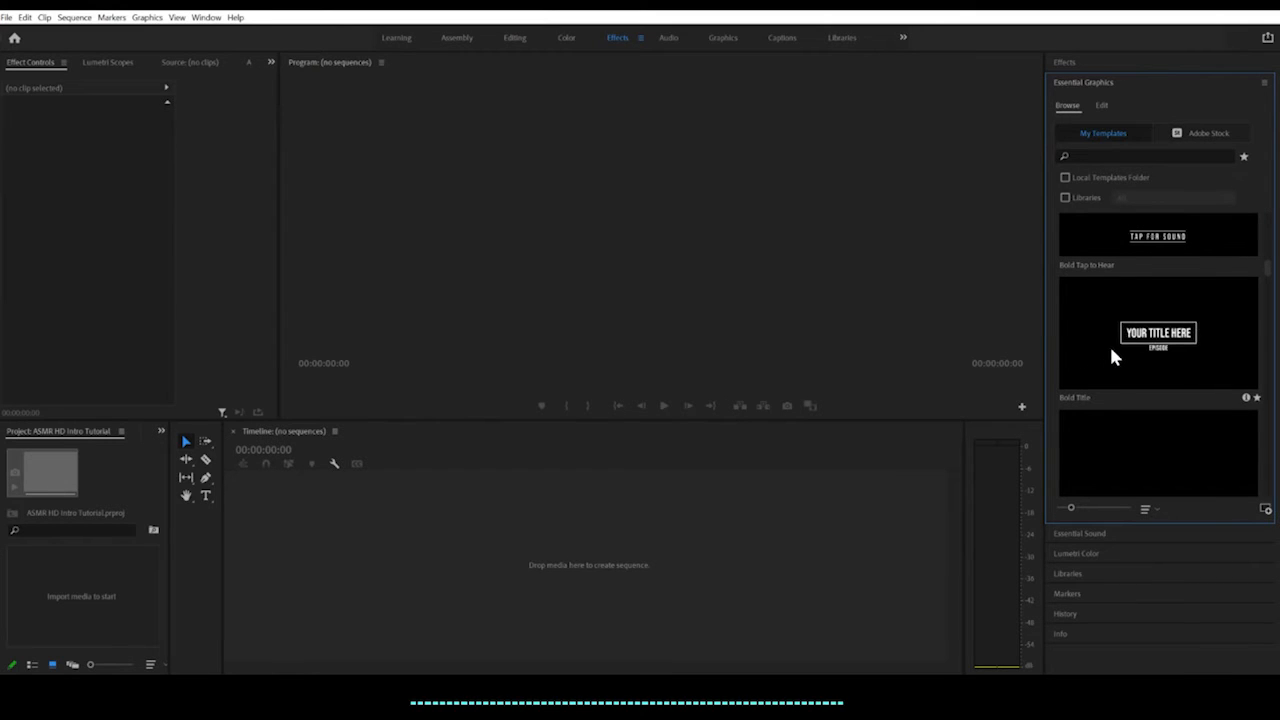
pyautogui.scroll(-3, 1129, 351)
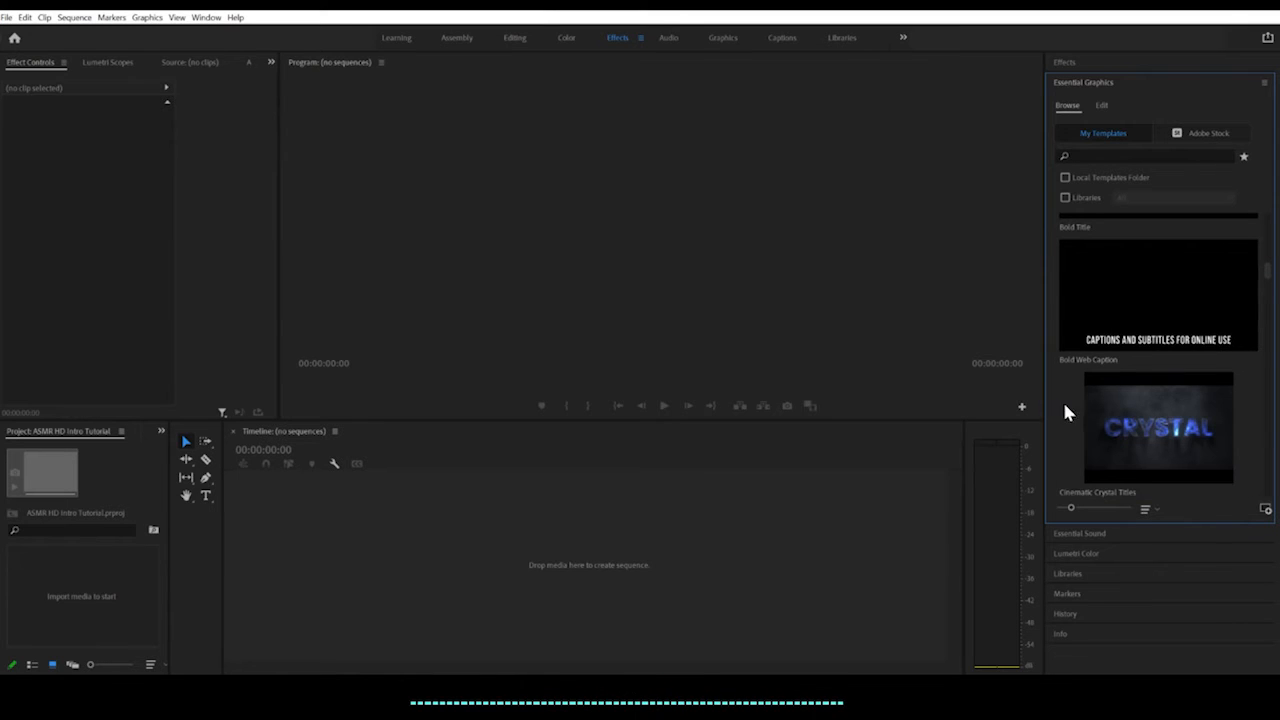
# Examine the Cinematic Crystal Titles template entries among the installed templates.
pyautogui.moveTo(1092, 418)
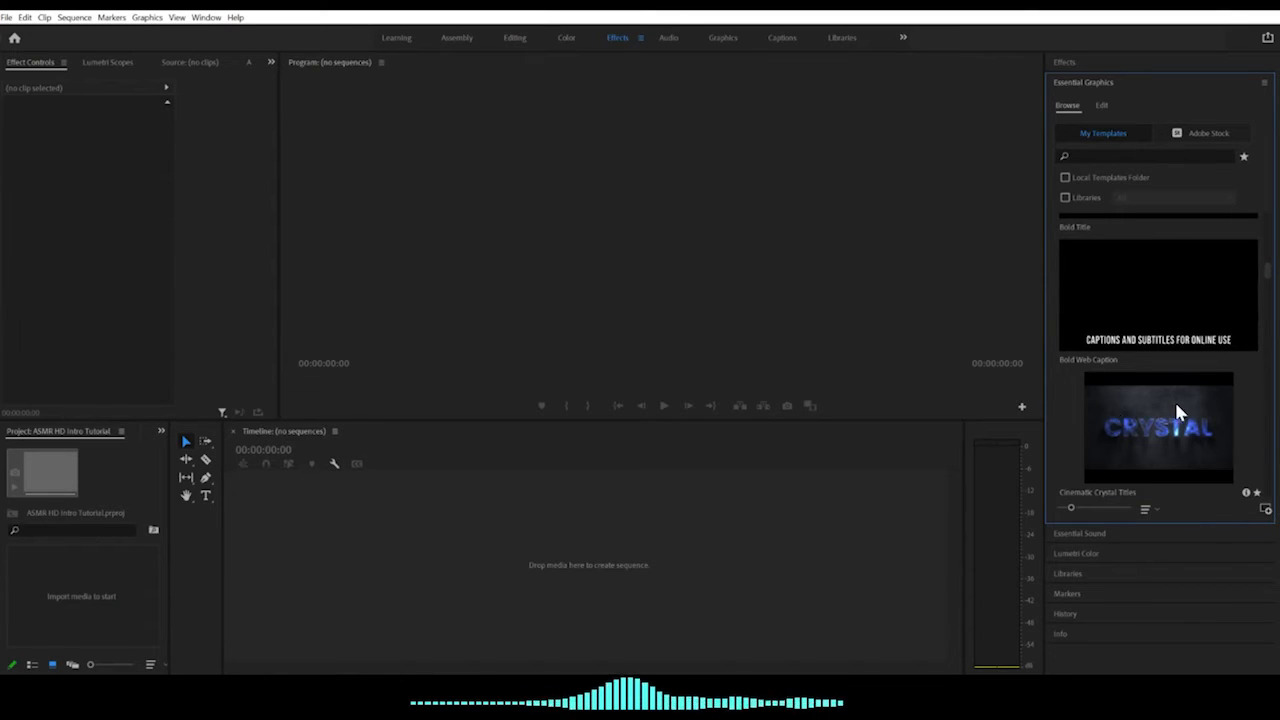
pyautogui.scroll(-1, 1149, 410)
pyautogui.moveTo(1140, 345)
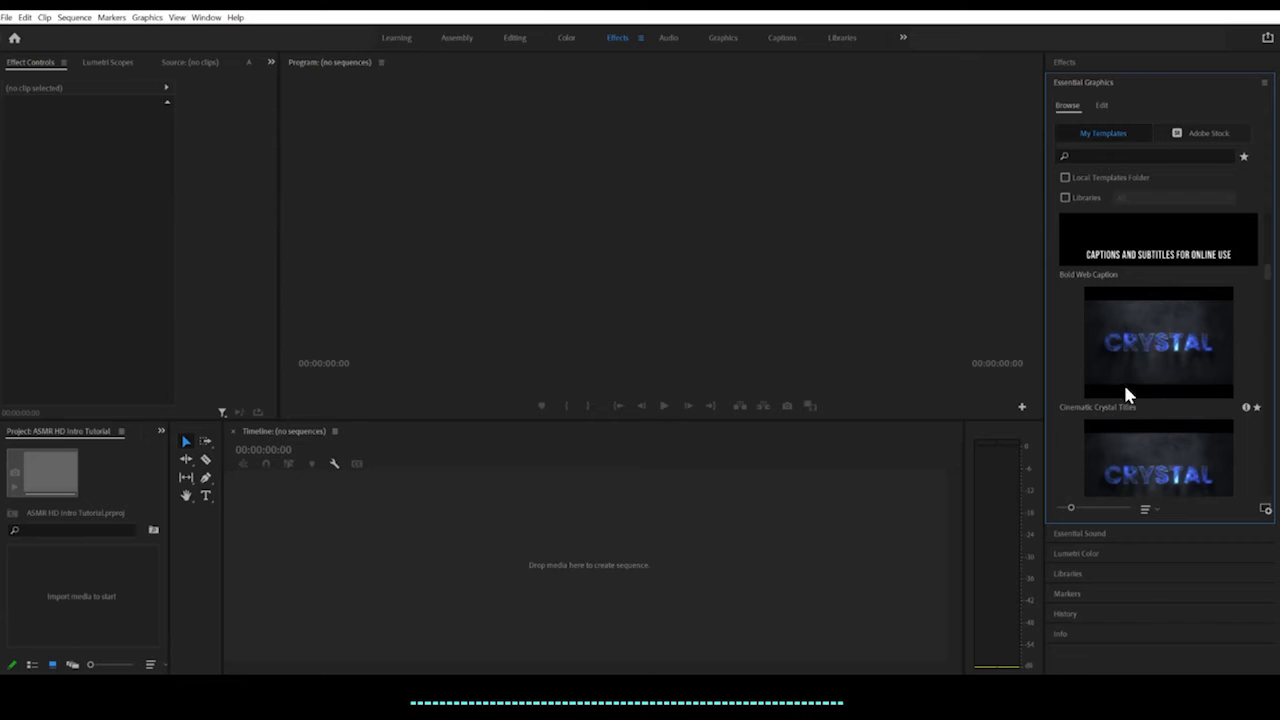
pyautogui.scroll(-1, 1126, 395)
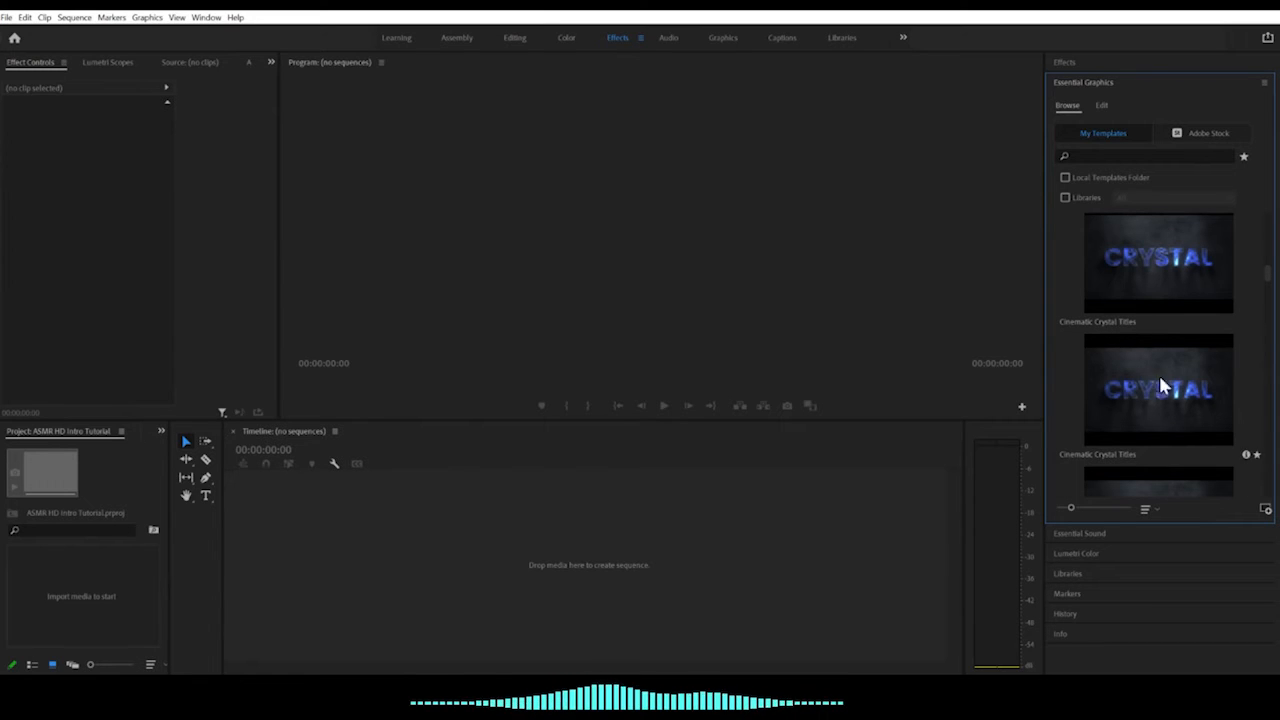
pyautogui.moveTo(1147, 264)
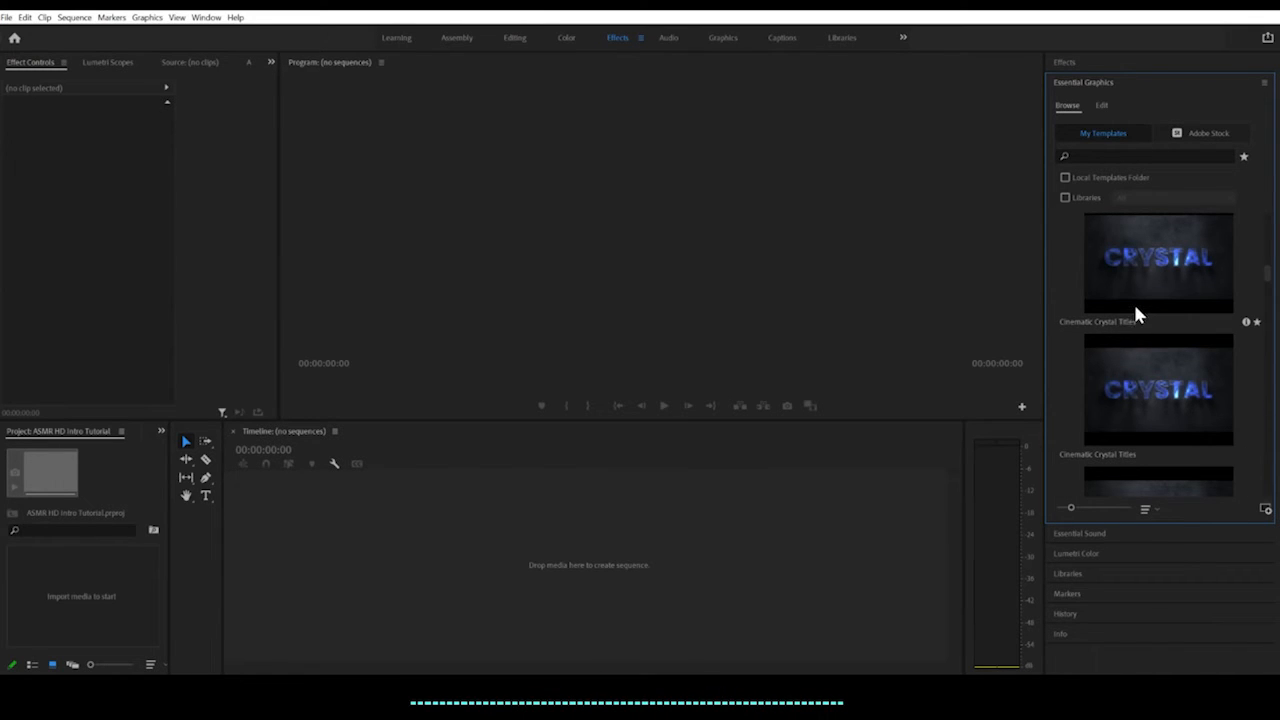
pyautogui.scroll(1, 1134, 314)
pyautogui.scroll(-2, 1134, 314)
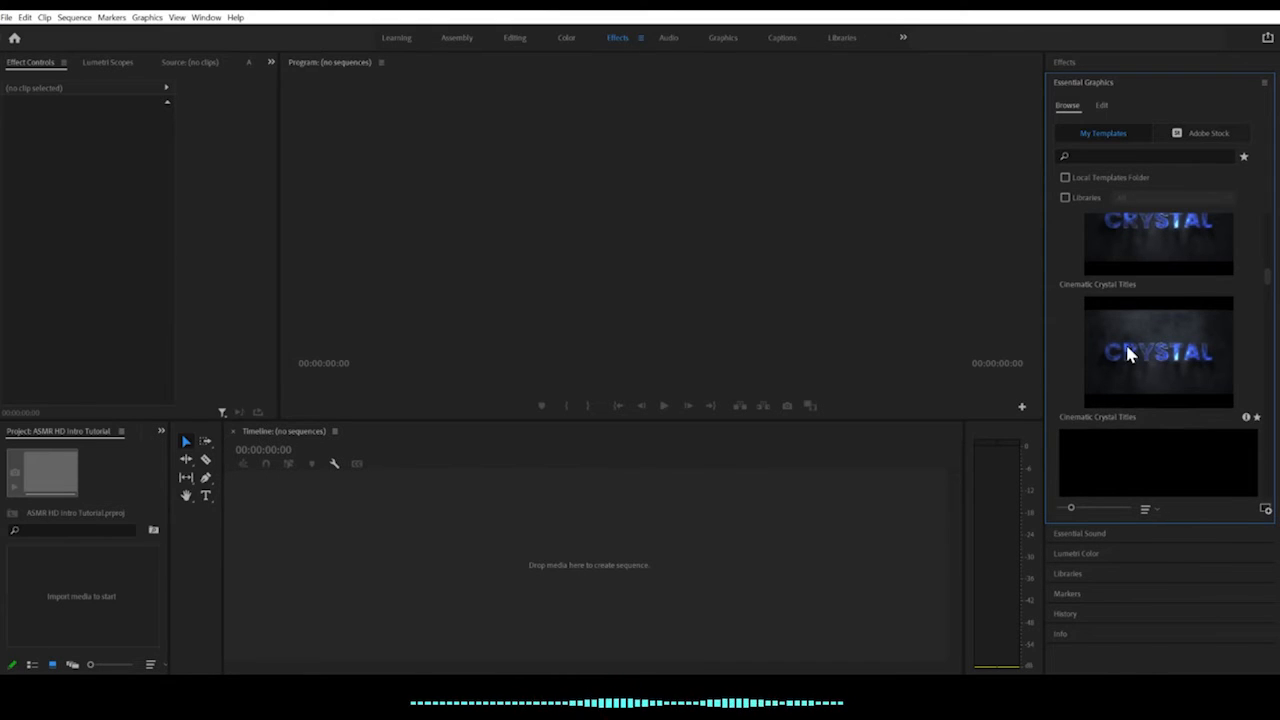
# Browse the installed templates from the Classic designs through Comic Title to Deep Underwater Transitions.
pyautogui.scroll(-2, 1129, 357)
pyautogui.scroll(-1, 1152, 380)
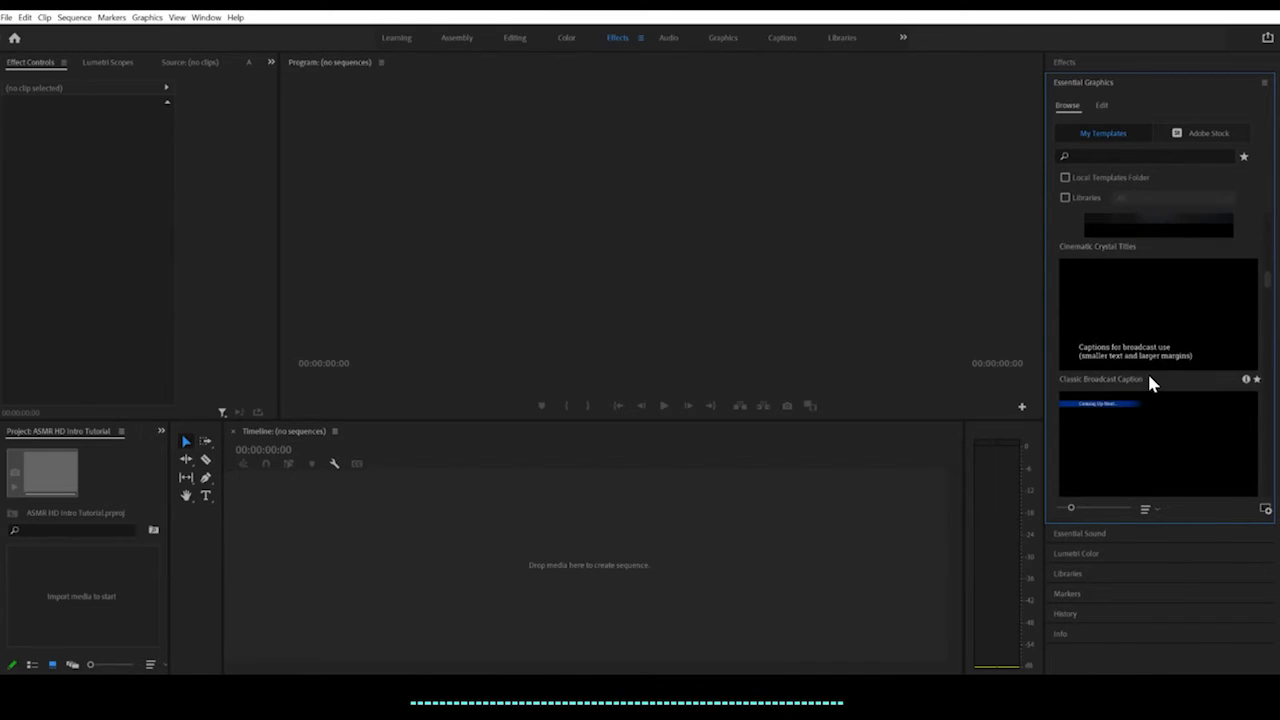
pyautogui.scroll(-2, 1149, 380)
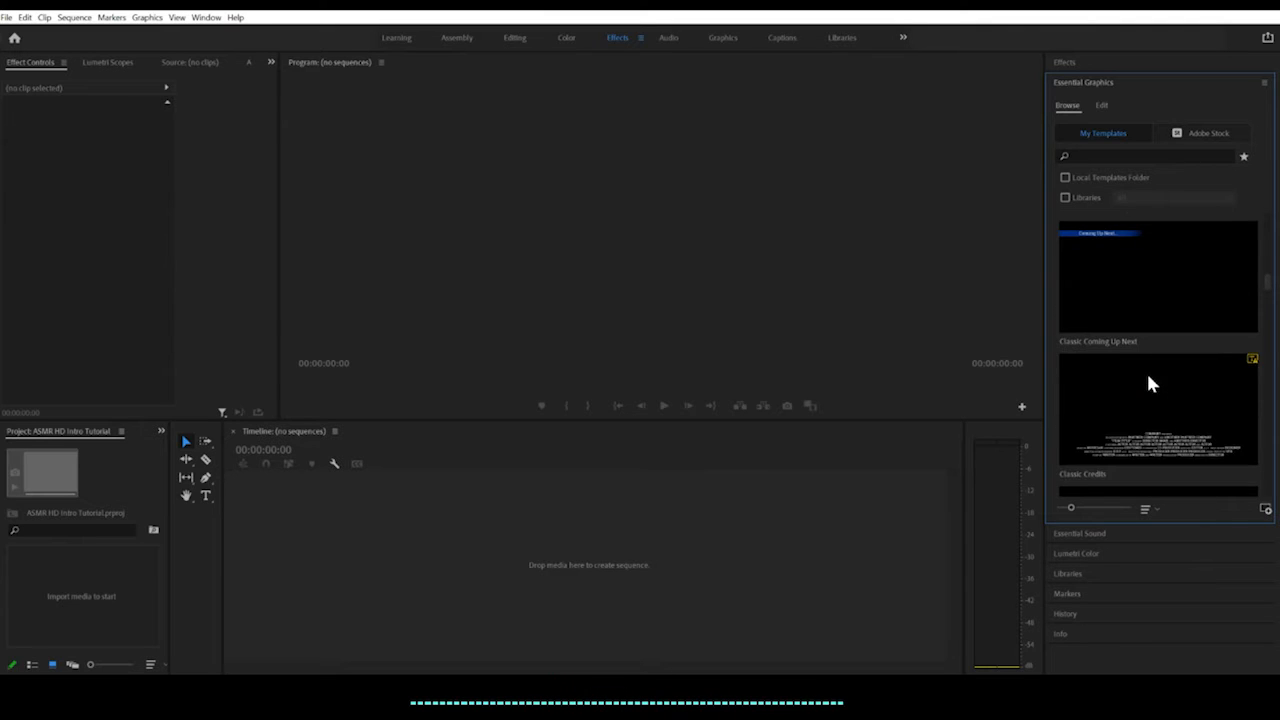
pyautogui.scroll(-2, 1148, 378)
pyautogui.scroll(1, 1137, 351)
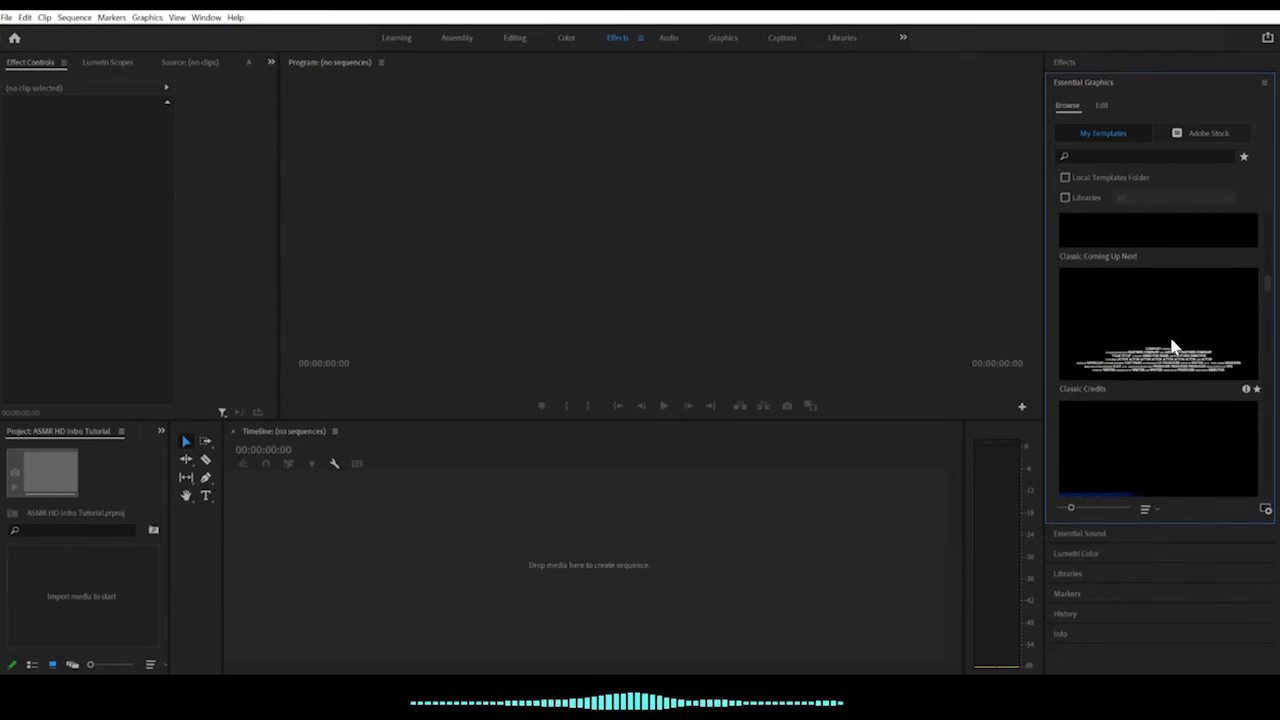
pyautogui.scroll(-2, 1150, 362)
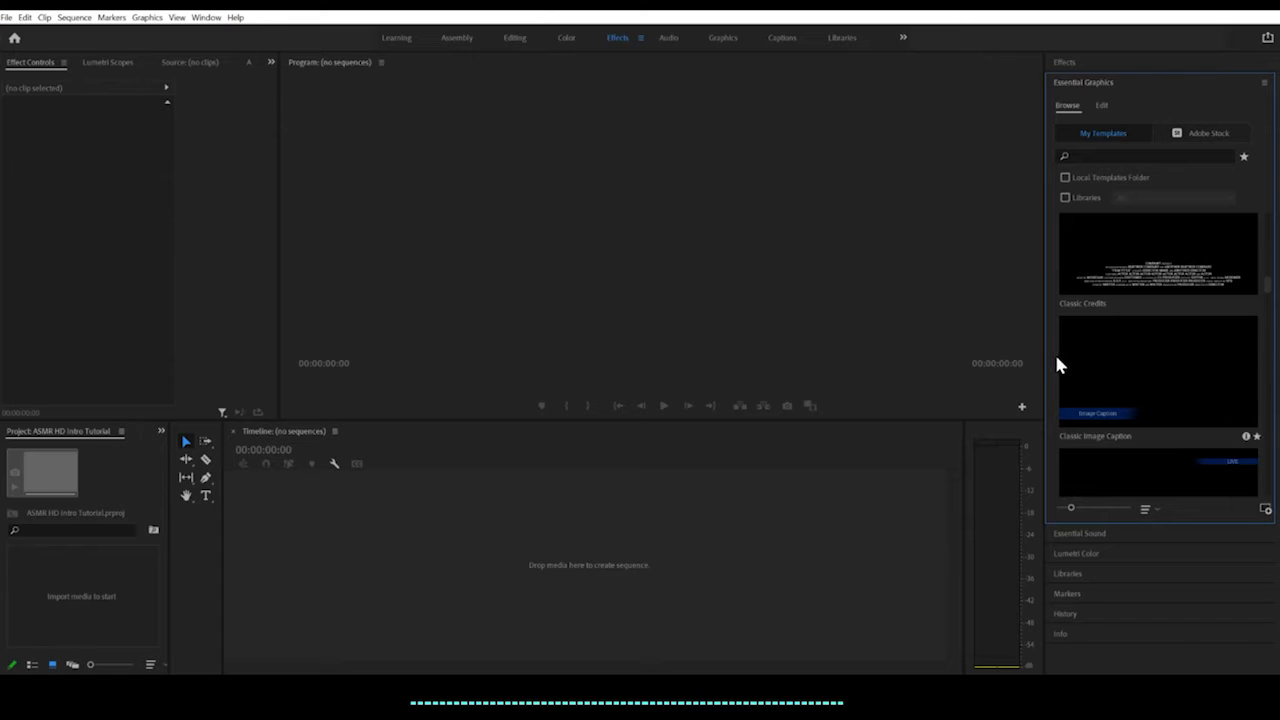
pyautogui.scroll(-4, 1103, 358)
pyautogui.scroll(-6, 1103, 360)
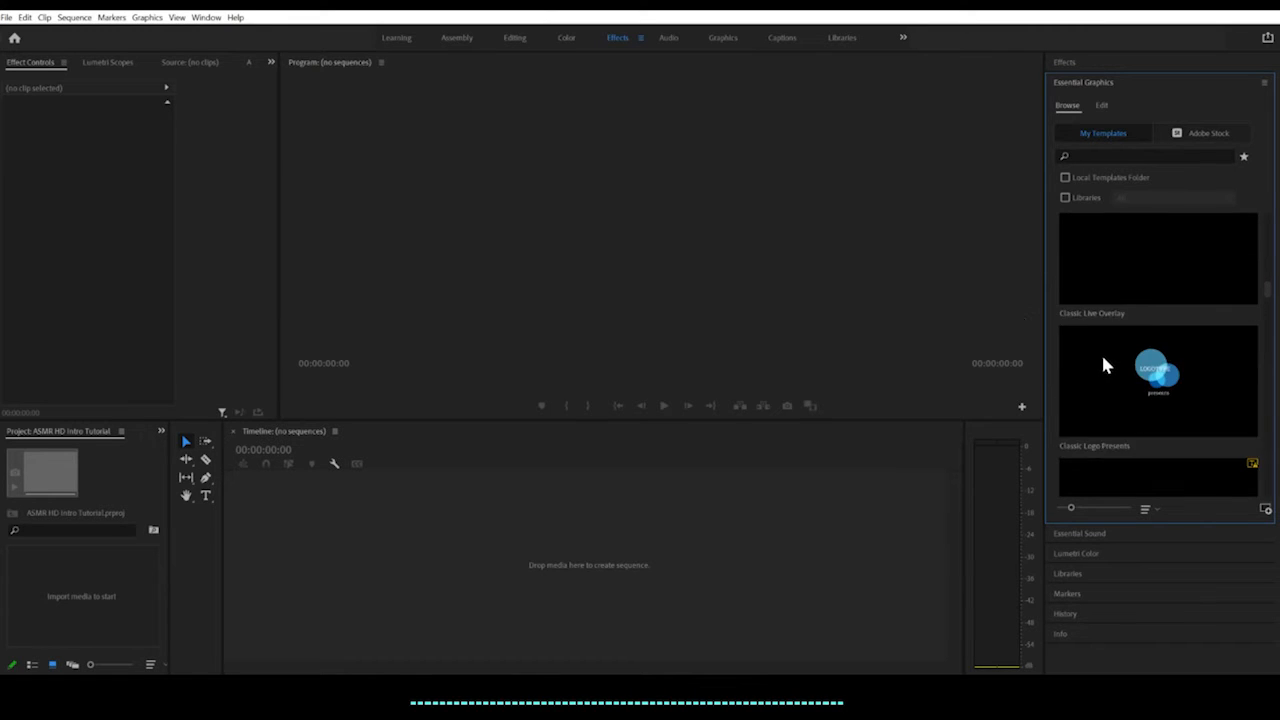
pyautogui.scroll(-8, 1103, 365)
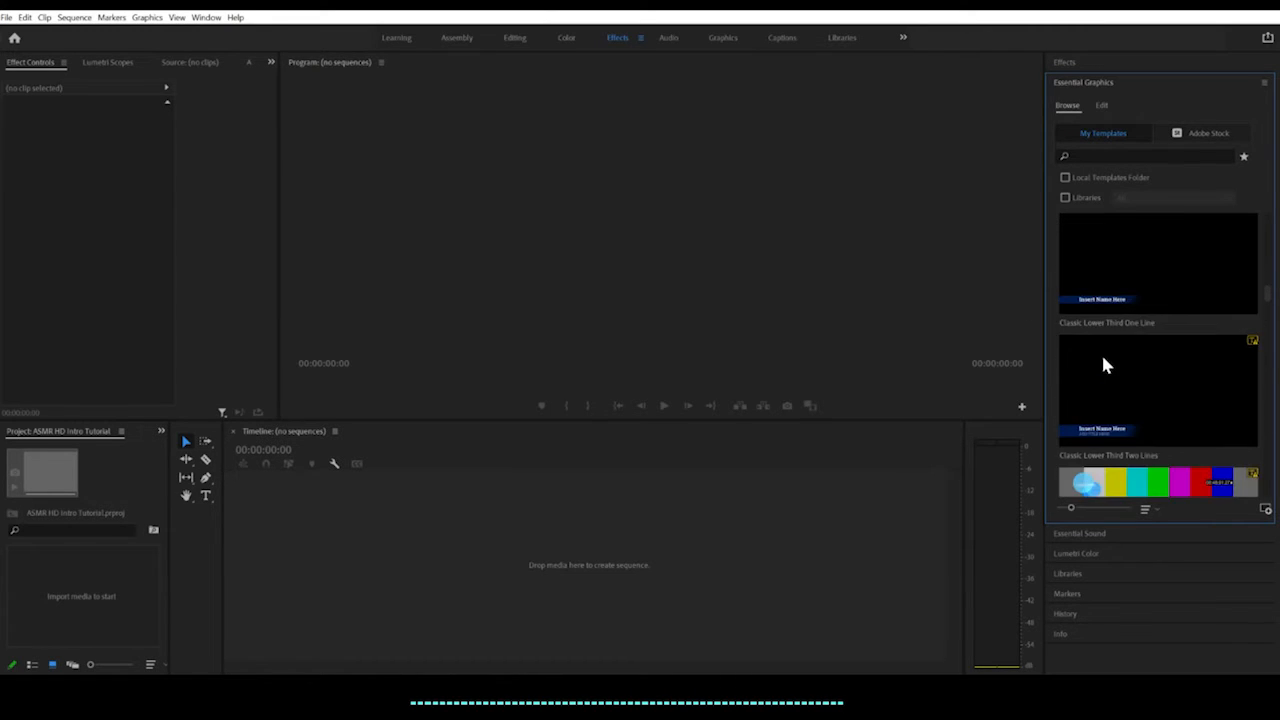
pyautogui.scroll(-8, 1103, 365)
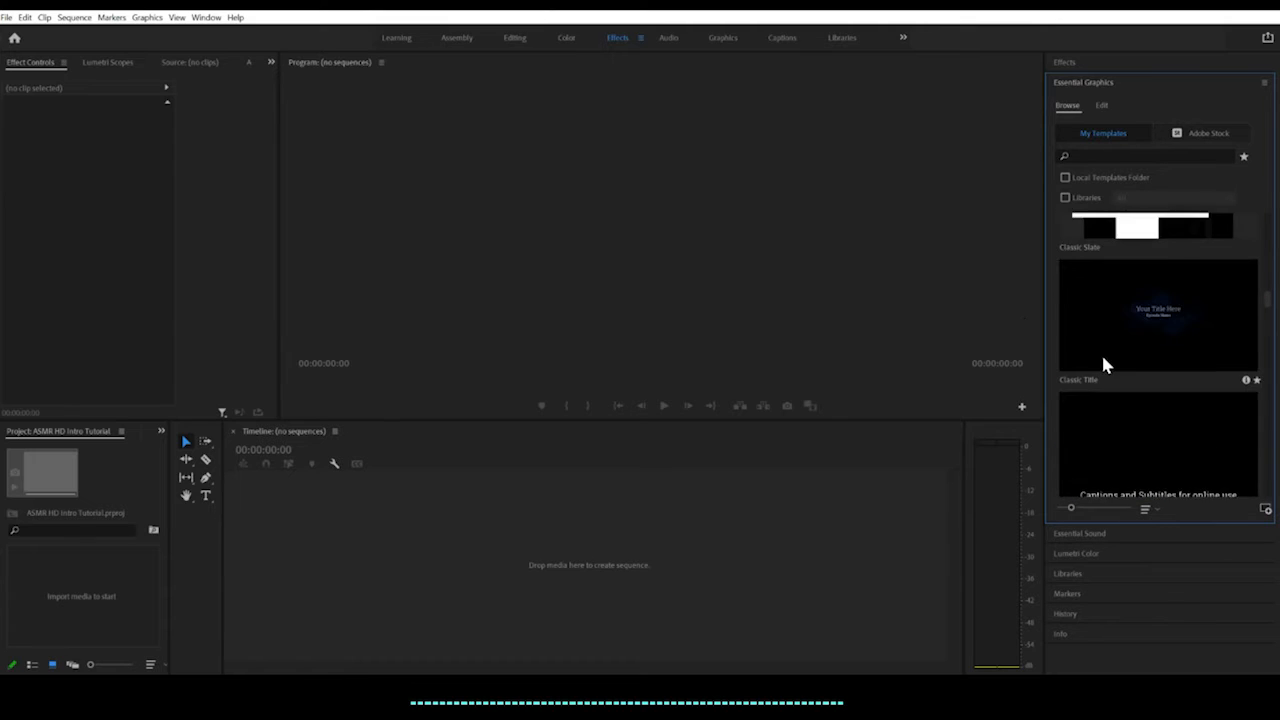
pyautogui.scroll(-3, 1104, 365)
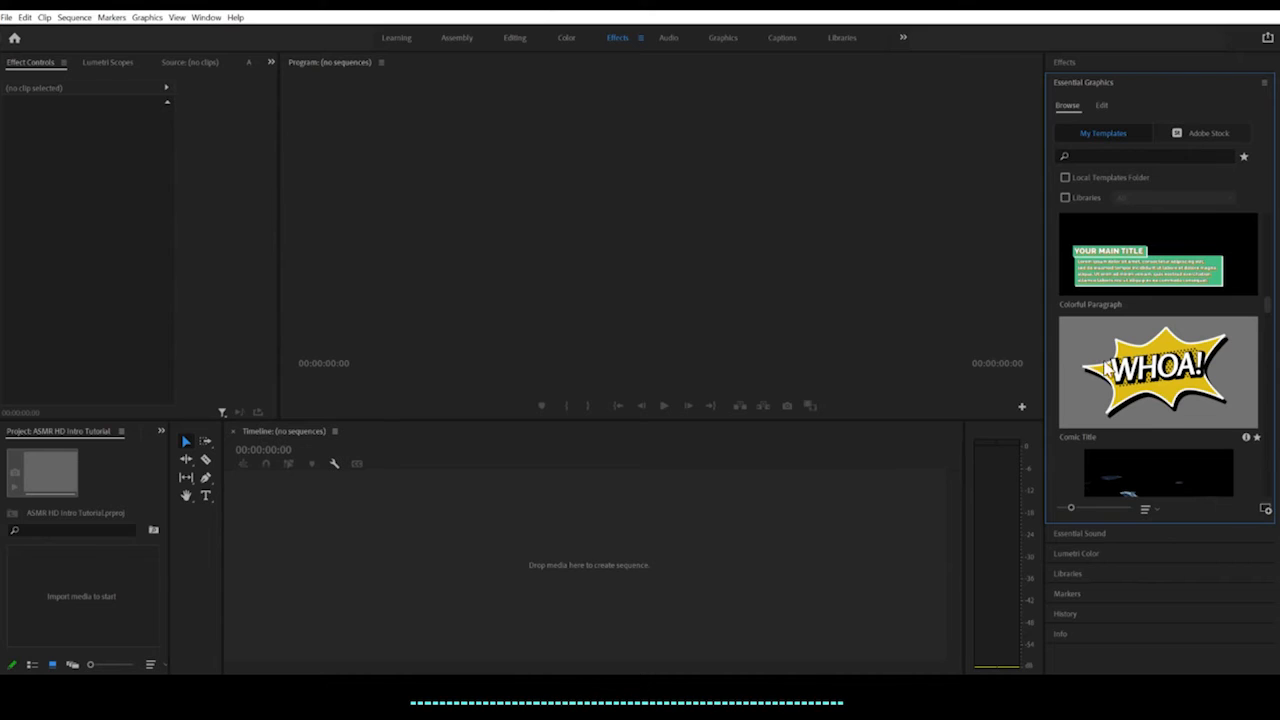
pyautogui.scroll(-3, 1086, 366)
pyautogui.scroll(-6, 1084, 362)
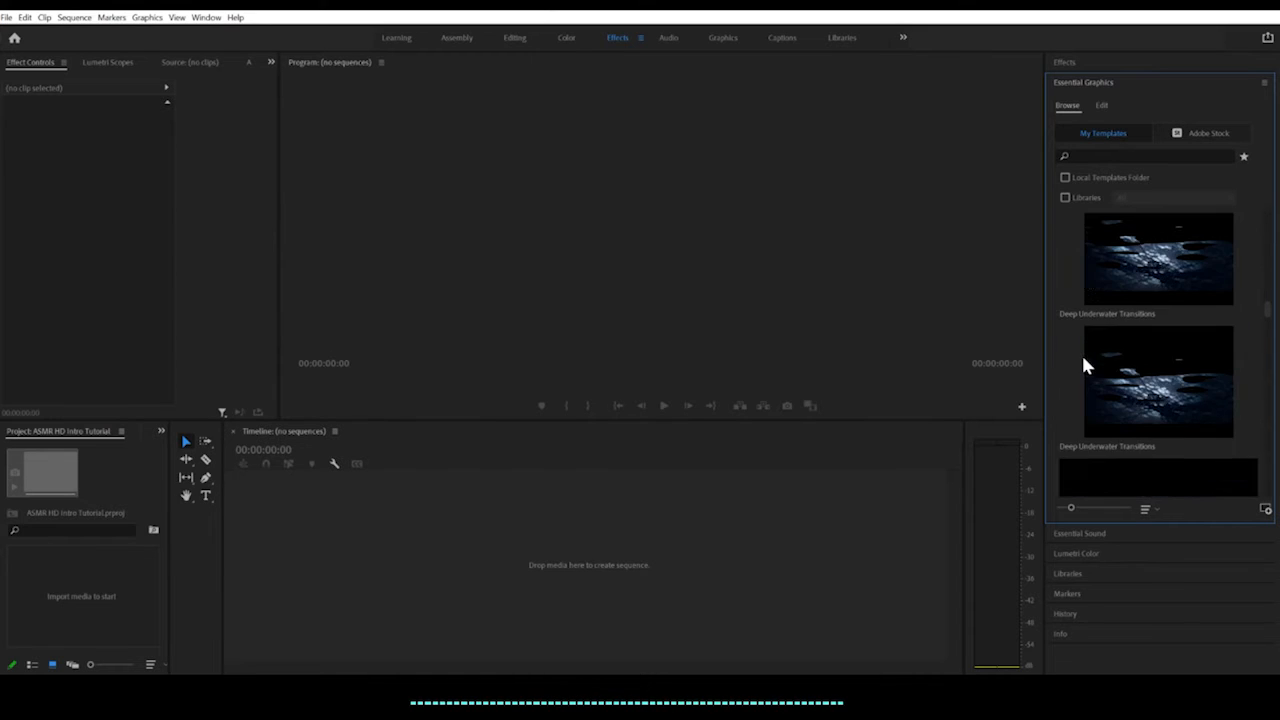
# Browse the installed templates from Fast Action Neon Title Overlay and Fast Sports Stomp Promo through the Film designs to Film Title.
pyautogui.scroll(-3, 1120, 370)
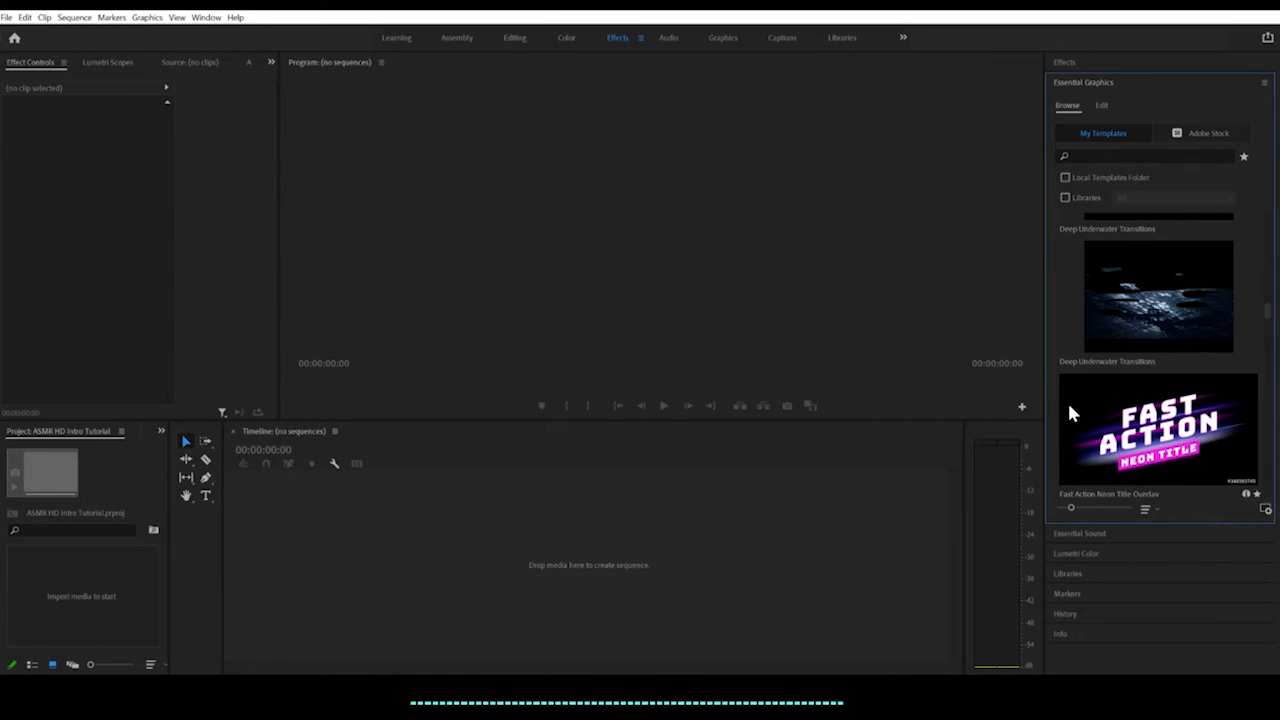
pyautogui.scroll(-3, 1084, 399)
pyautogui.scroll(-3, 1084, 399)
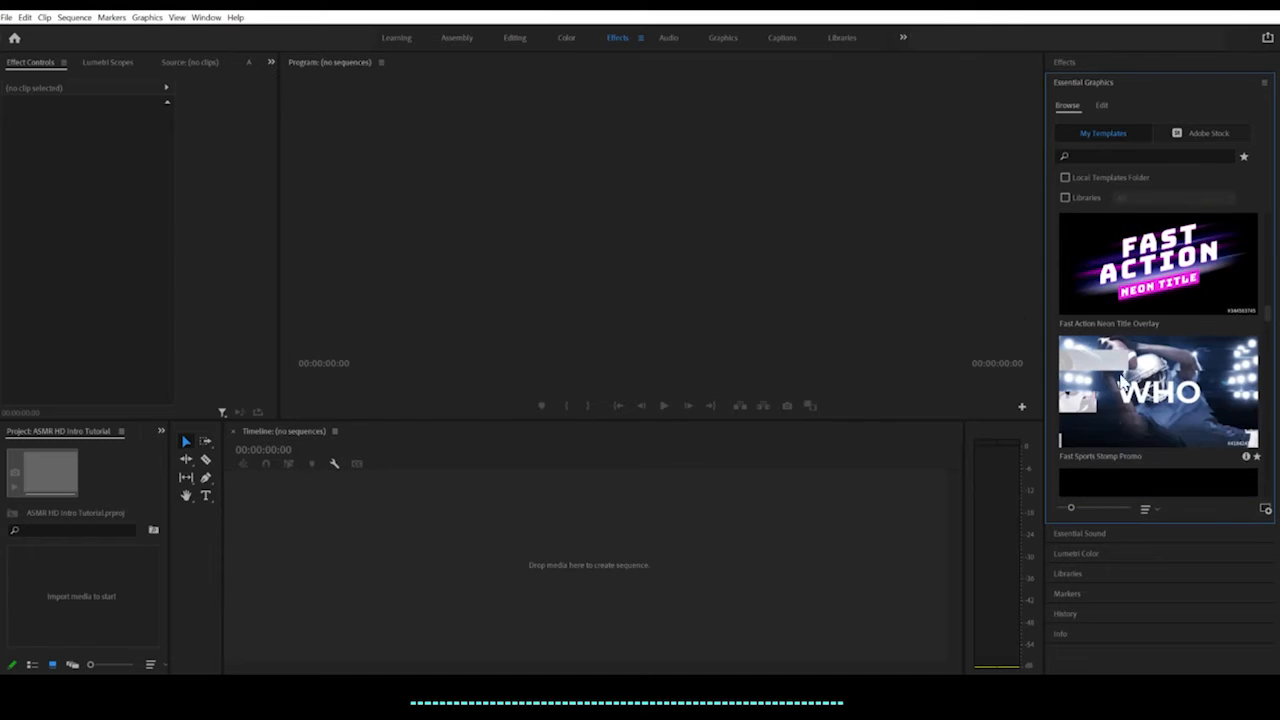
pyautogui.scroll(-3, 1121, 370)
pyautogui.scroll(-3, 1121, 370)
pyautogui.scroll(-3, 1121, 369)
pyautogui.scroll(-3, 1121, 369)
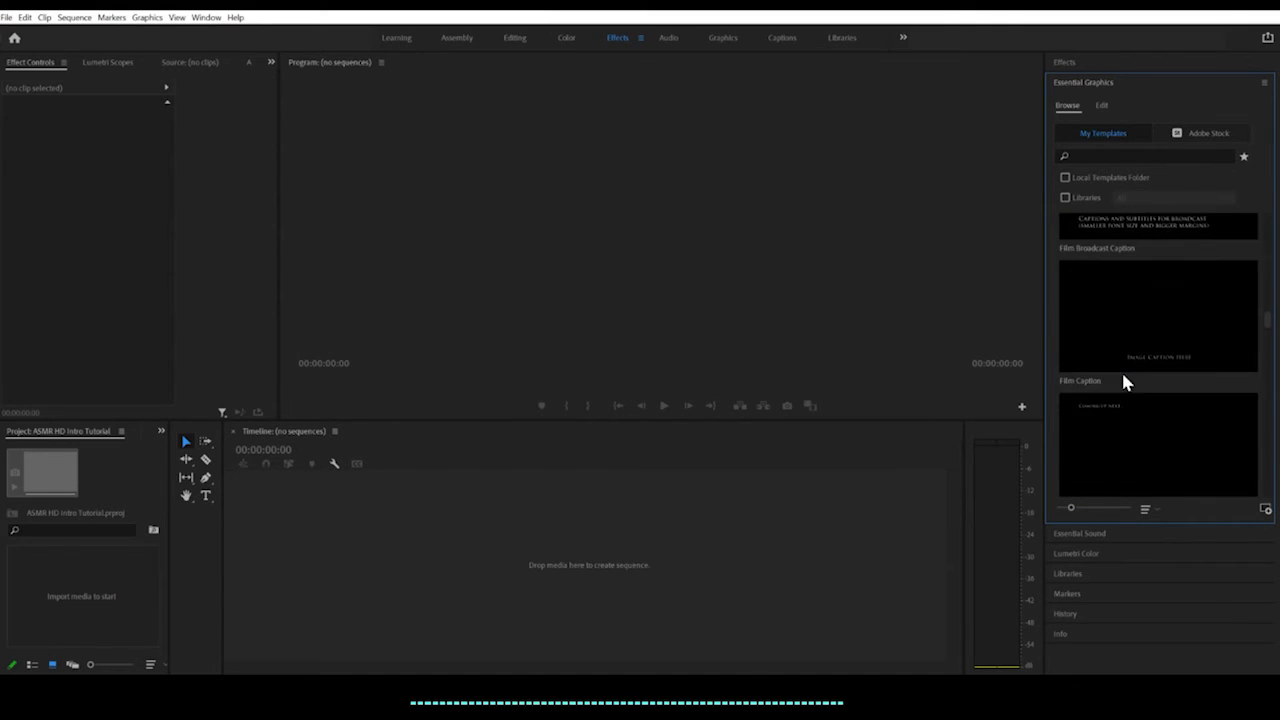
pyautogui.scroll(-3, 1121, 370)
pyautogui.scroll(-15, 1121, 369)
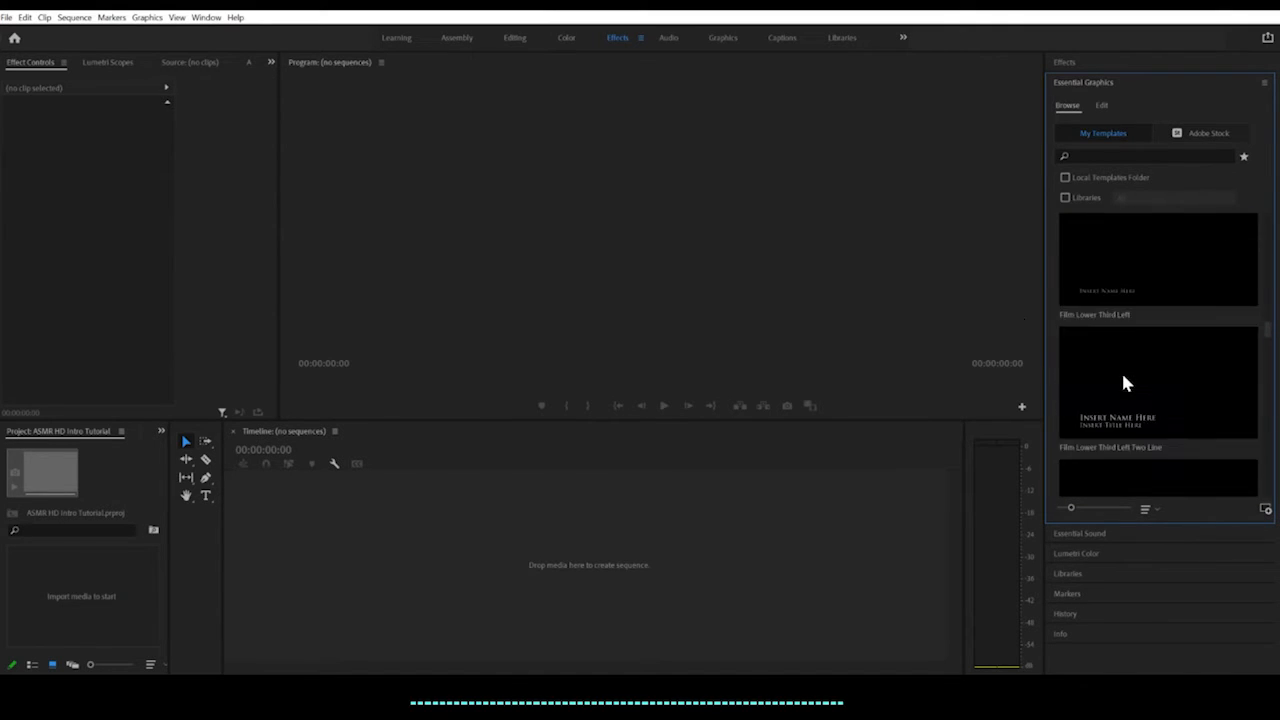
pyautogui.scroll(-9, 1118, 371)
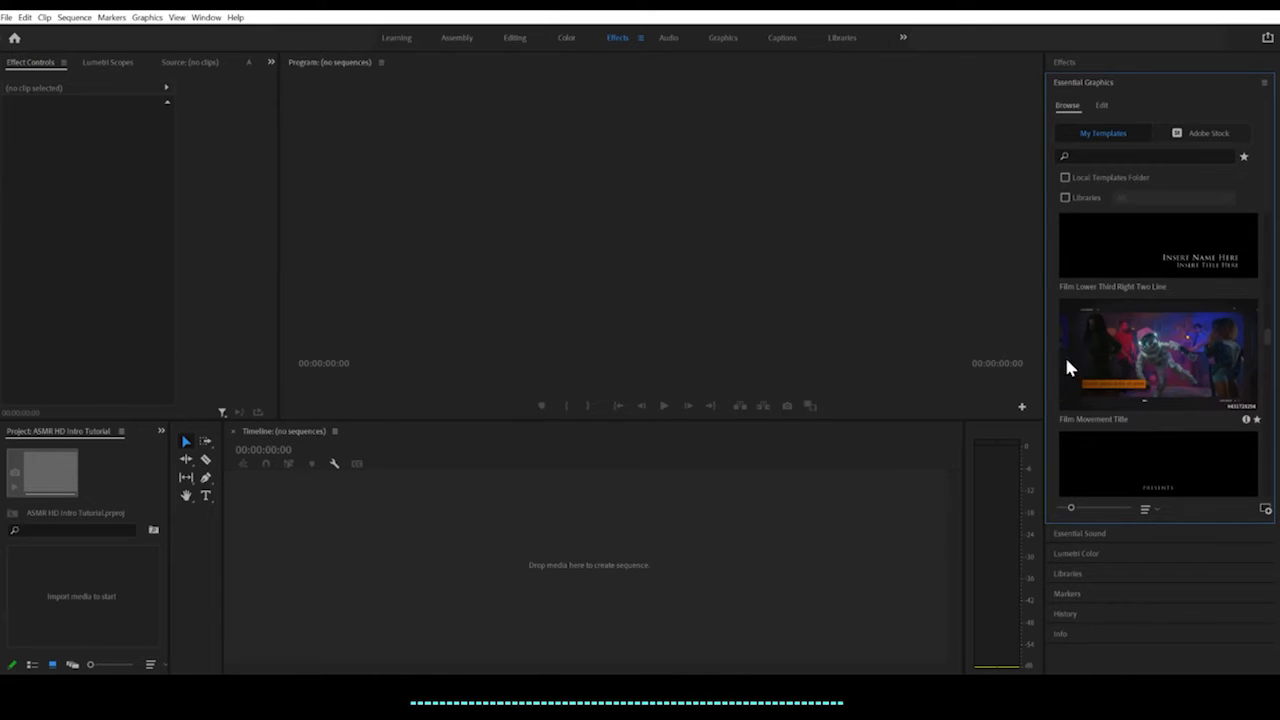
pyautogui.scroll(-9, 1108, 362)
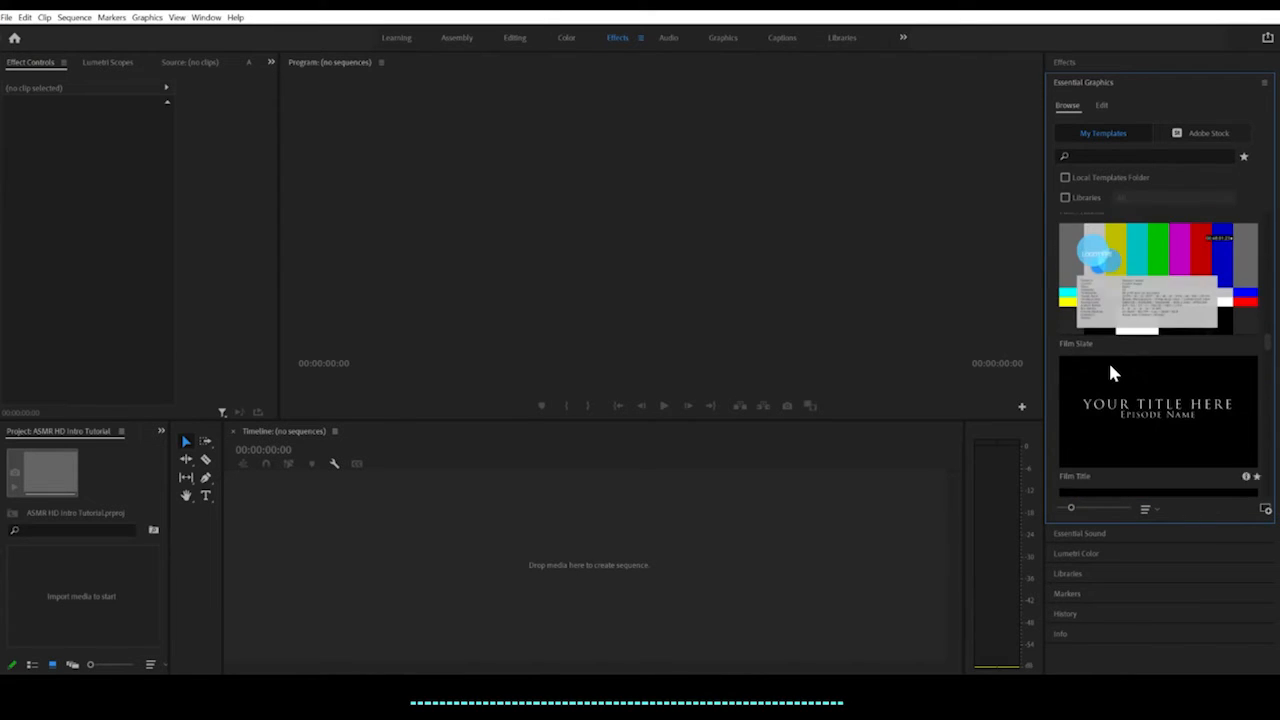
# Browse the installed templates from Film Title through the Fitness, Futuristic, Gaming, Glitch and Liquid Gradient designs to the Modern titles.
pyautogui.scroll(-9, 1110, 372)
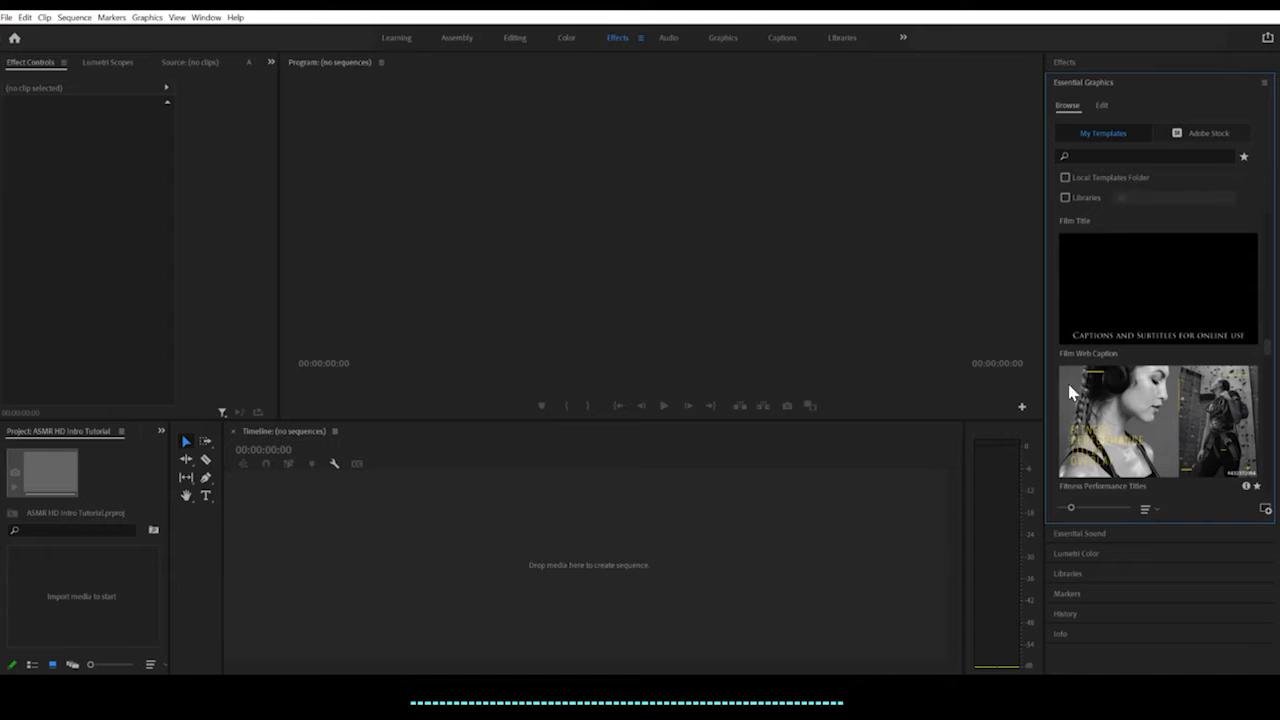
pyautogui.scroll(-9, 1128, 404)
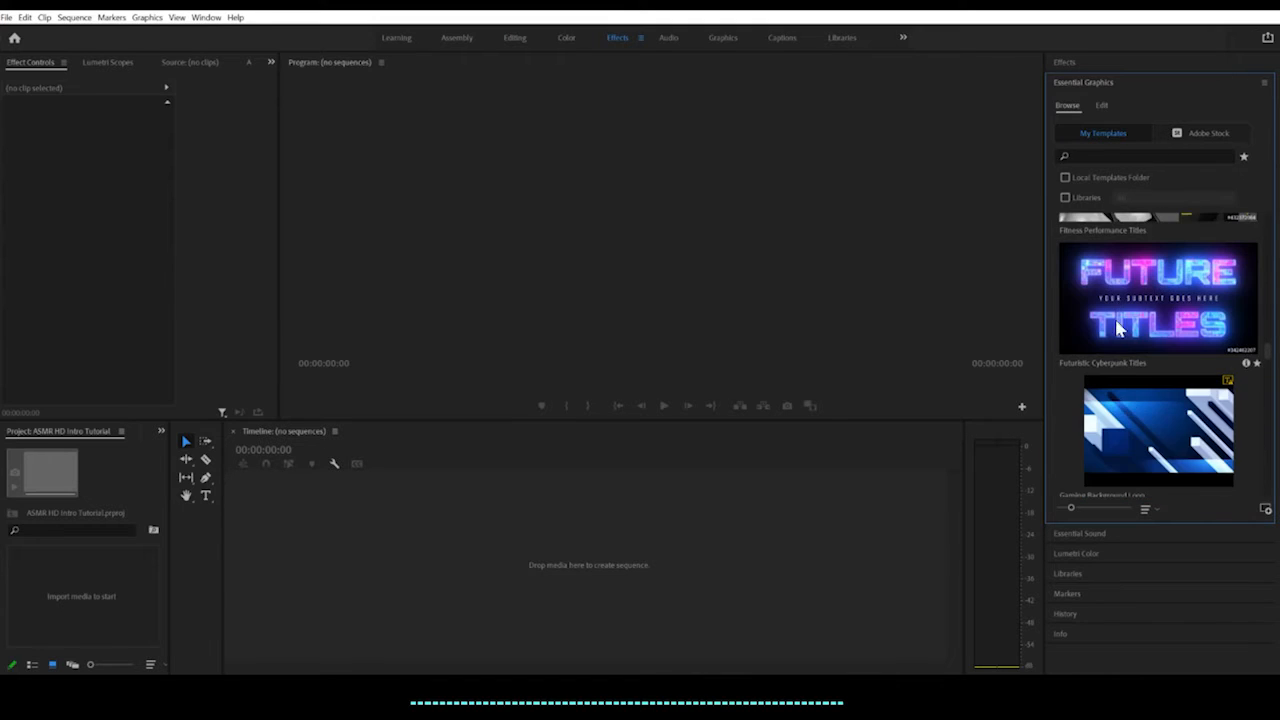
pyautogui.scroll(-9, 1120, 330)
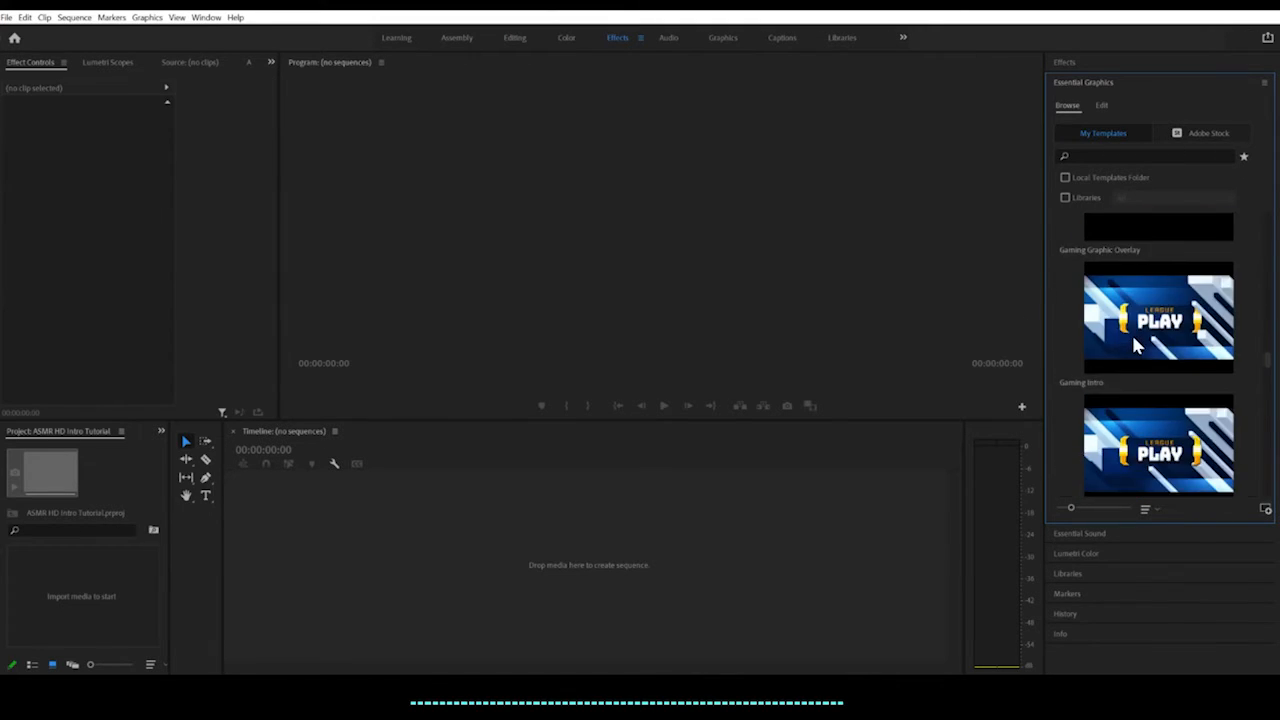
pyautogui.scroll(-9, 1131, 332)
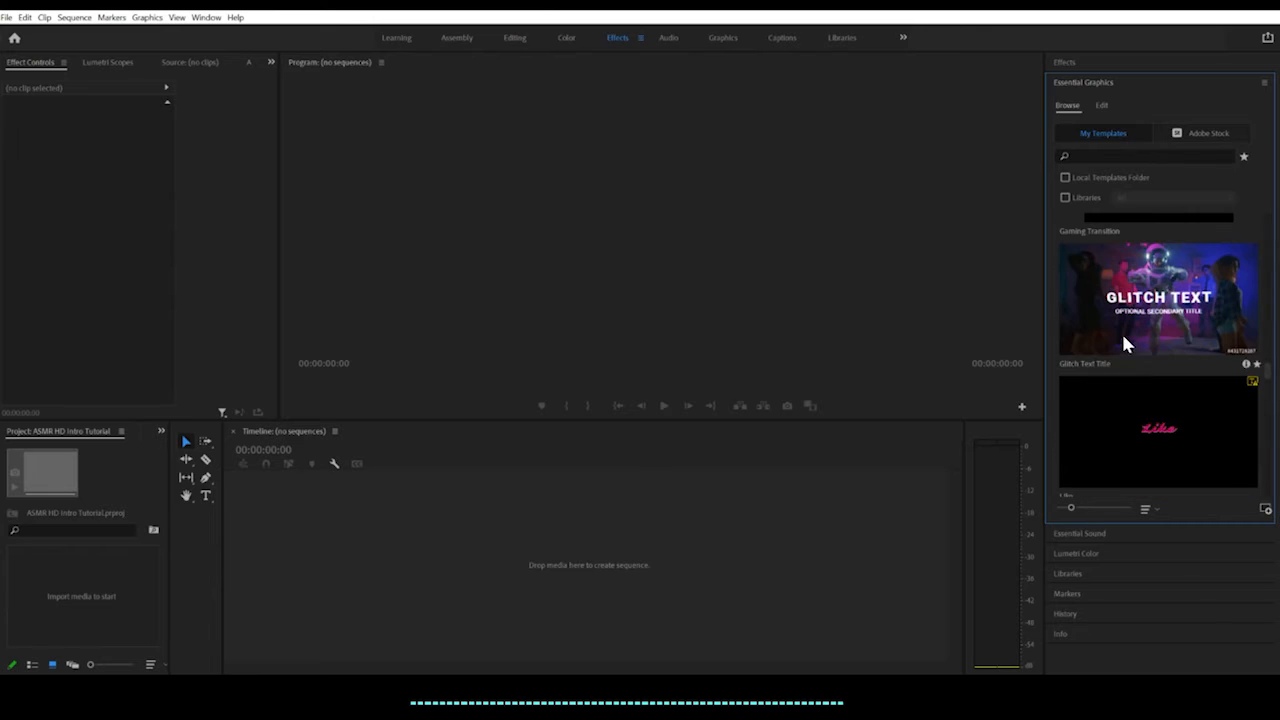
pyautogui.scroll(-9, 1099, 330)
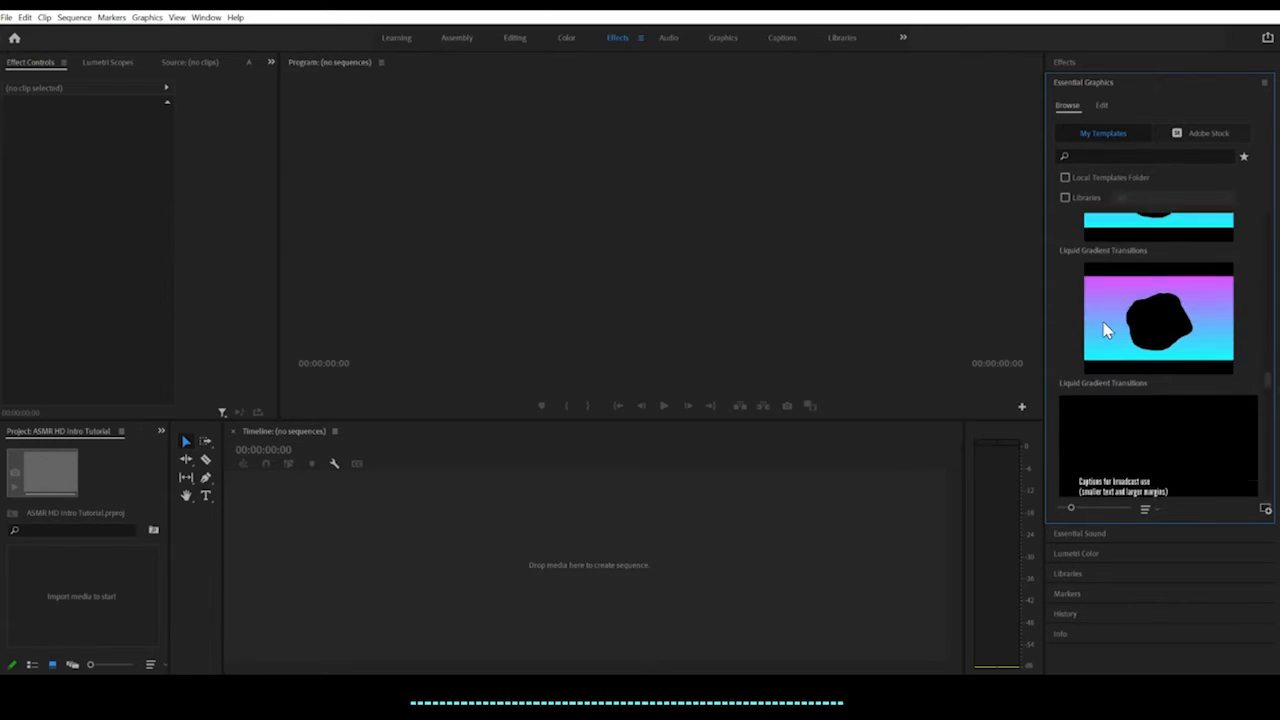
pyautogui.scroll(-8, 1106, 331)
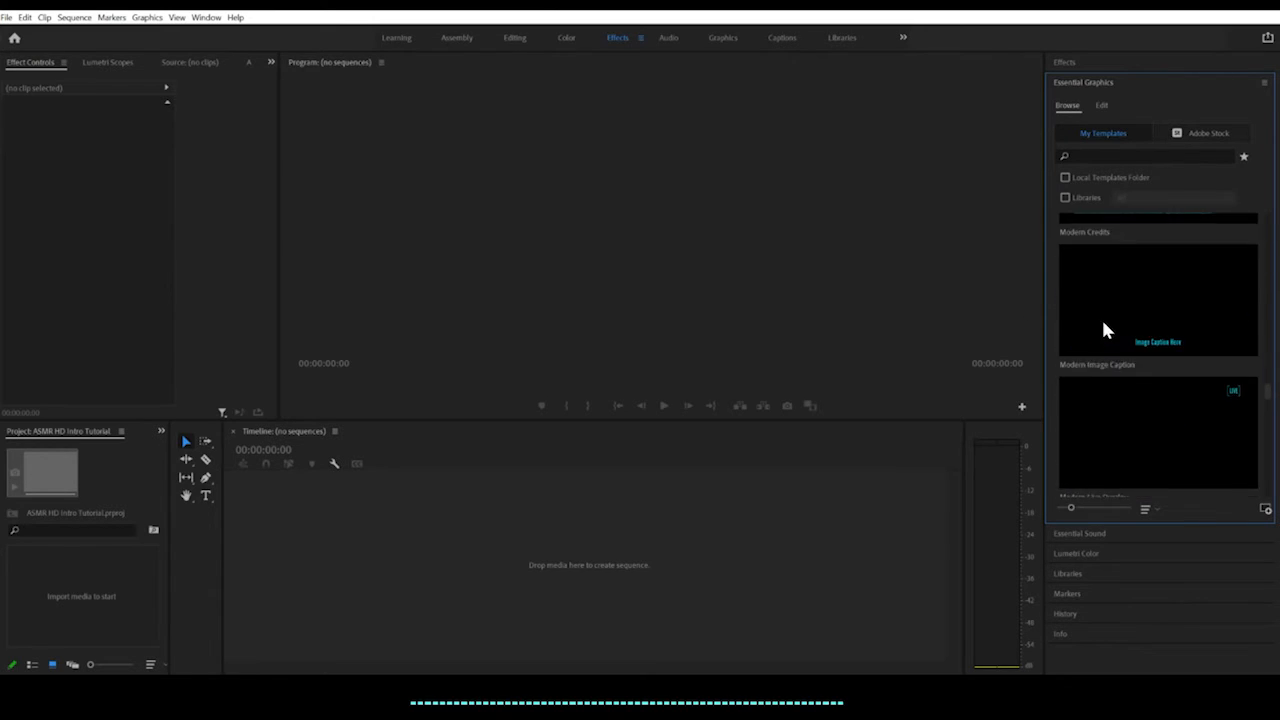
pyautogui.scroll(-6, 1101, 331)
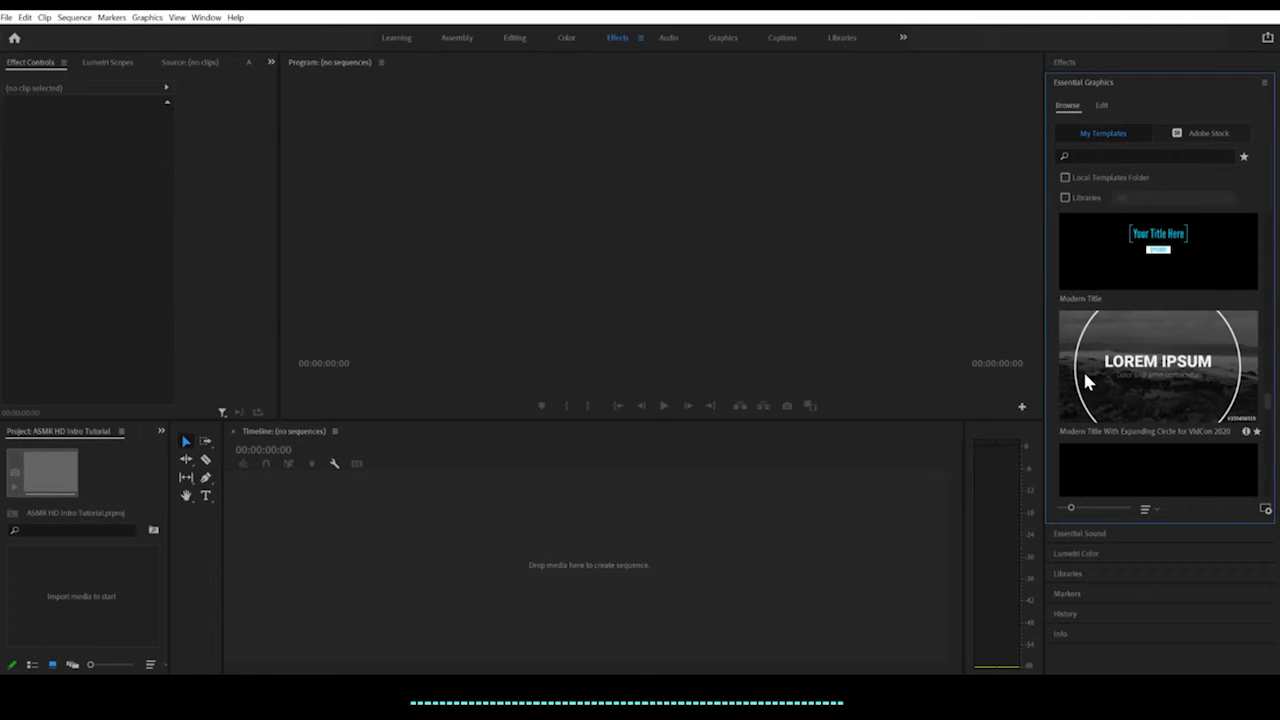
# Examine the installed templates around Modern Web Caption, Neon Reveal and New Winner Futuristic Titles, and preview Neon Reveal.
pyautogui.scroll(-2, 1086, 375)
pyautogui.scroll(2, 1098, 376)
pyautogui.scroll(-5, 1146, 370)
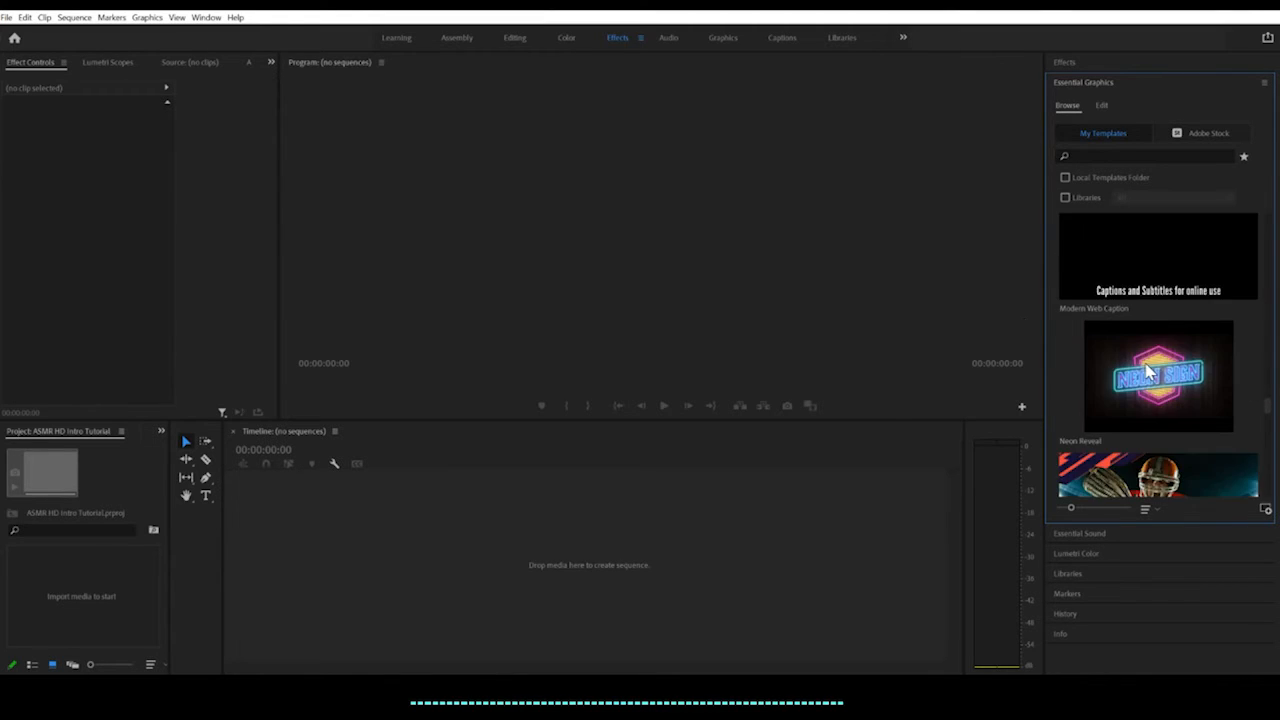
pyautogui.scroll(-1, 1130, 355)
pyautogui.scroll(3, 1114, 337)
pyautogui.scroll(-3, 1112, 336)
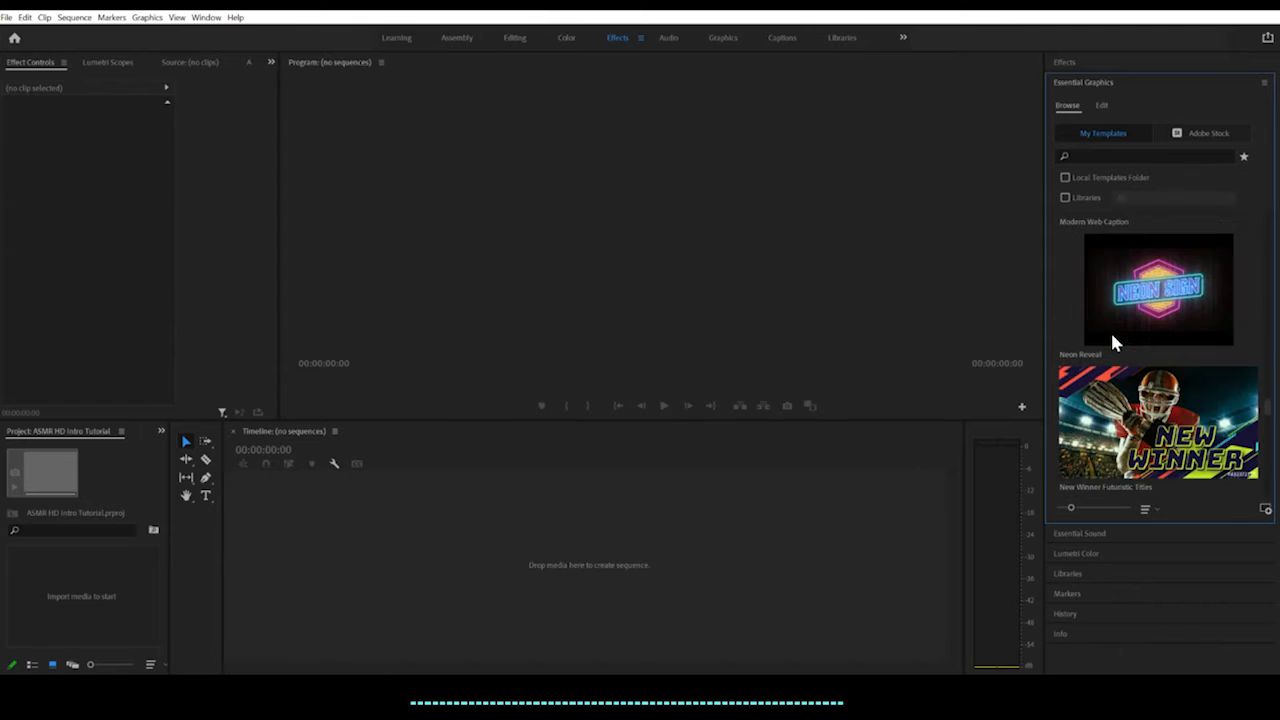
pyautogui.moveTo(1112, 336)
pyautogui.moveTo(1149, 294)
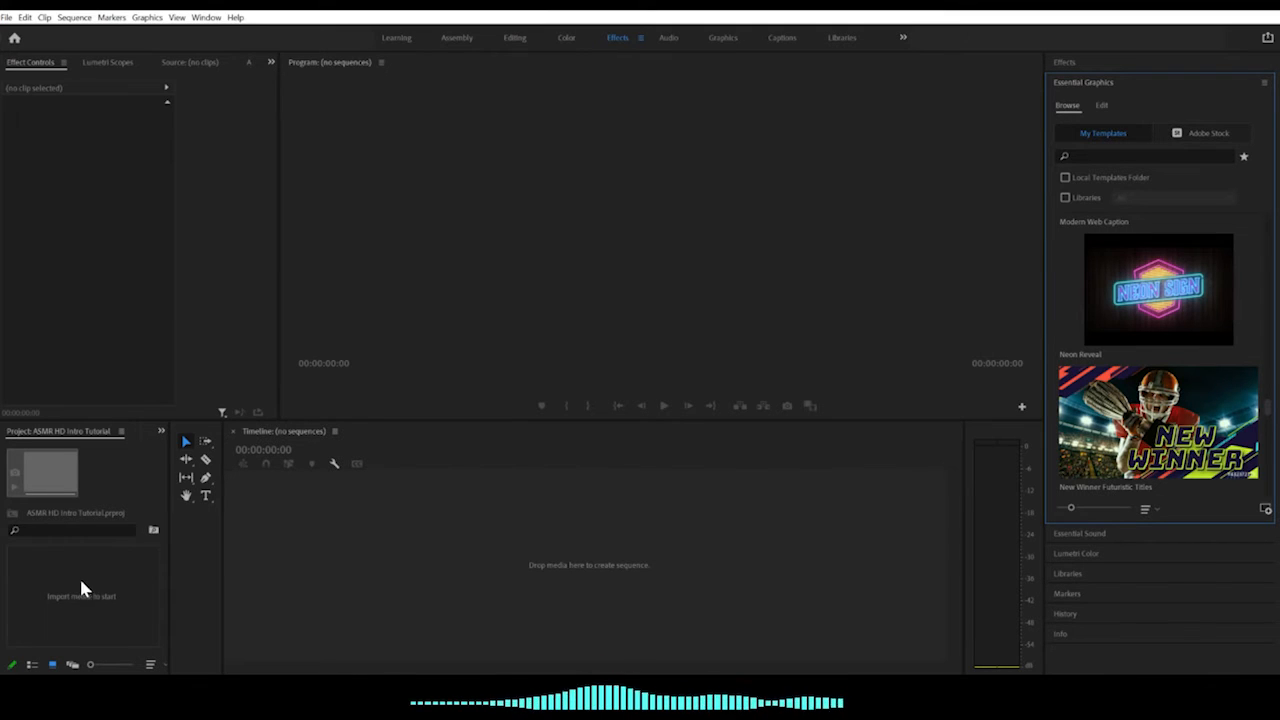
# Create a transparent video item in the project at 1280 x 720, 30.00 fps, with square pixels.
pyautogui.click(77, 551)
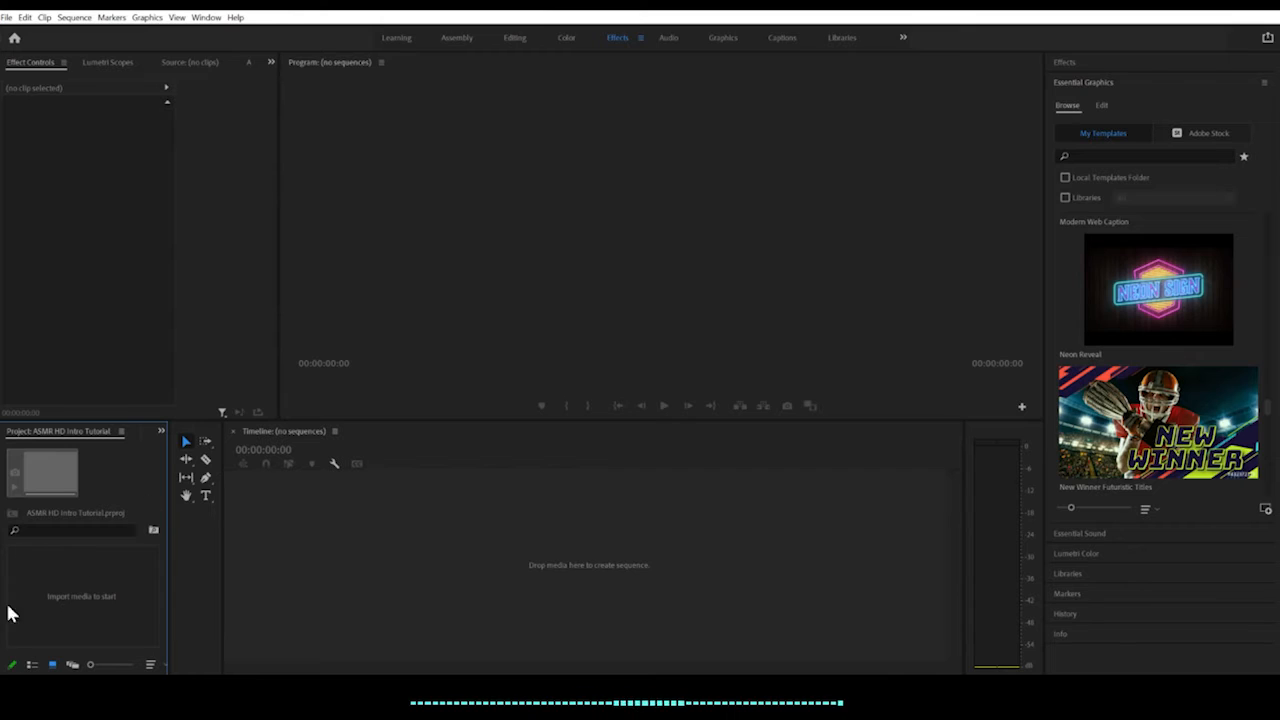
pyautogui.rightClick(94, 579)
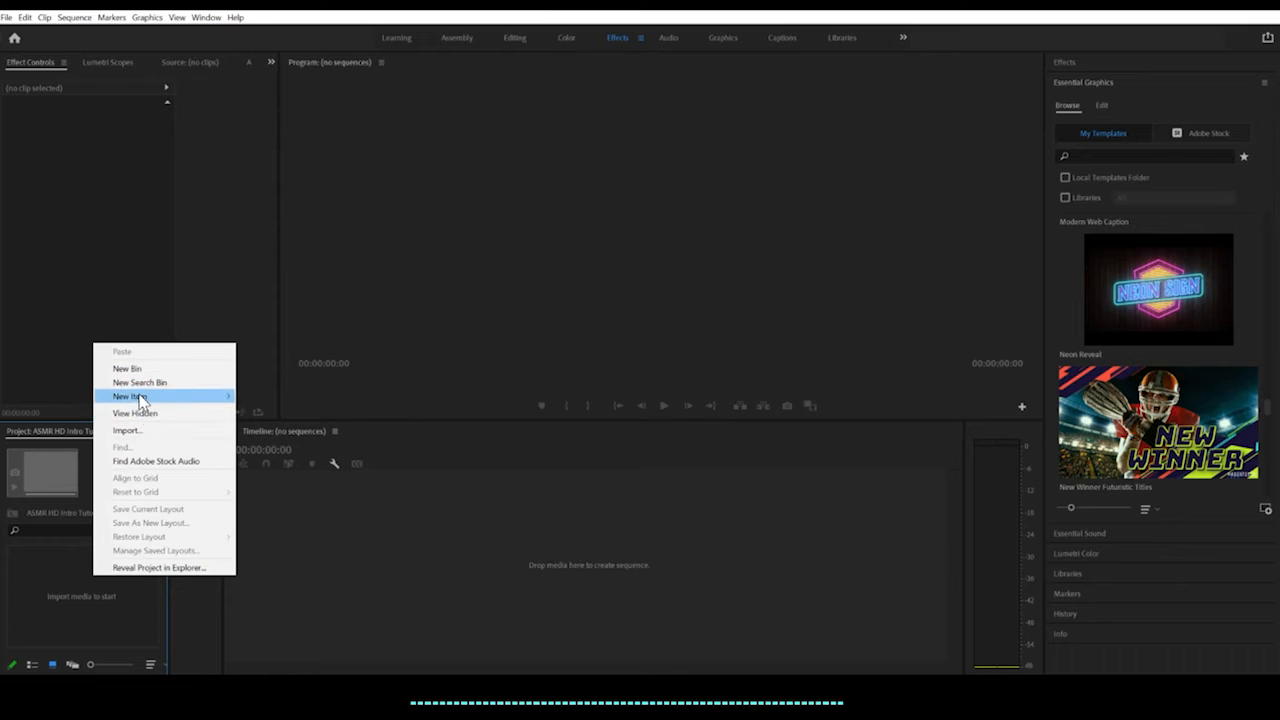
pyautogui.moveTo(138, 398)
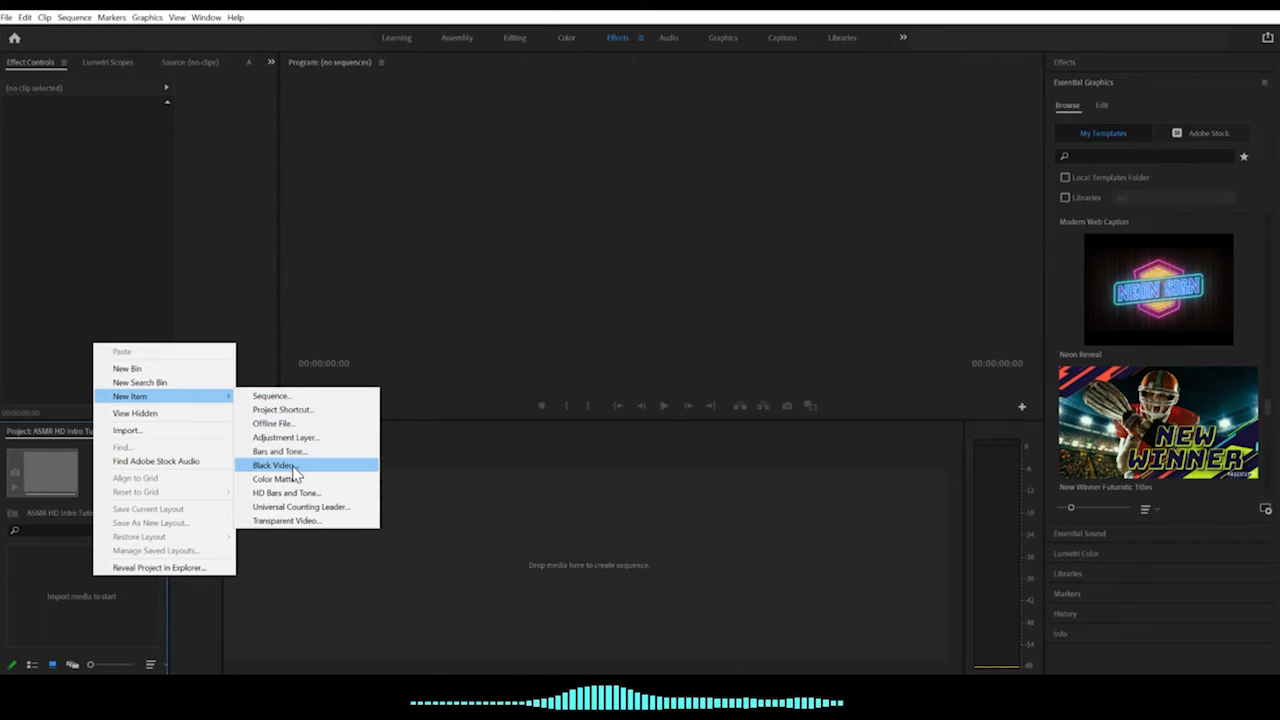
pyautogui.click(290, 521)
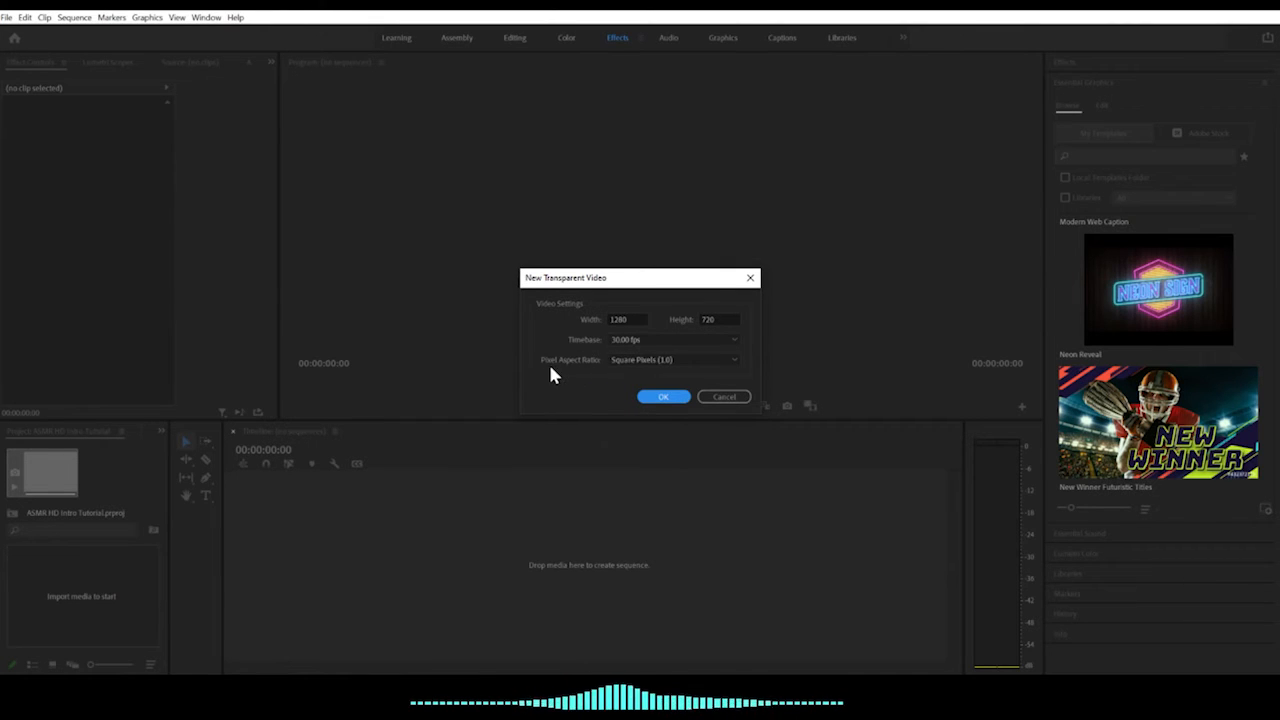
pyautogui.click(662, 400)
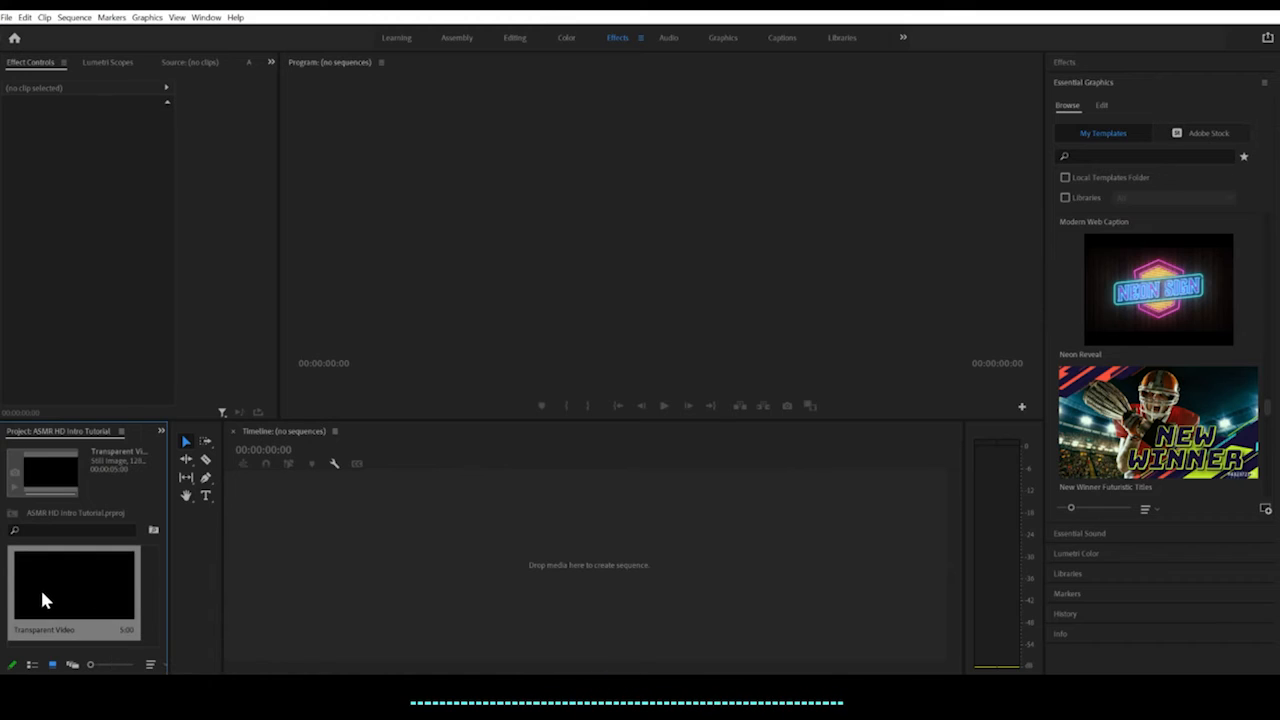
# Build a sequence from the transparent video and extend its clip to about 8 seconds.
pyautogui.moveTo(40, 587); pyautogui.dragTo(315, 567)
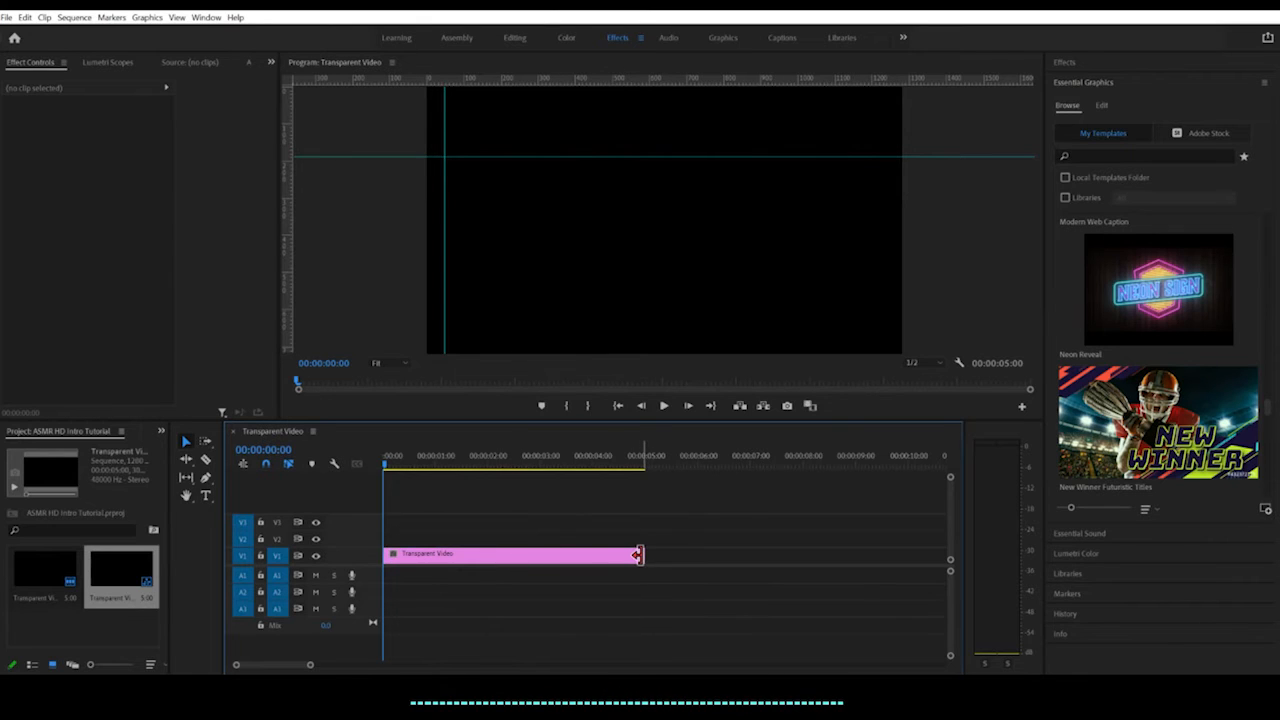
pyautogui.moveTo(638, 554); pyautogui.dragTo(803, 561)
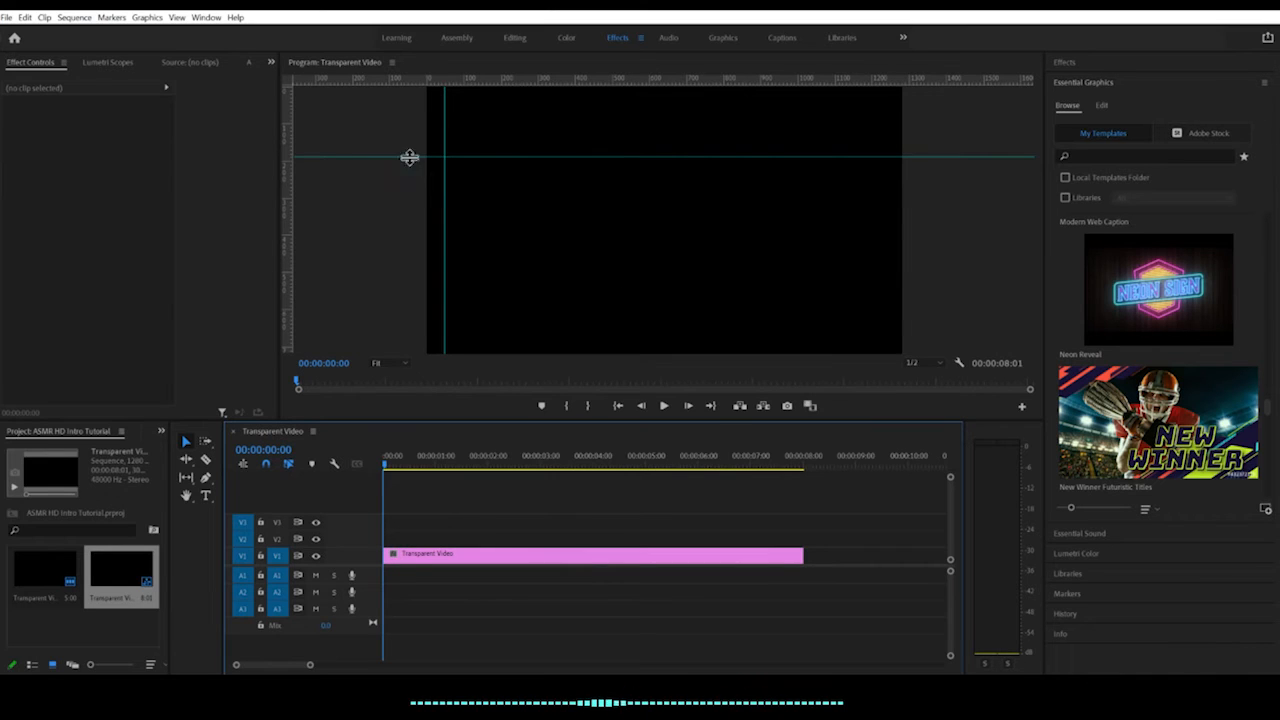
# Remove the horizontal and vertical guides from the program preview.
pyautogui.moveTo(408, 156); pyautogui.dragTo(403, 103)
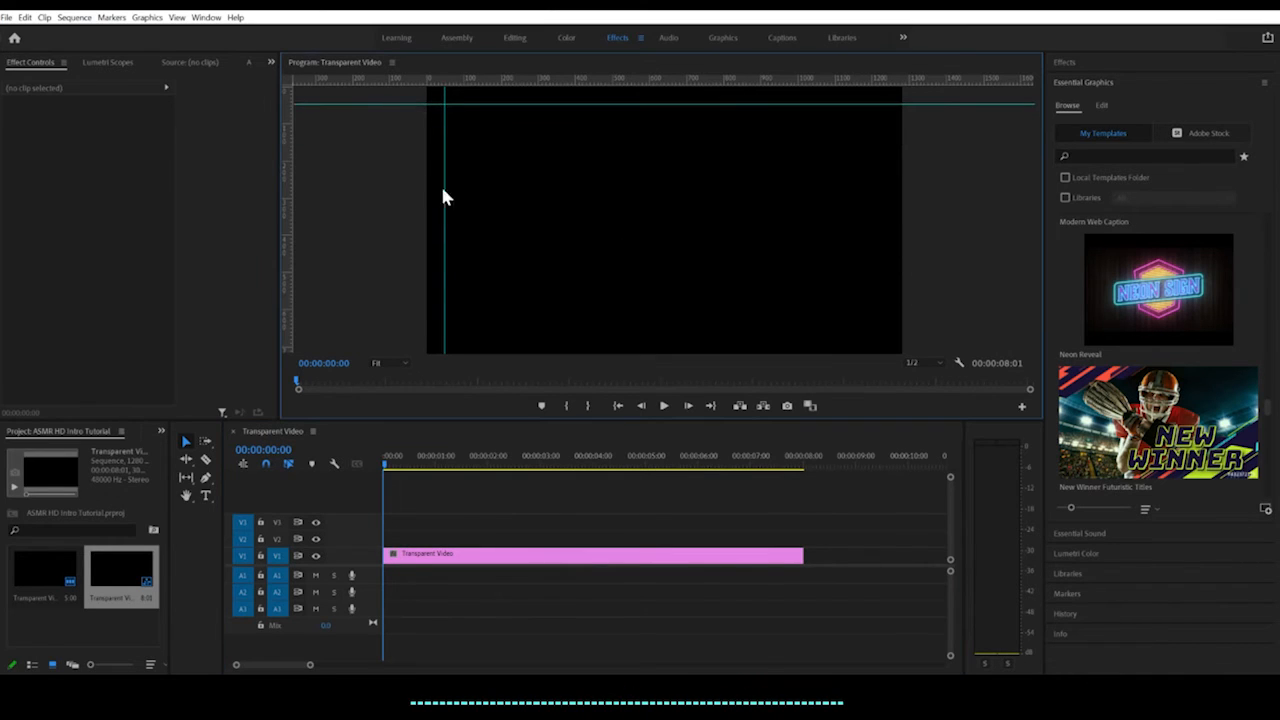
pyautogui.moveTo(443, 263); pyautogui.dragTo(286, 276)
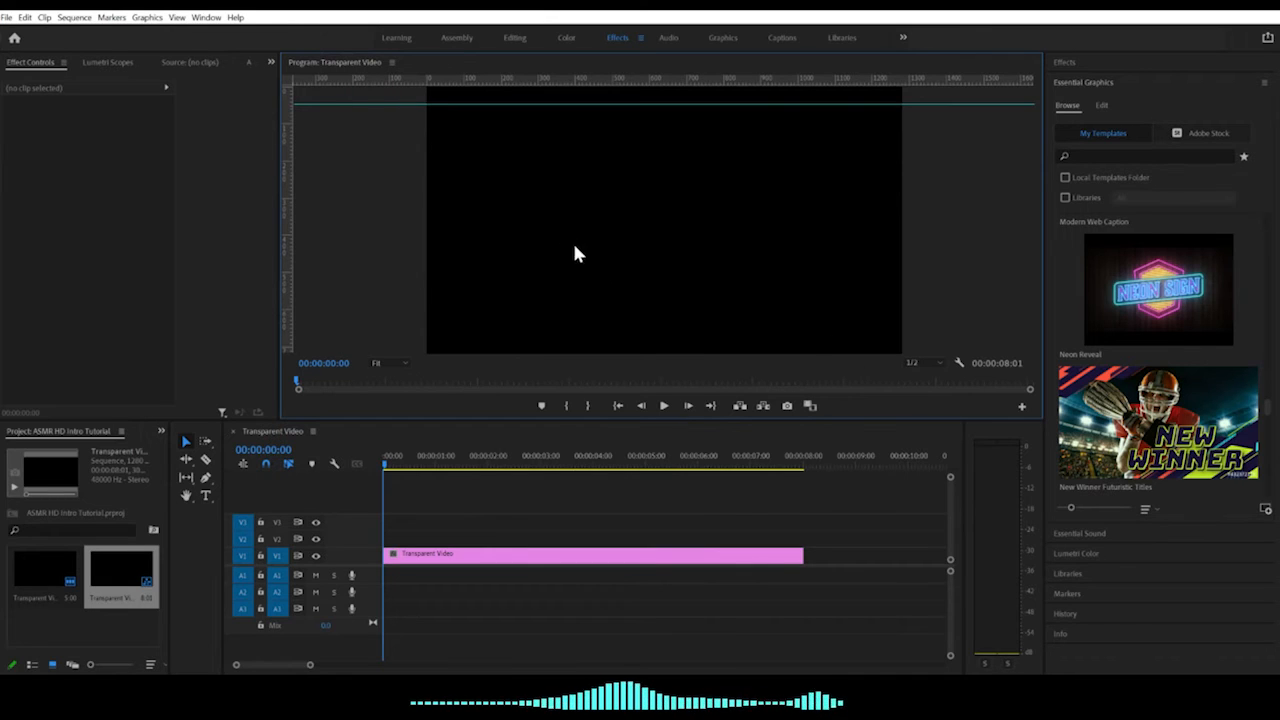
pyautogui.moveTo(342, 103); pyautogui.dragTo(346, 77)
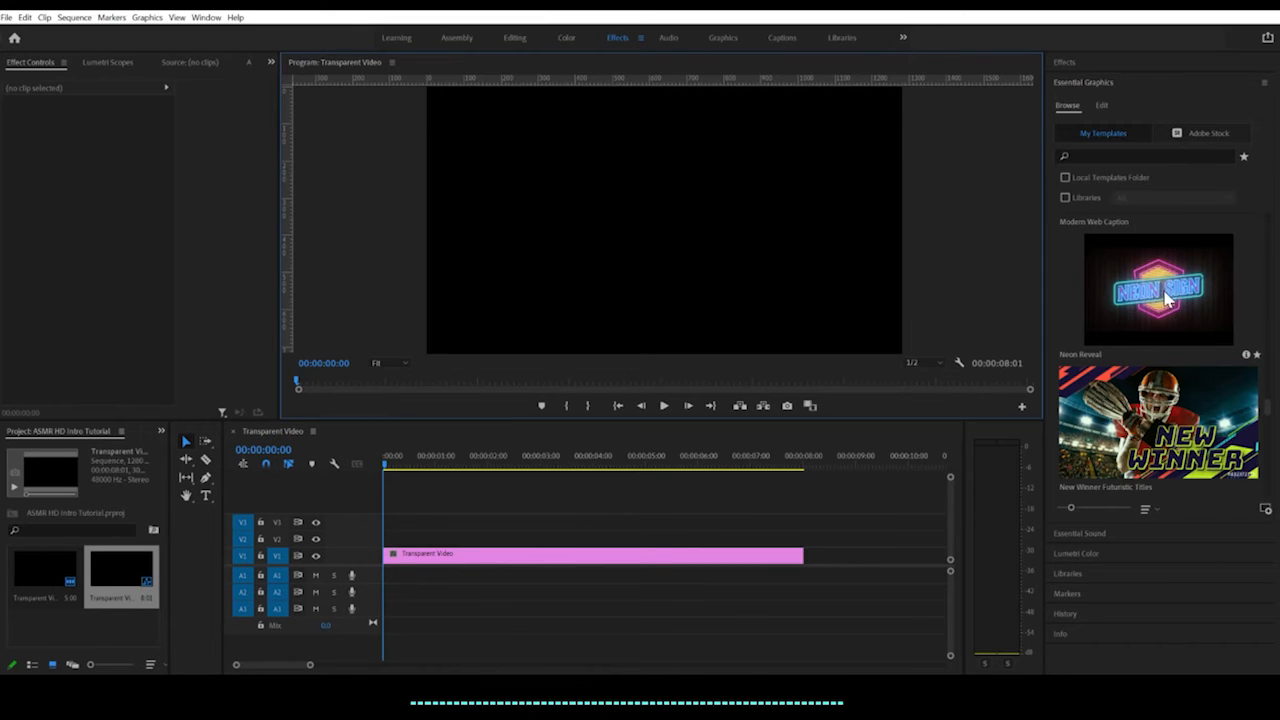
# Place the Neon Reveal template on track V2 at the sequence start and extend the transparent video clip to match its end.
pyautogui.click(1111, 294)
pyautogui.moveTo(1111, 294); pyautogui.dragTo(395, 540)
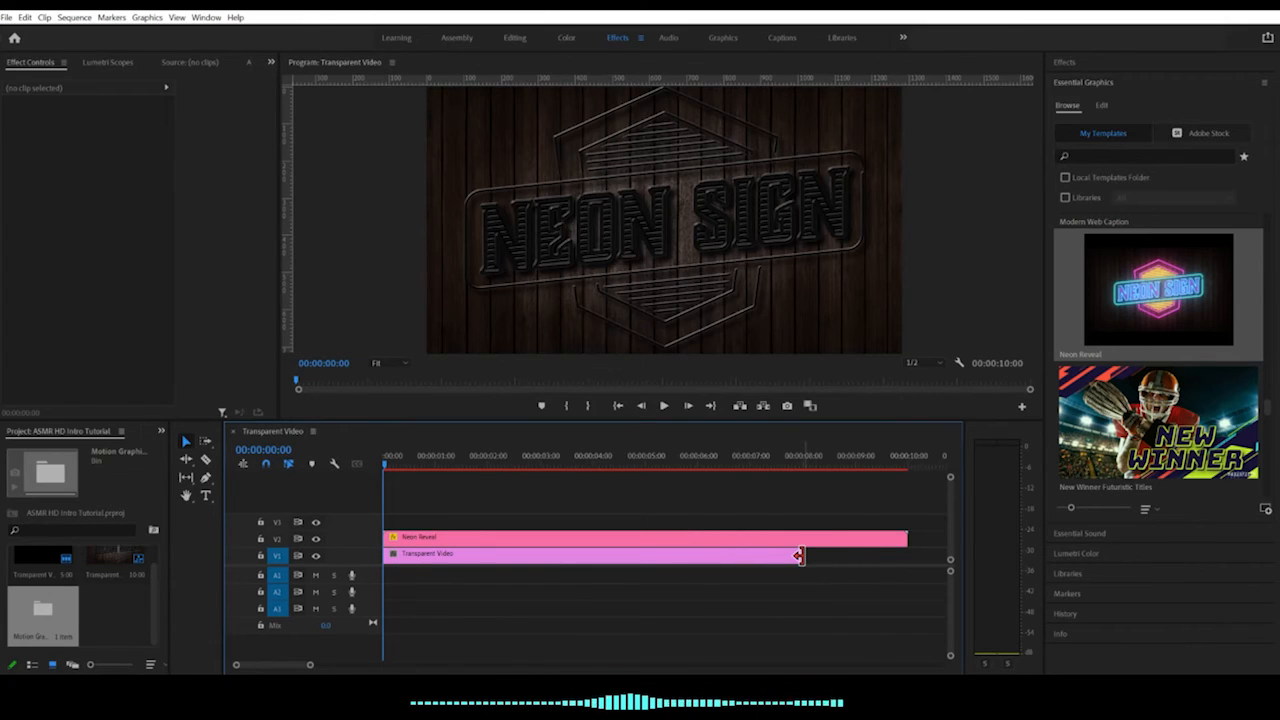
pyautogui.moveTo(799, 556); pyautogui.dragTo(907, 555)
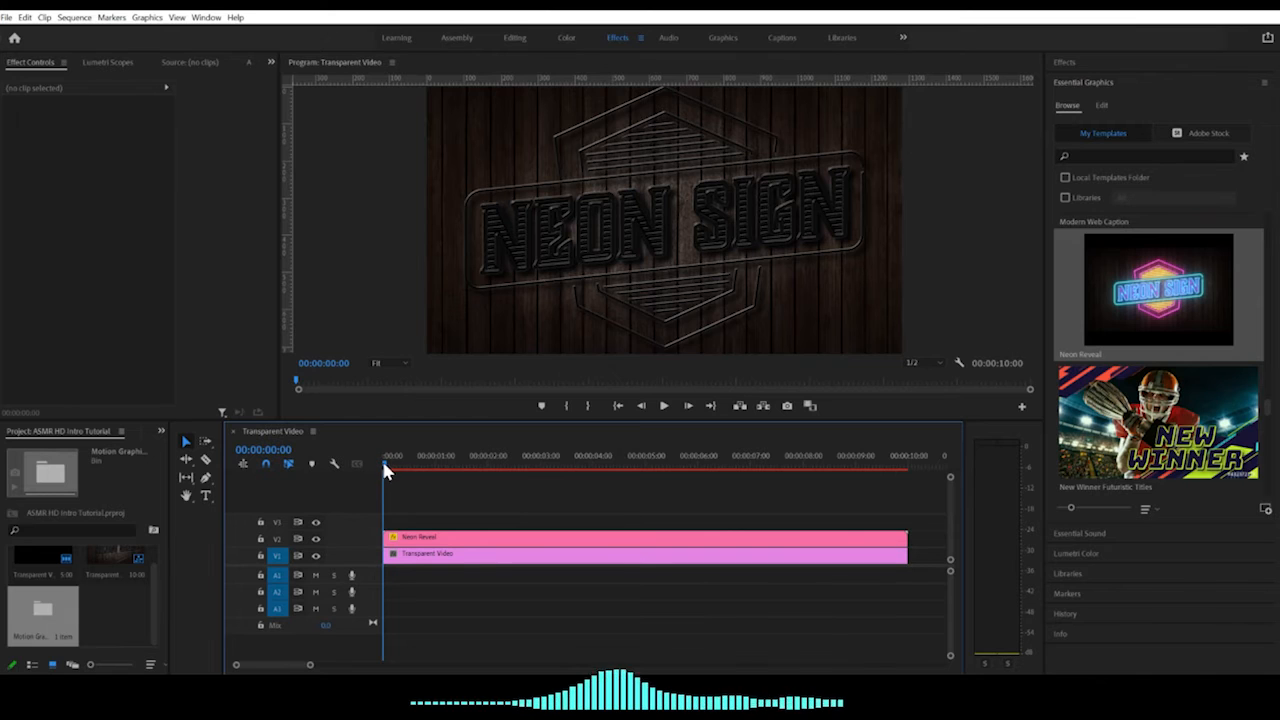
pyautogui.moveTo(385, 466)
pyautogui.mouseDown()
pyautogui.moveTo(900, 463)
pyautogui.moveTo(410, 490)
pyautogui.moveTo(371, 479)
pyautogui.mouseUp()
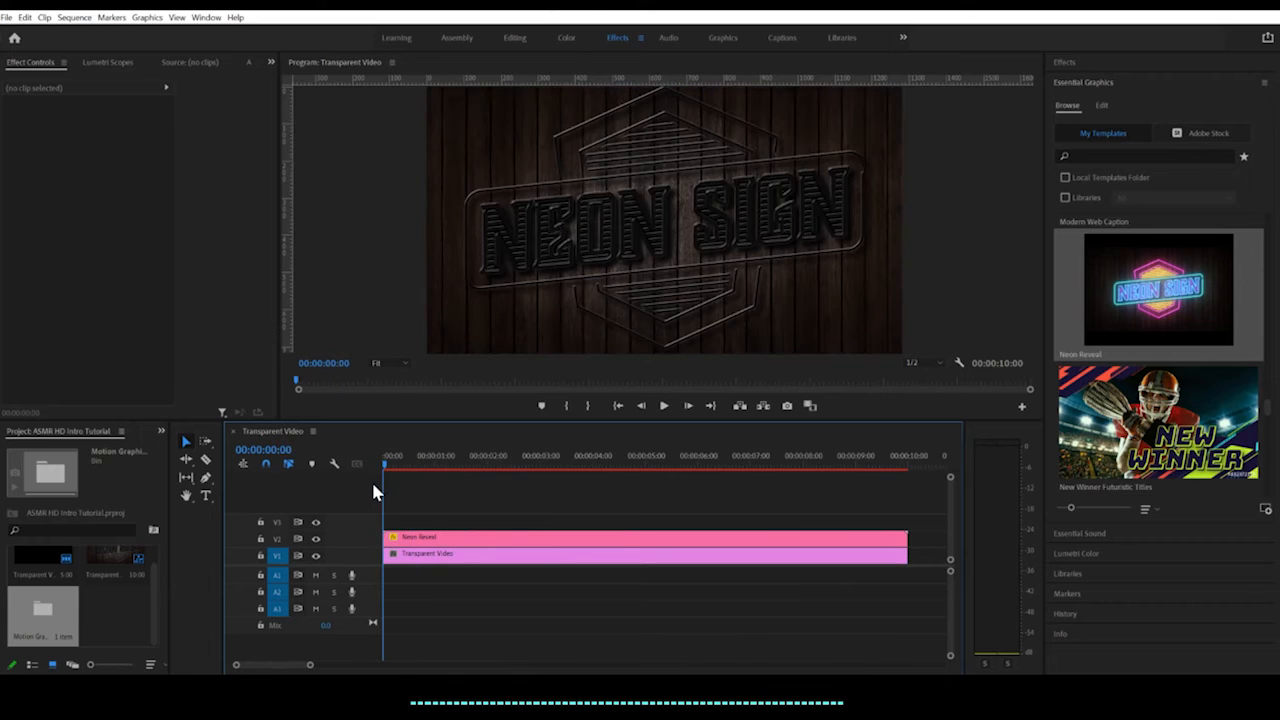
# Change the Neon Reveal clip's title source text to "ASMR Help Desk".
pyautogui.click(620, 539)
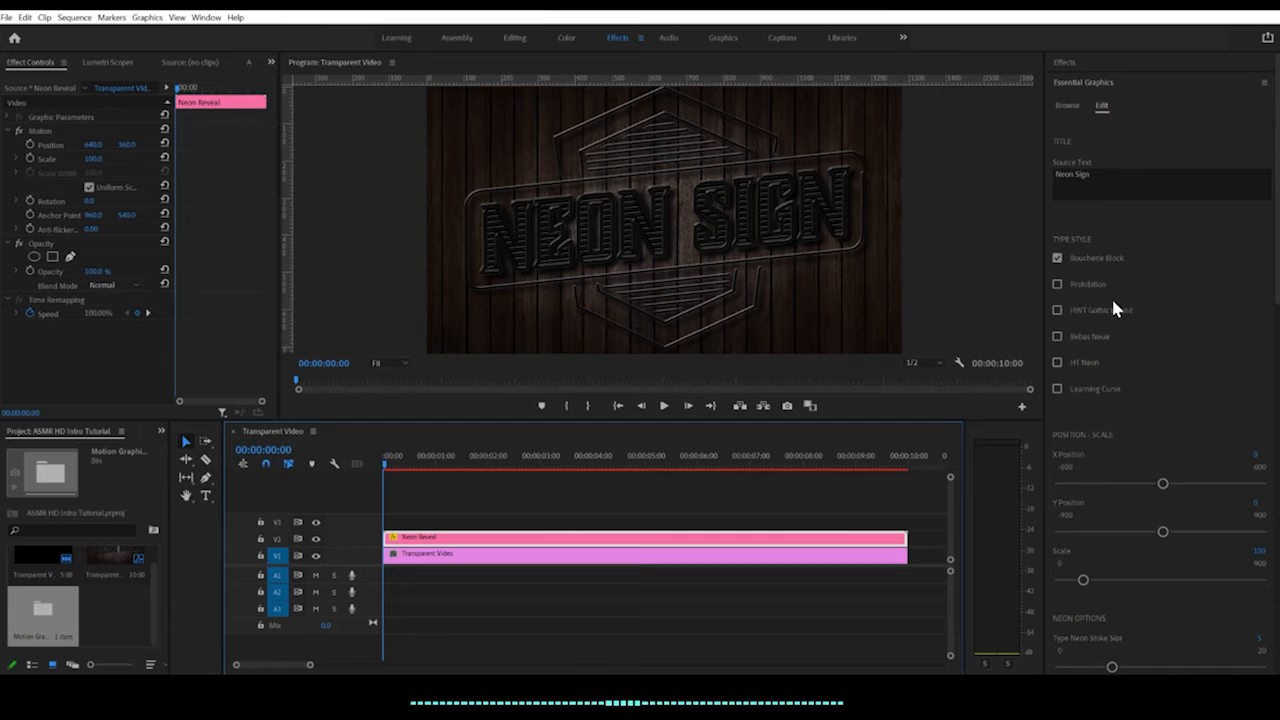
pyautogui.click(1097, 177)
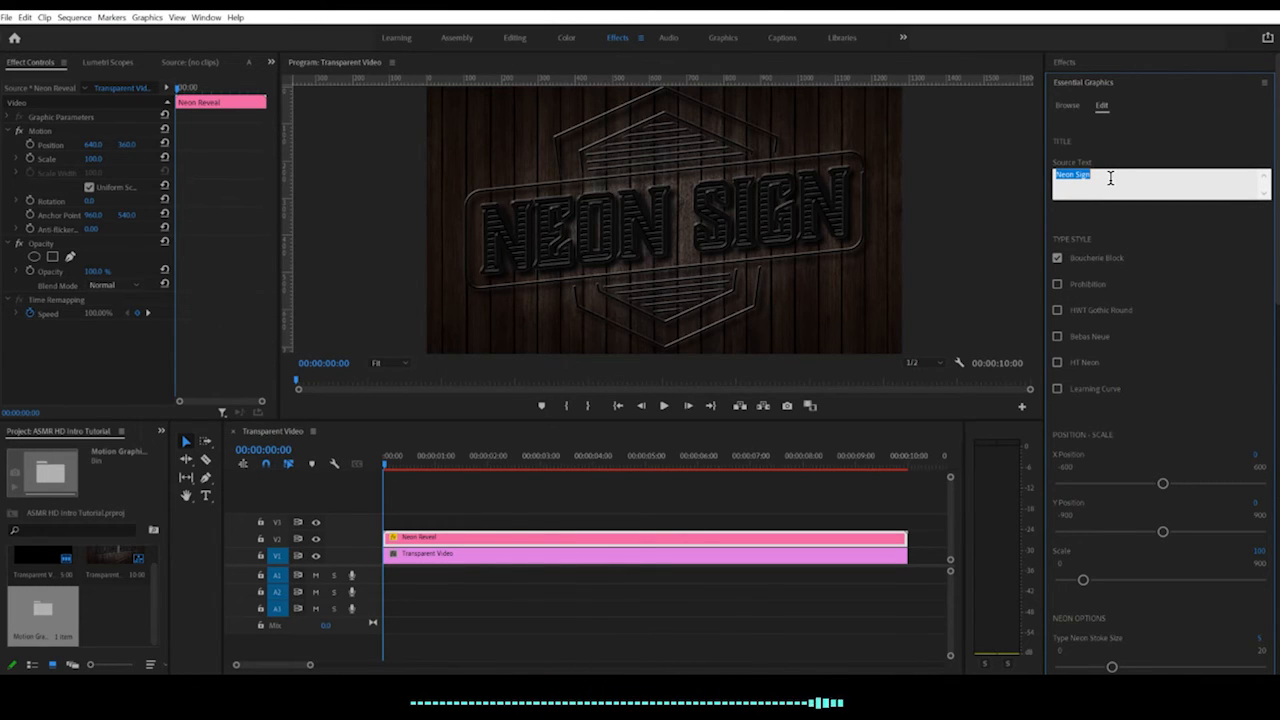
pyautogui.write('ASMR Help Desk')
pyautogui.click(1166, 144)
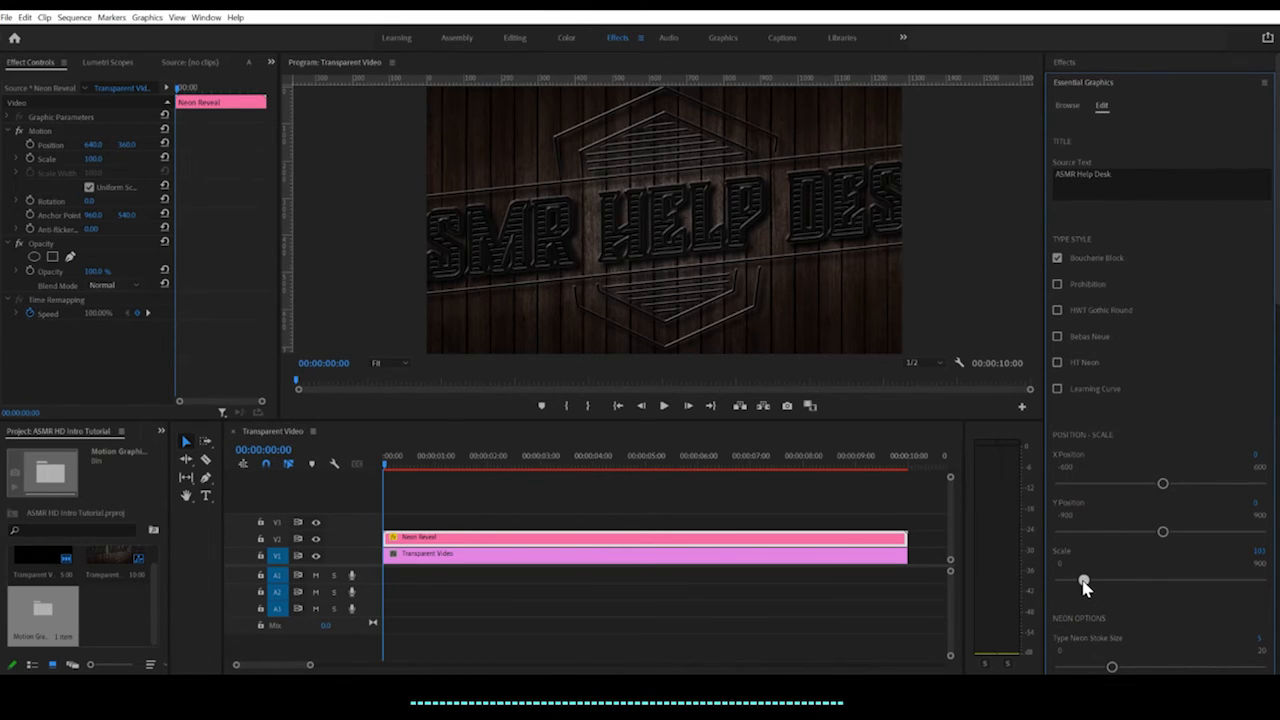
# Set the Neon Reveal clip's Motion scale to 70 so the whole title fits in the frame.
pyautogui.moveTo(1083, 581); pyautogui.dragTo(1081, 582)
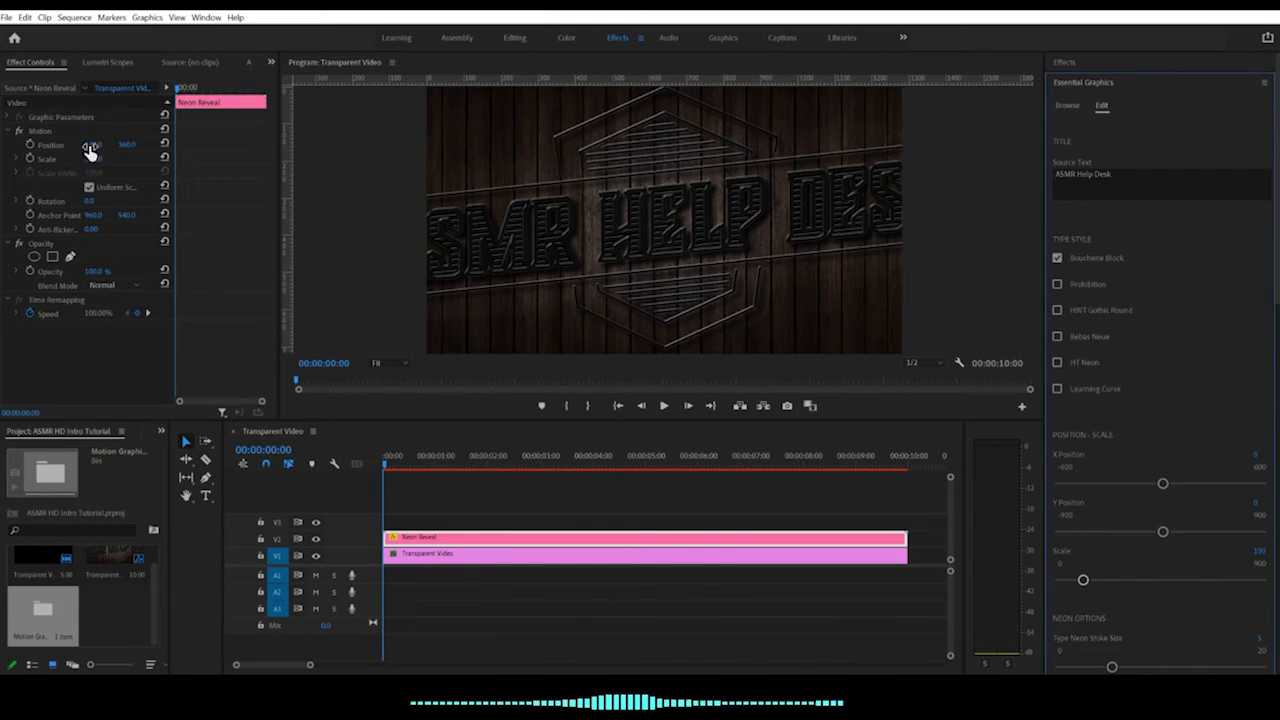
pyautogui.moveTo(93, 159); pyautogui.dragTo(61, 159)
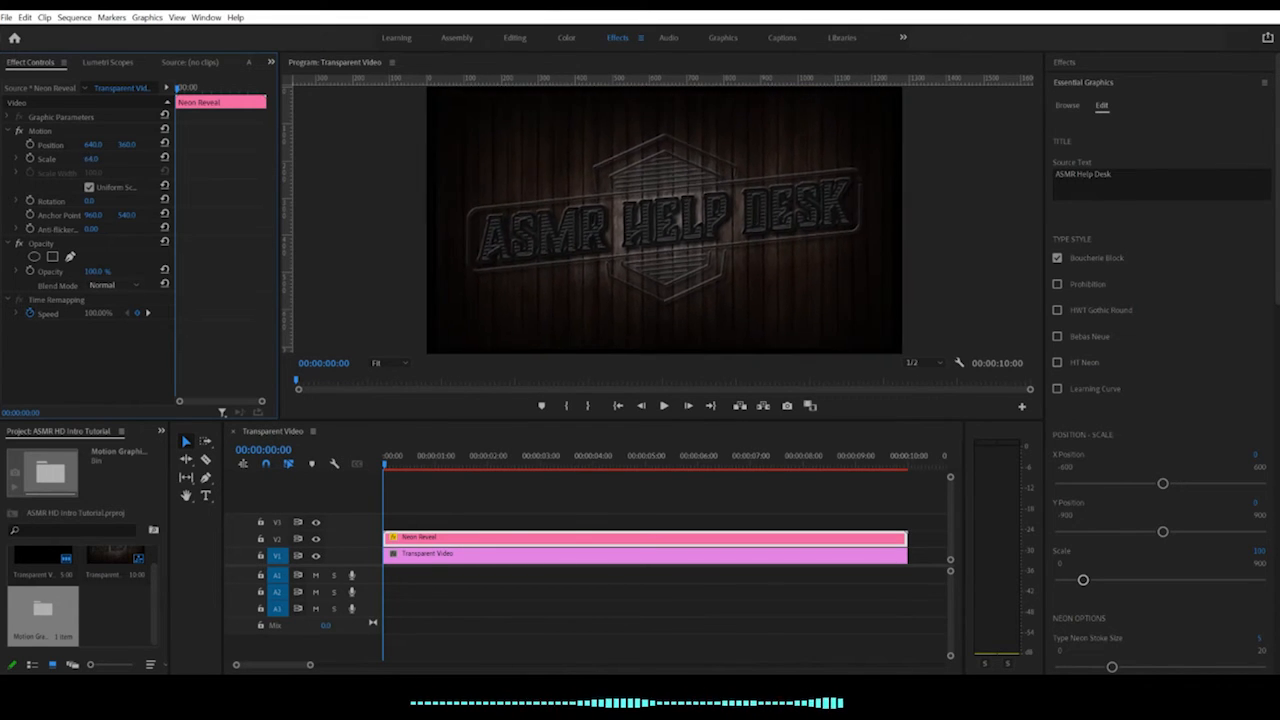
pyautogui.click(93, 161)
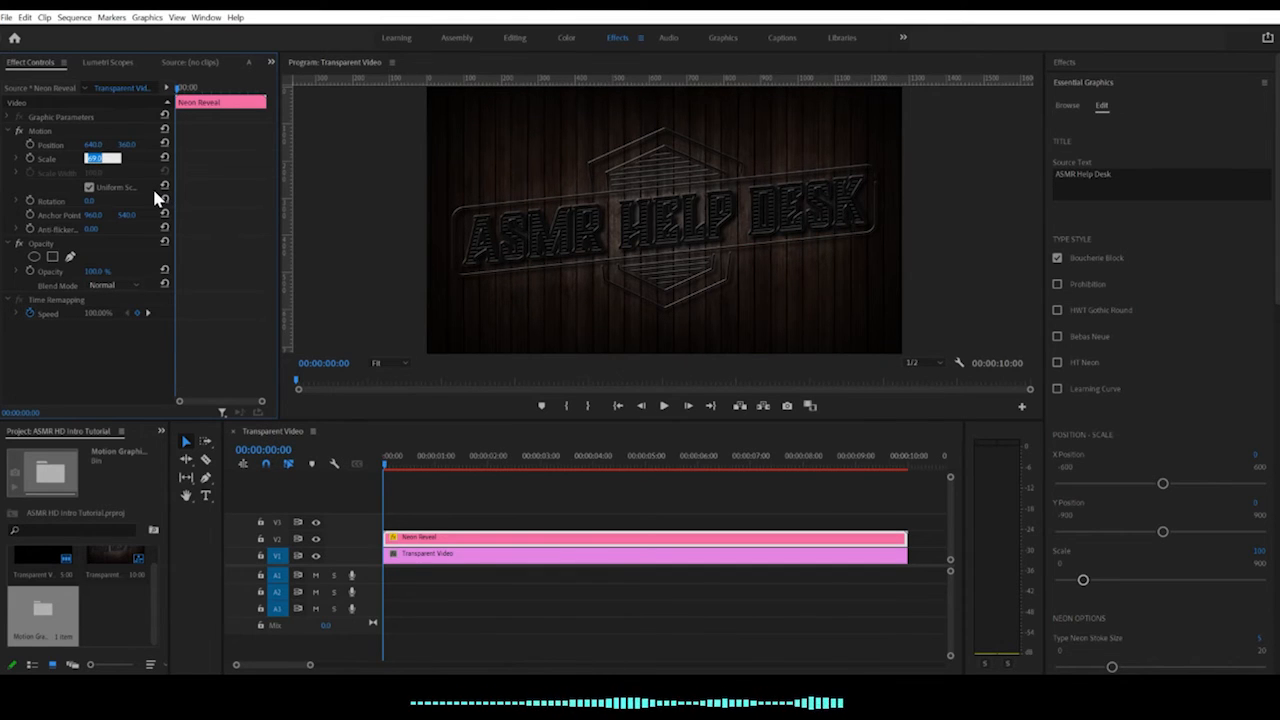
pyautogui.write('70')
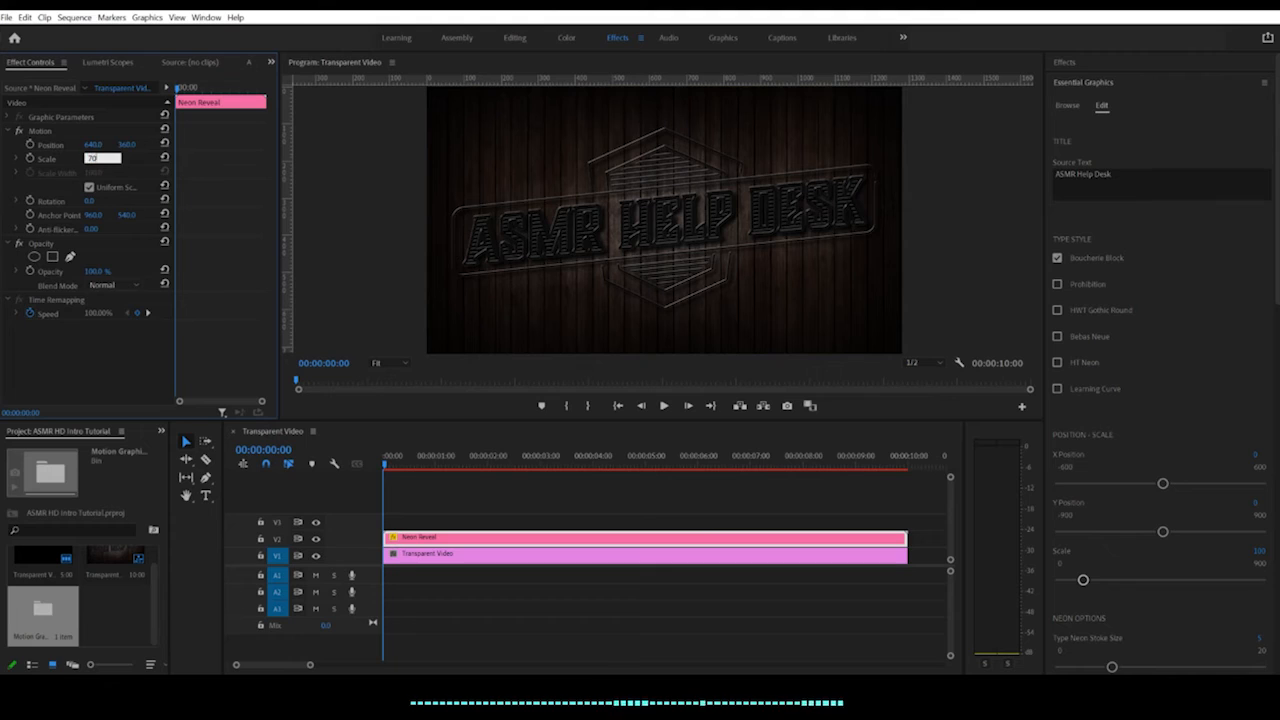
pyautogui.press('Return')
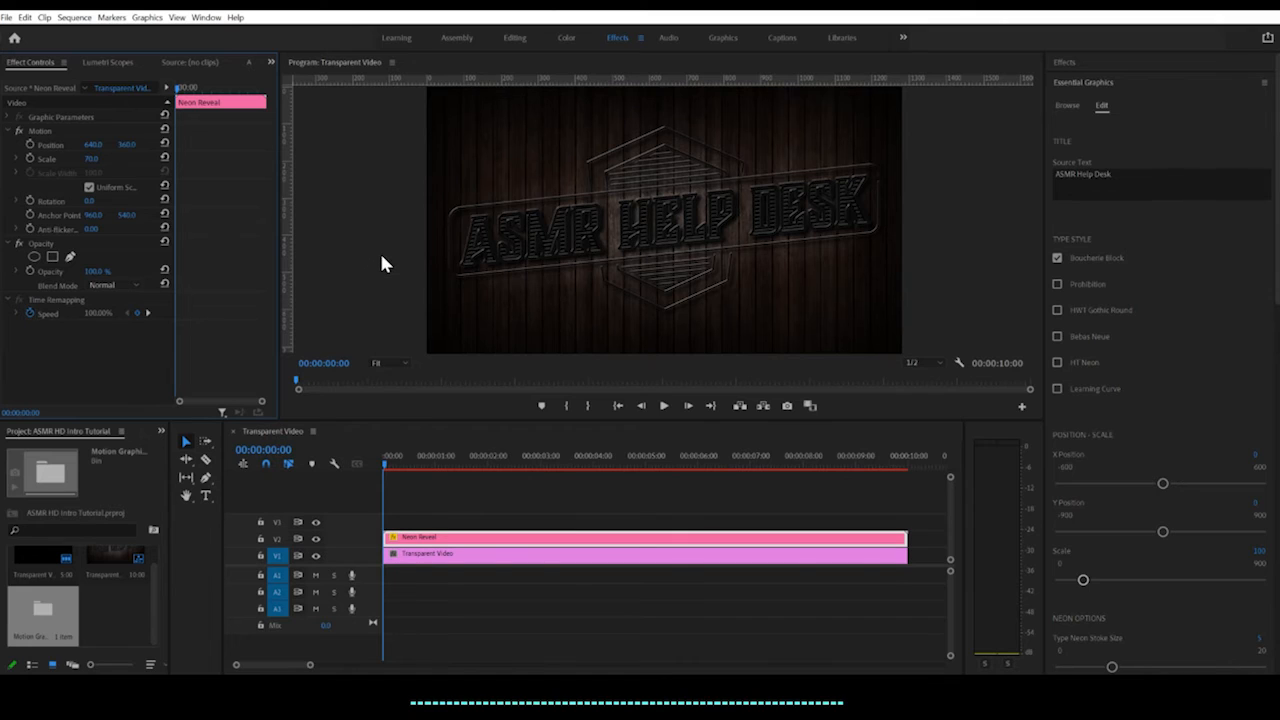
# Try the template's other type styles on the title and settle on Bebas Neue.
pyautogui.scroll(-2, 1227, 301)
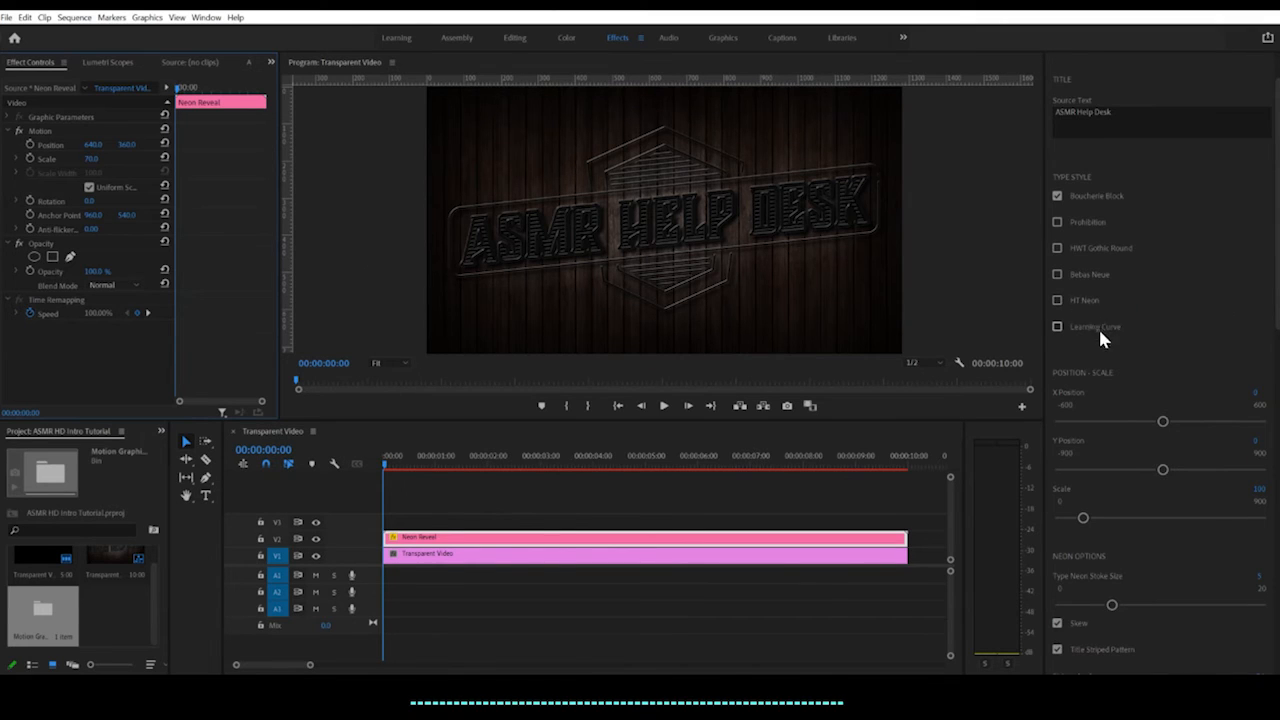
pyautogui.click(1058, 200)
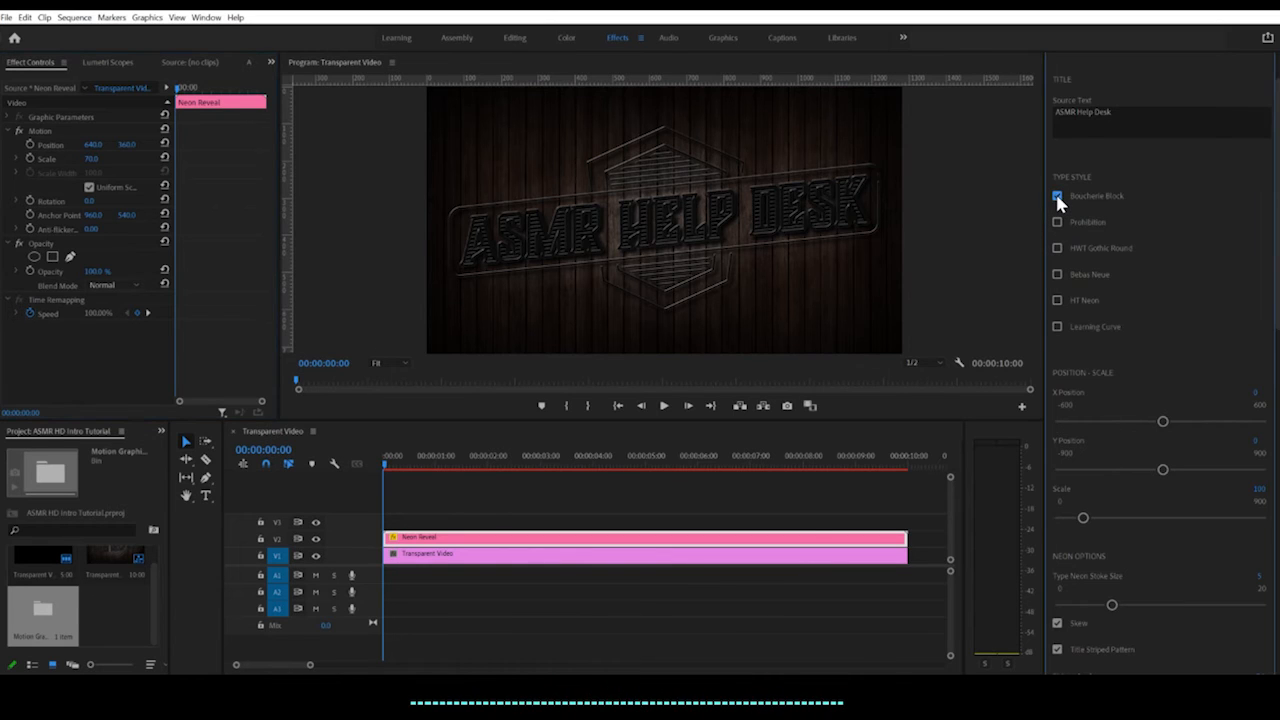
pyautogui.click(1057, 221)
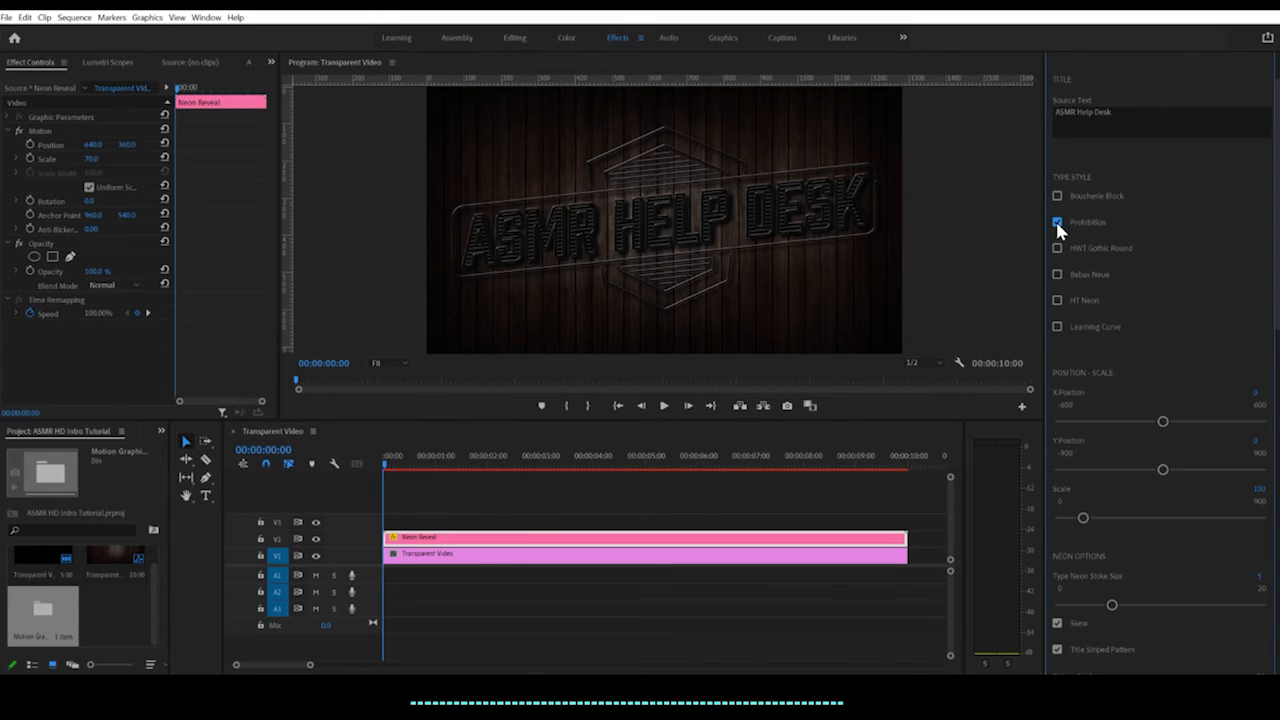
pyautogui.click(1057, 222)
pyautogui.click(1057, 248)
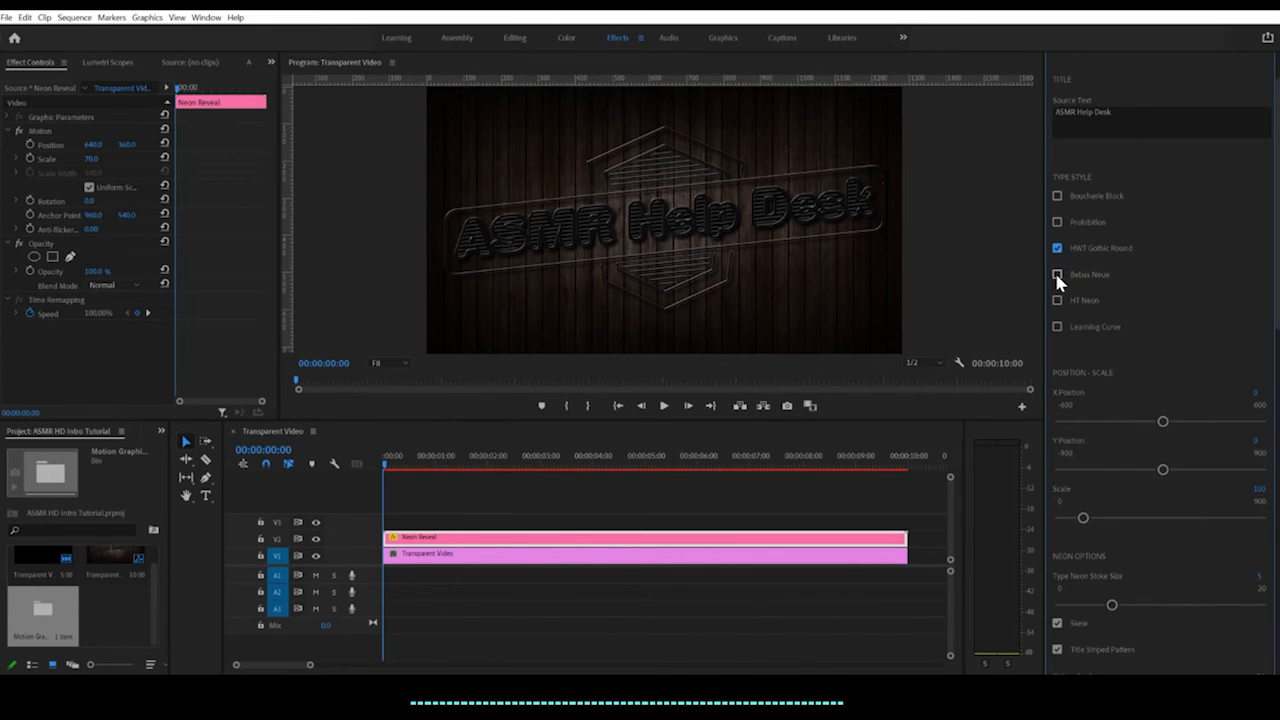
pyautogui.click(1057, 275)
pyautogui.click(1057, 275)
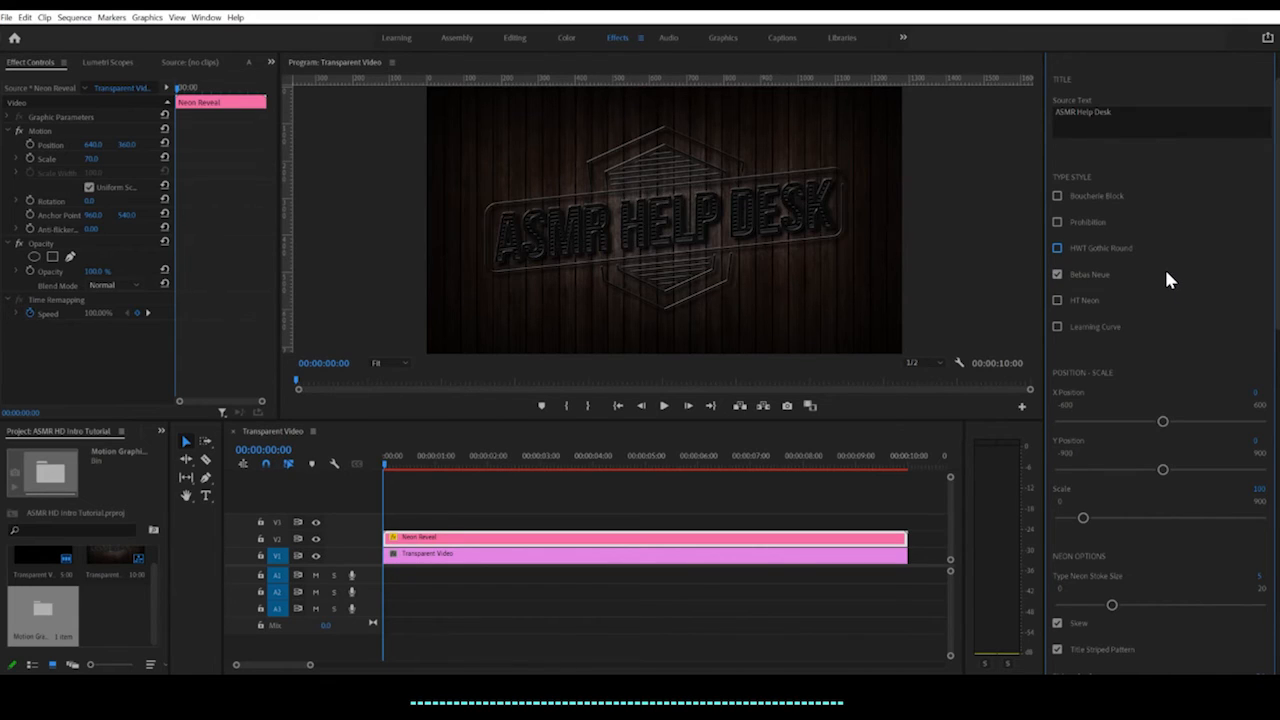
pyautogui.click(1057, 300)
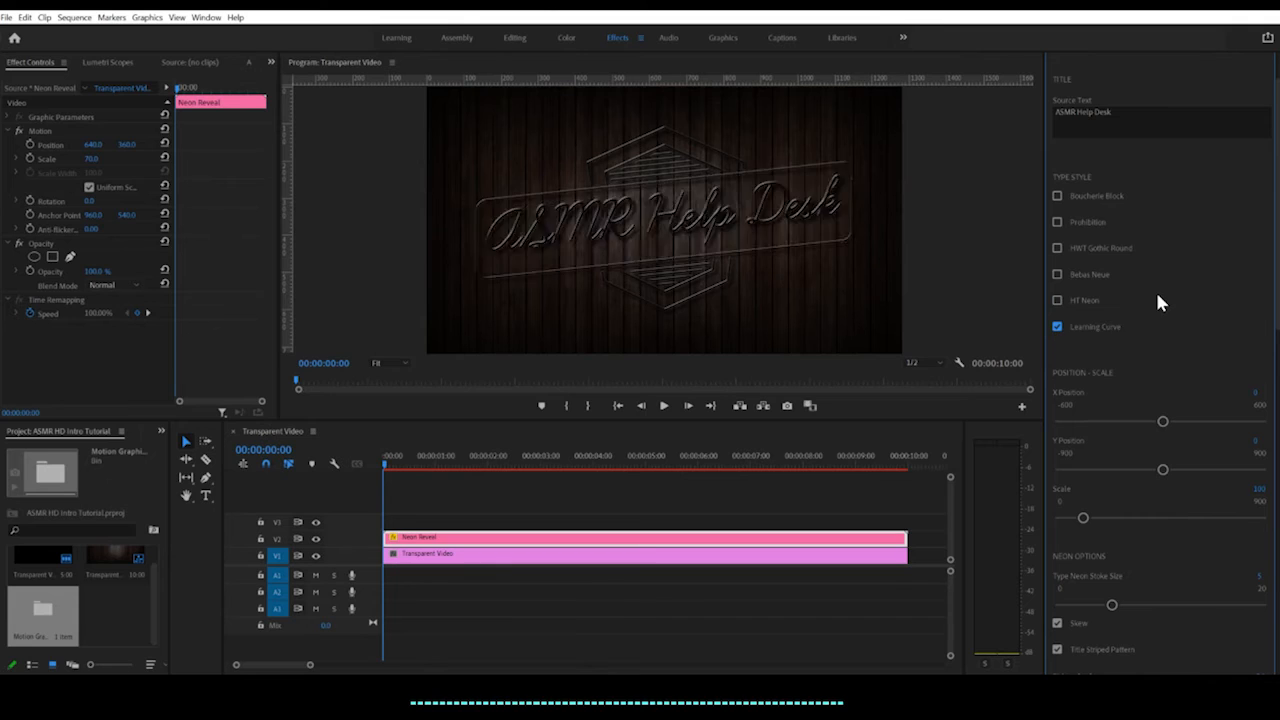
pyautogui.click(1058, 274)
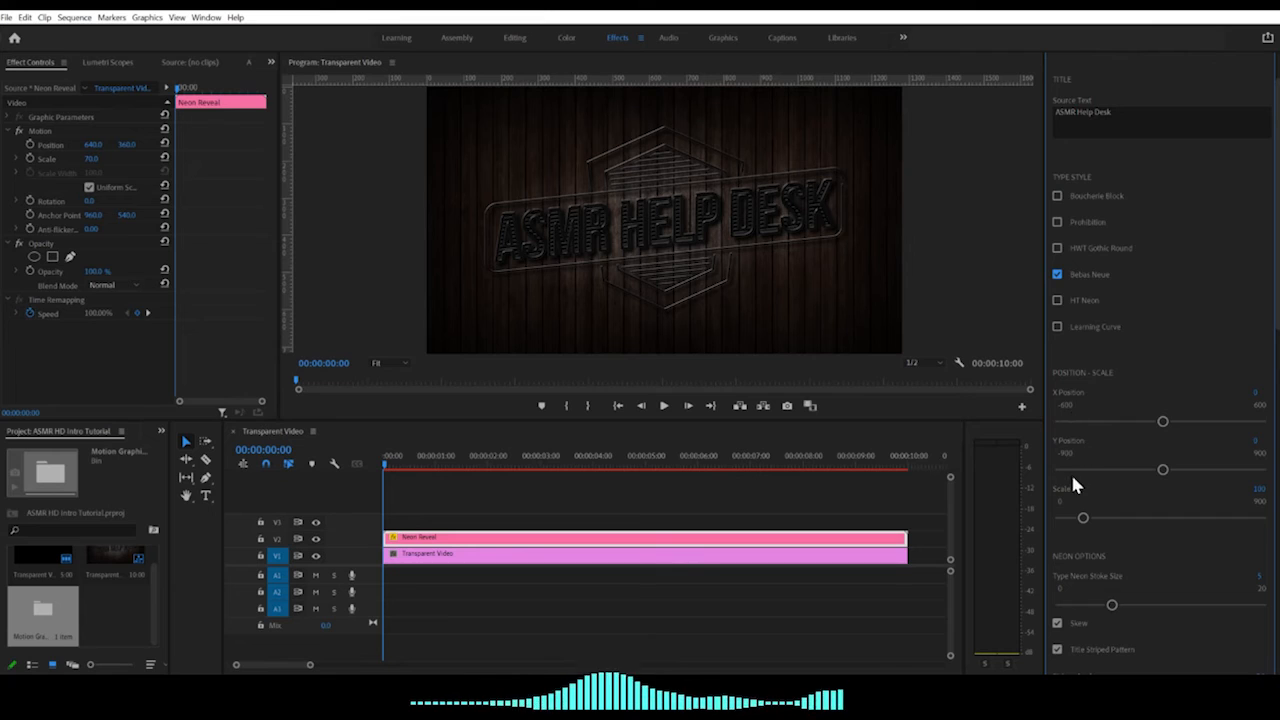
# Try a much larger title with the template's Scale setting and restore it to 100.
pyautogui.scroll(-2, 1080, 446)
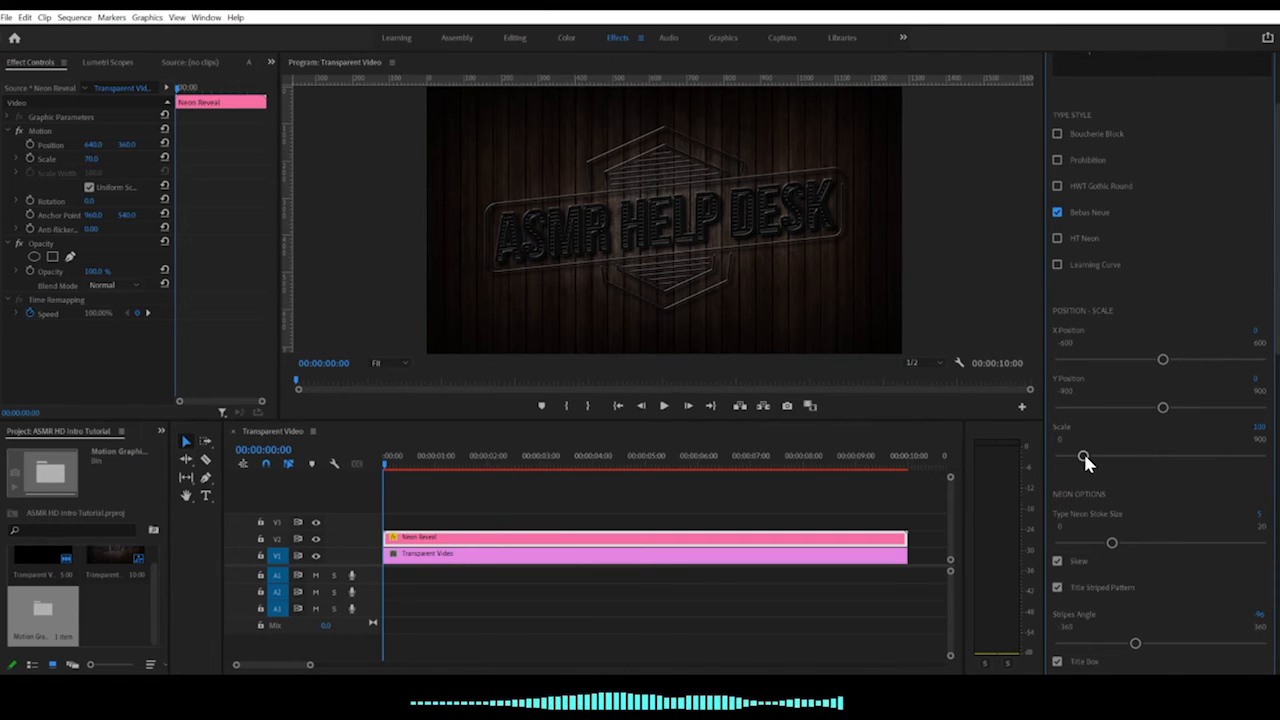
pyautogui.moveTo(1083, 453); pyautogui.dragTo(1146, 458)
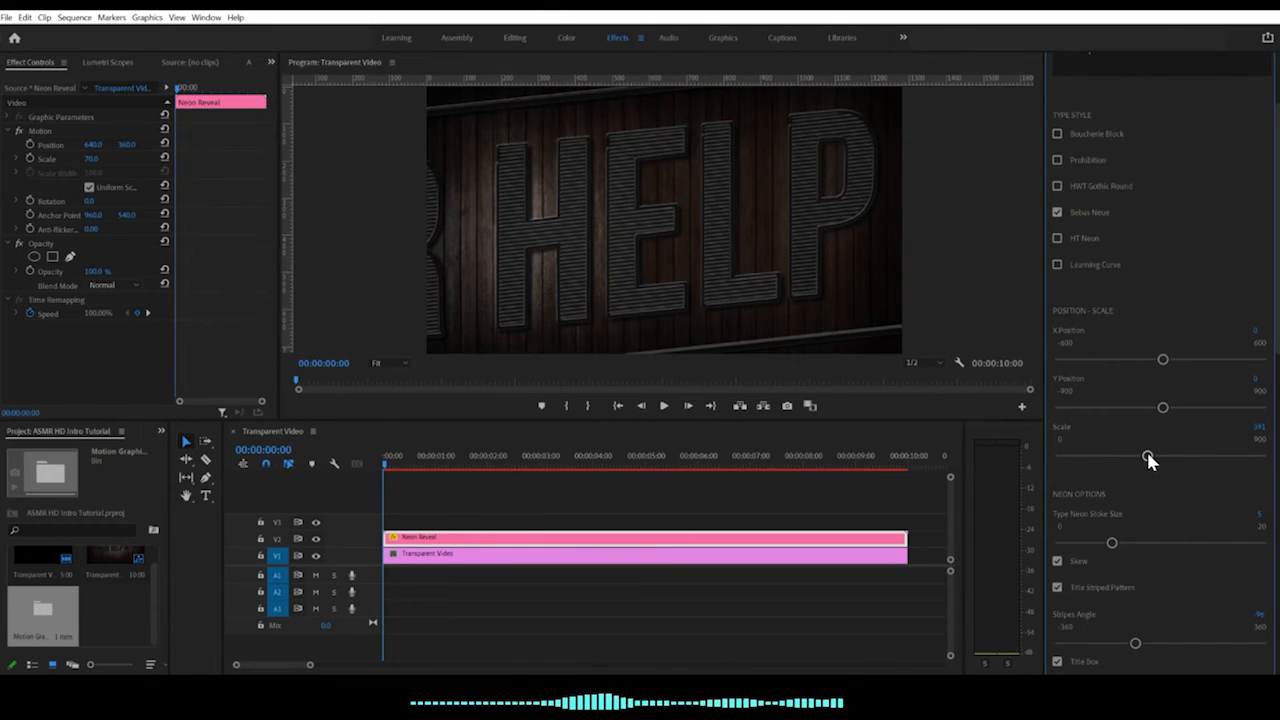
pyautogui.click(1260, 427)
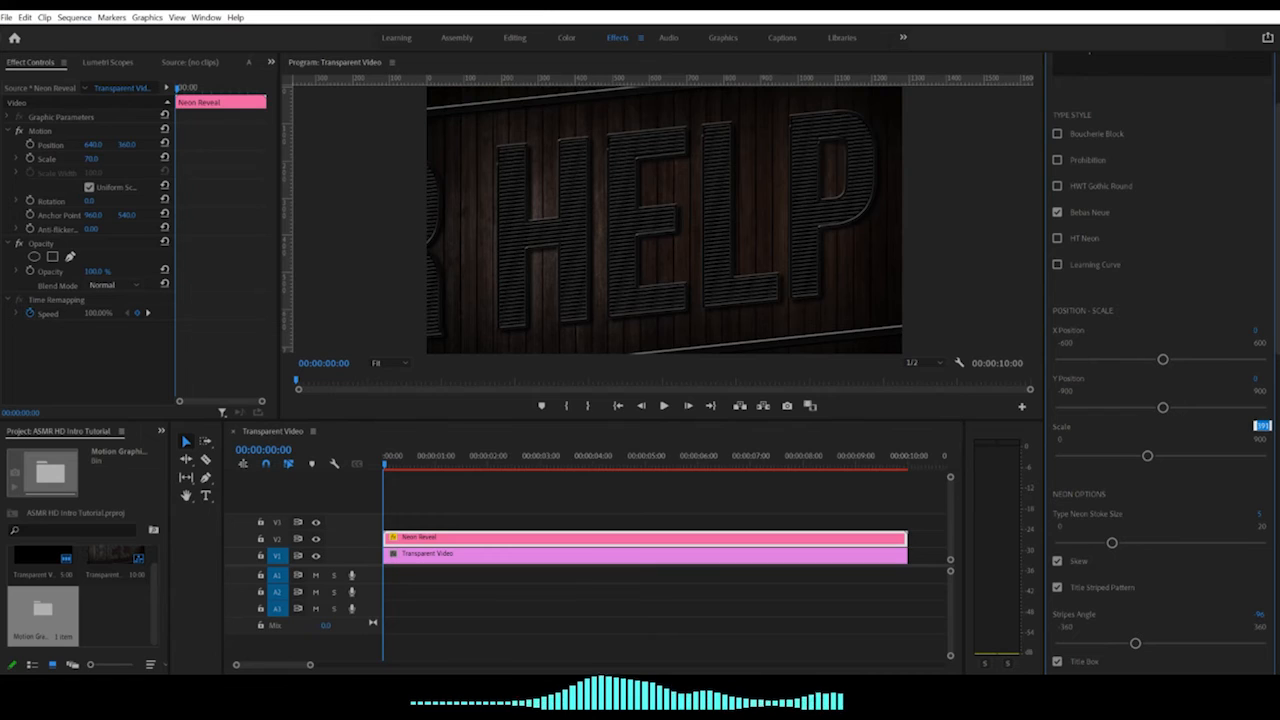
pyautogui.write('100')
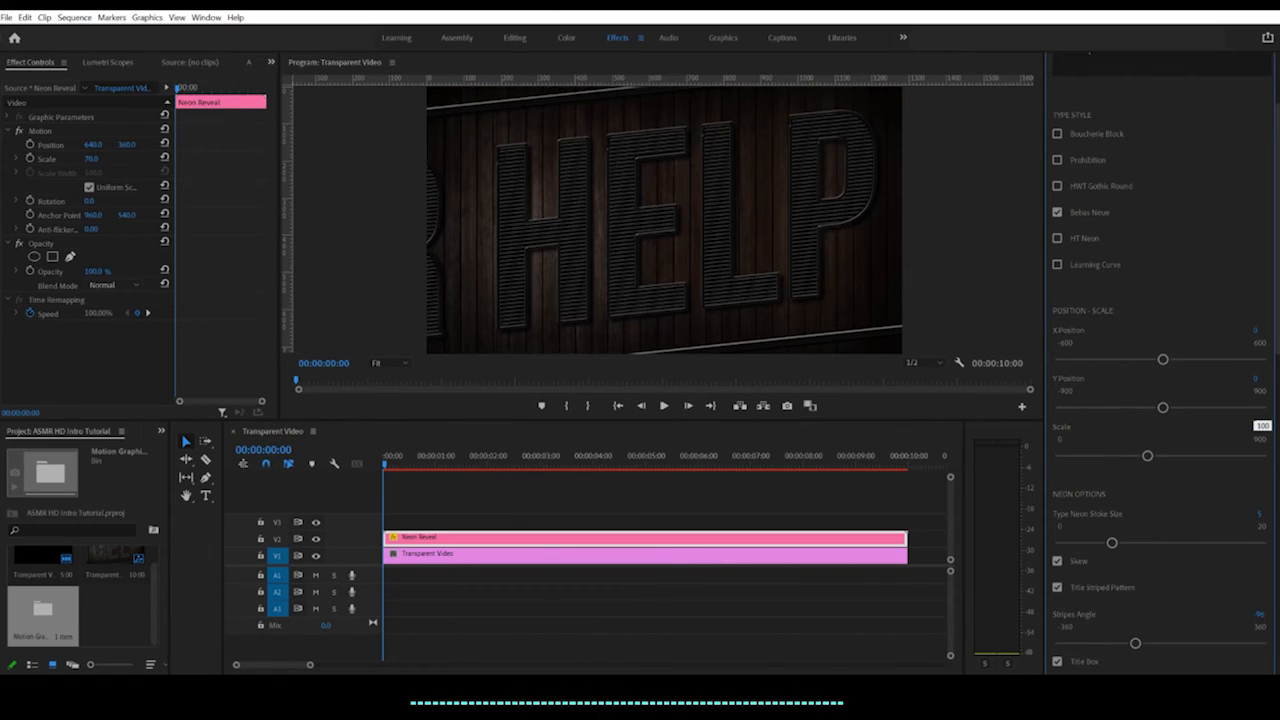
pyautogui.press('Return')
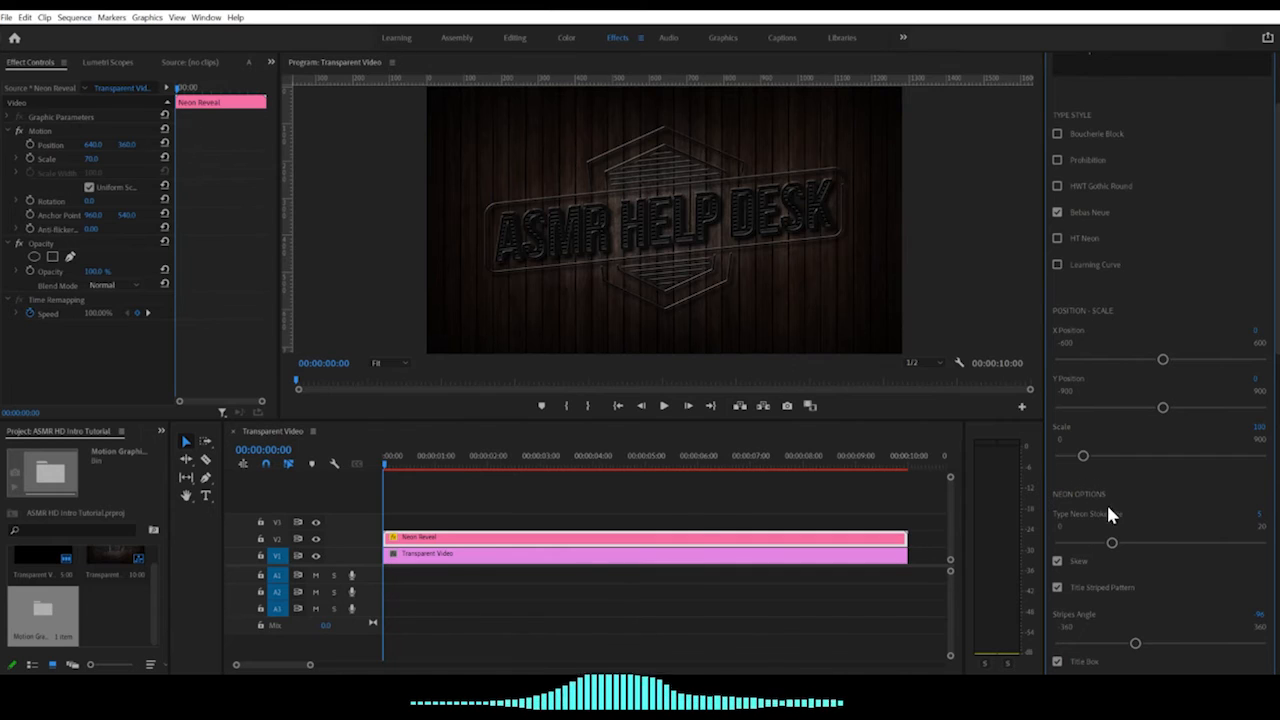
# Try different neon stroke sizes for the title type and set the size to 7.
pyautogui.scroll(-1, 1110, 476)
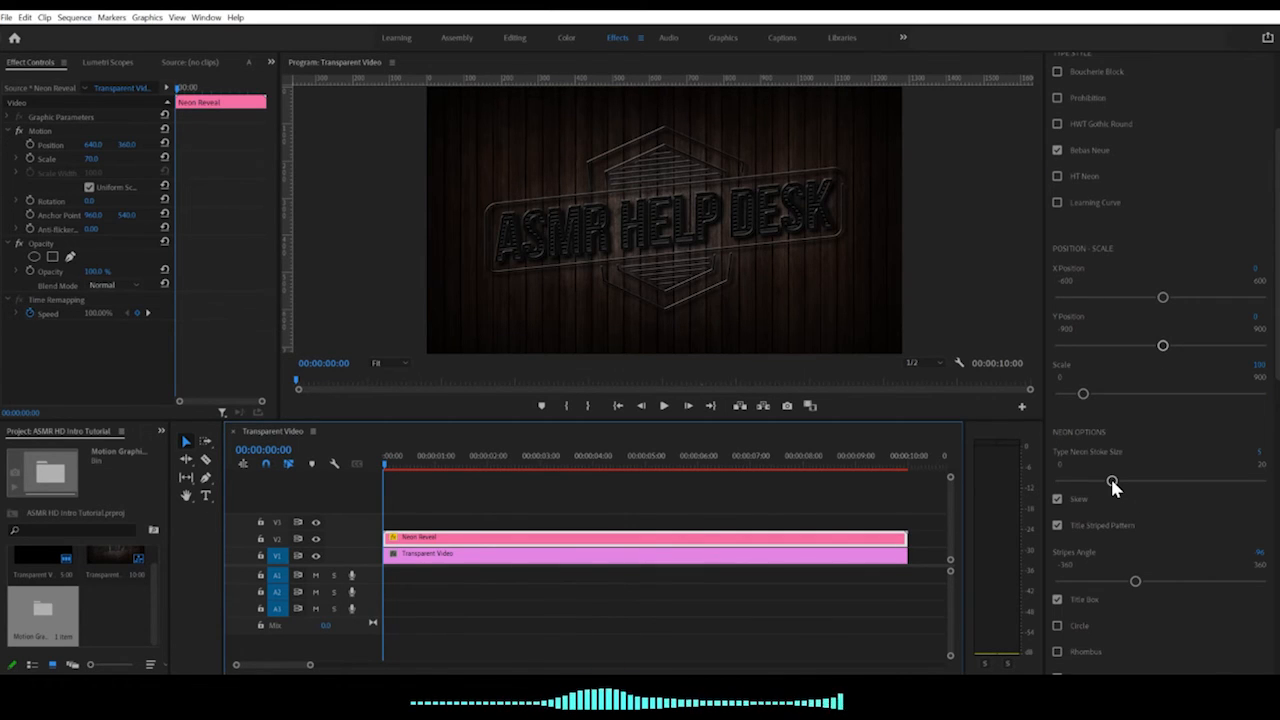
pyautogui.moveTo(1111, 480)
pyautogui.mouseDown()
pyautogui.moveTo(1061, 482)
pyautogui.moveTo(1201, 483)
pyautogui.mouseUp()
pyautogui.click(1060, 480)
pyautogui.click(1059, 479)
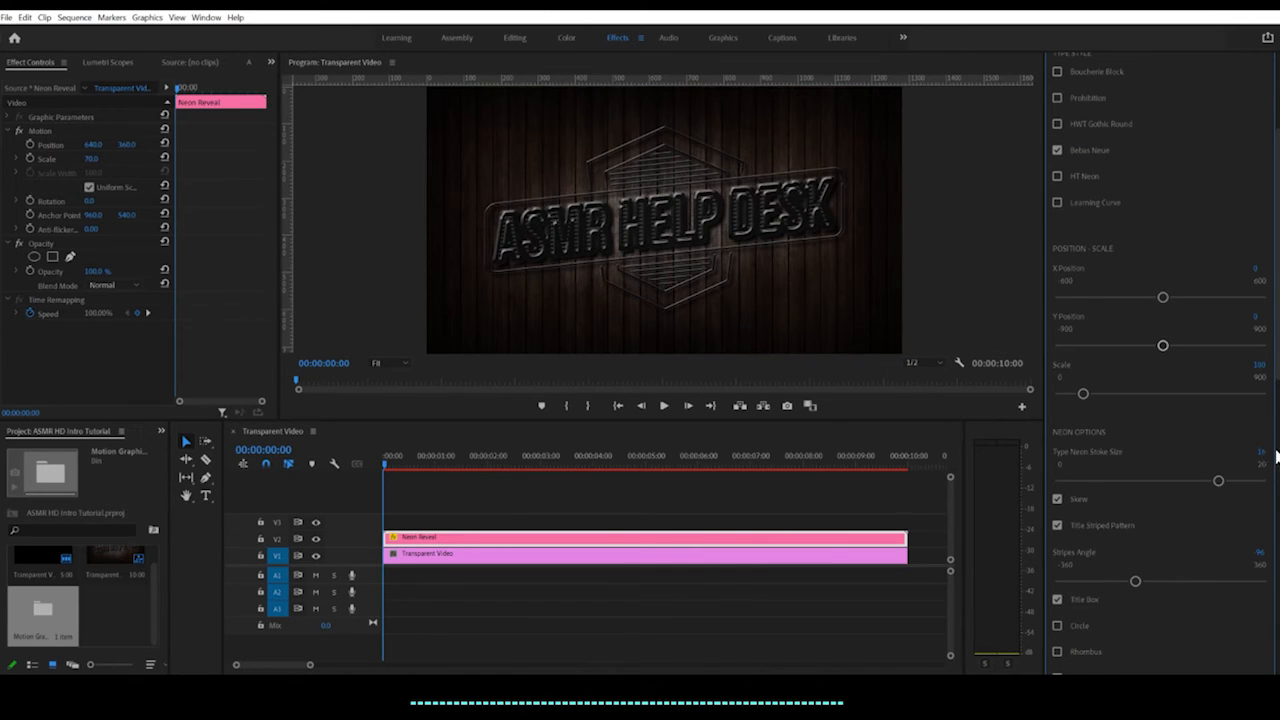
pyautogui.write('7')
pyautogui.press('Return')
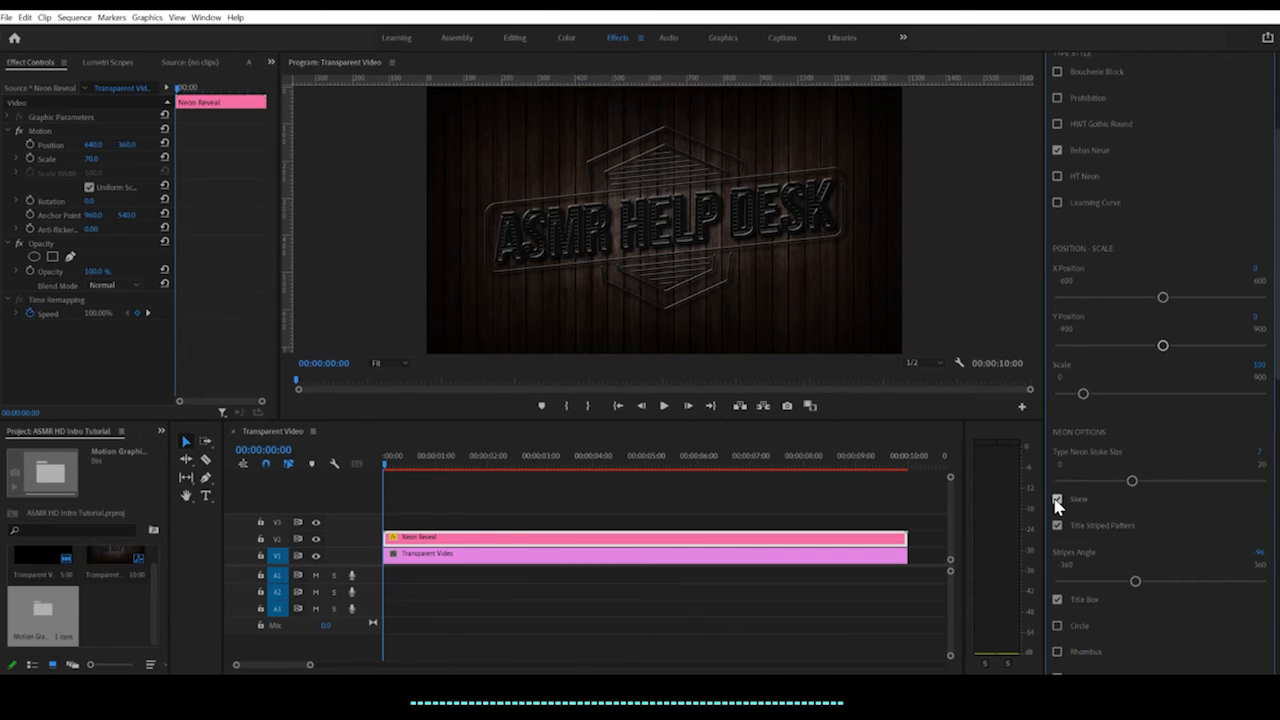
# Preview the title without Title Striped Pattern and without Skew, turning each option back on.
pyautogui.scroll(-2, 1155, 538)
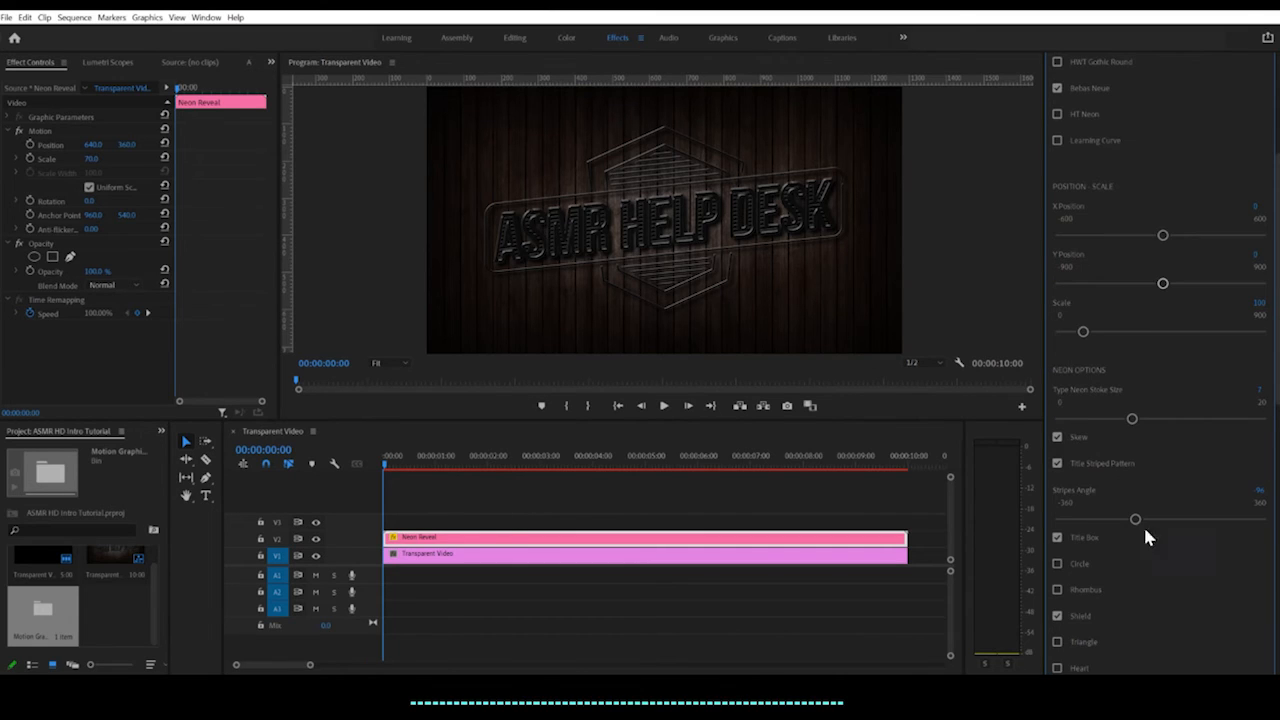
pyautogui.click(1057, 464)
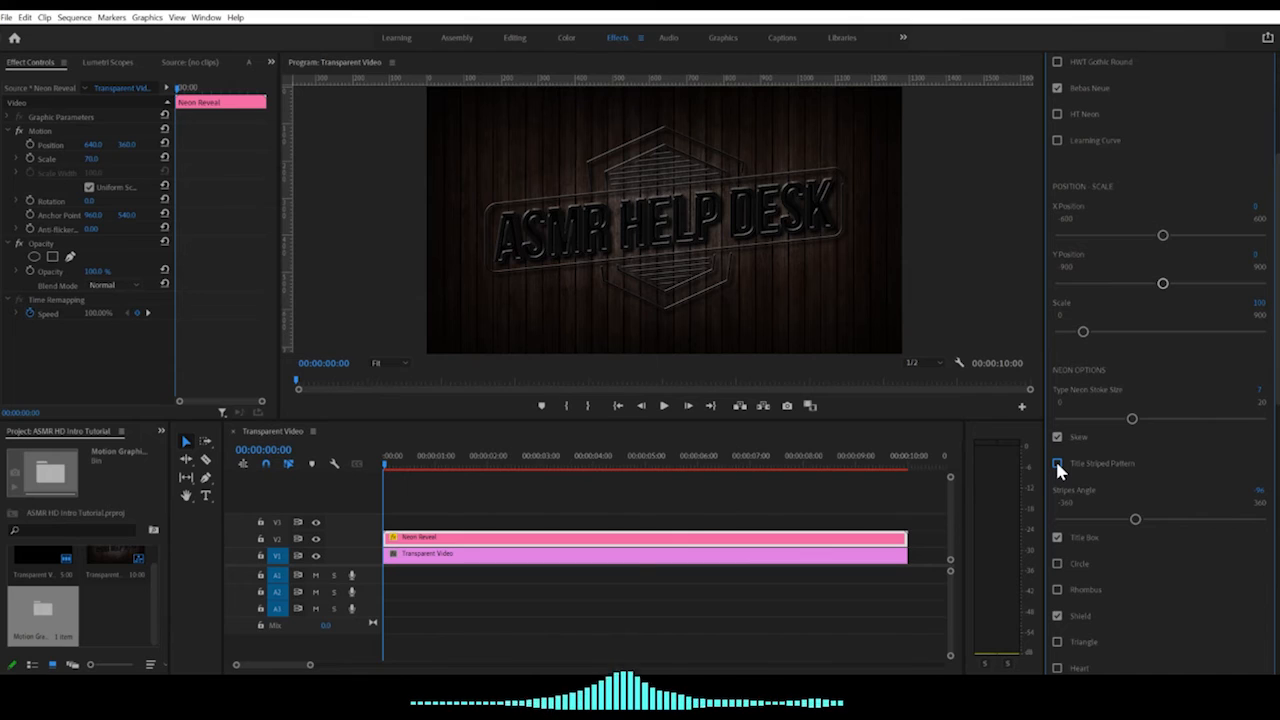
pyautogui.click(1057, 464)
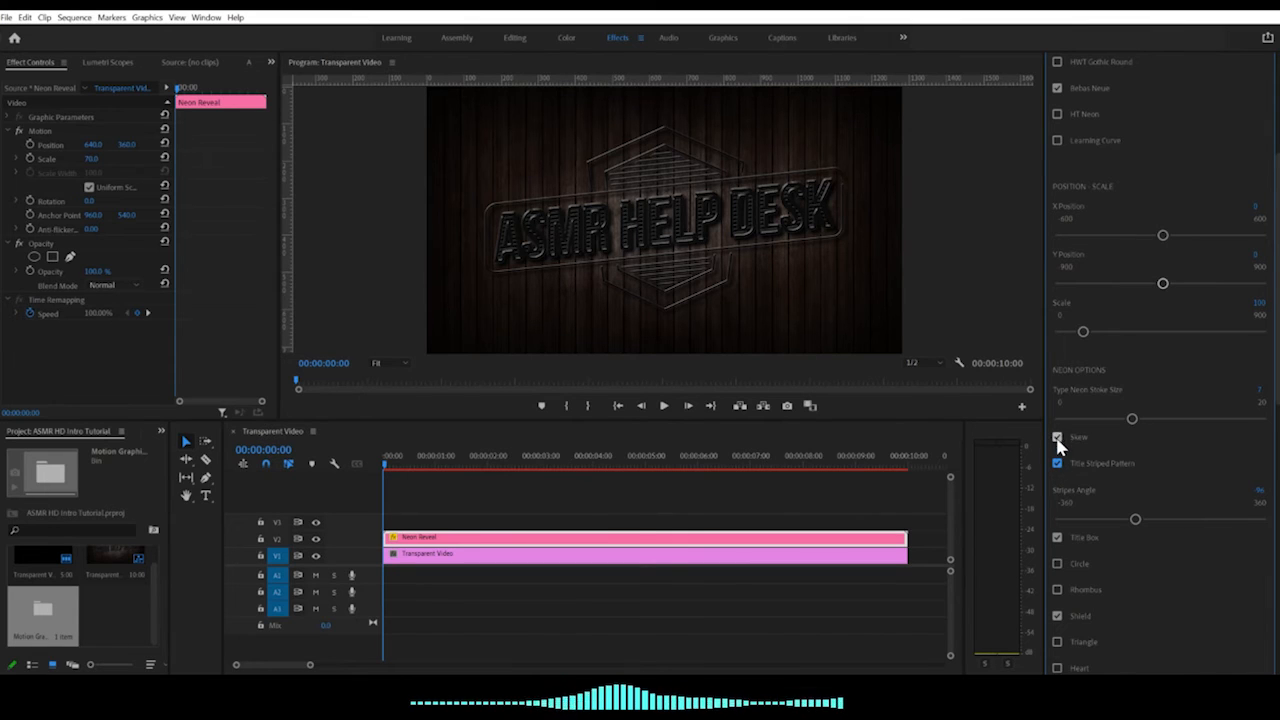
pyautogui.click(1057, 438)
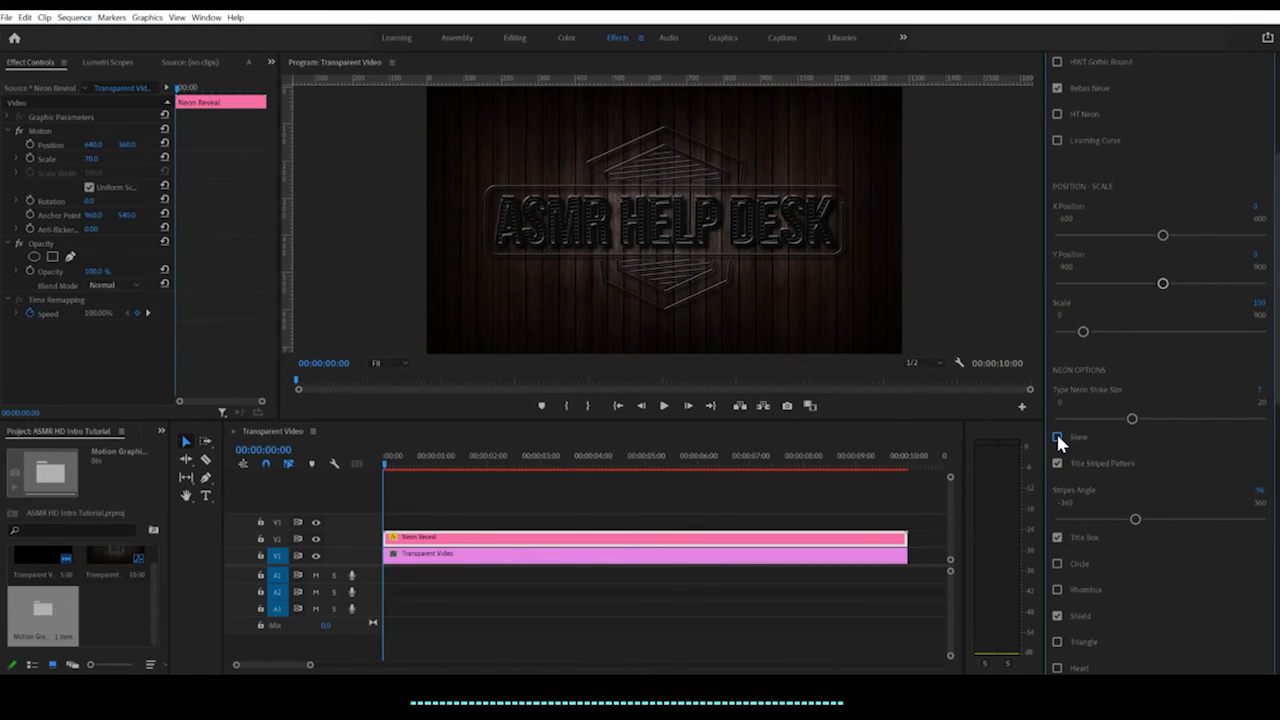
pyautogui.click(1057, 438)
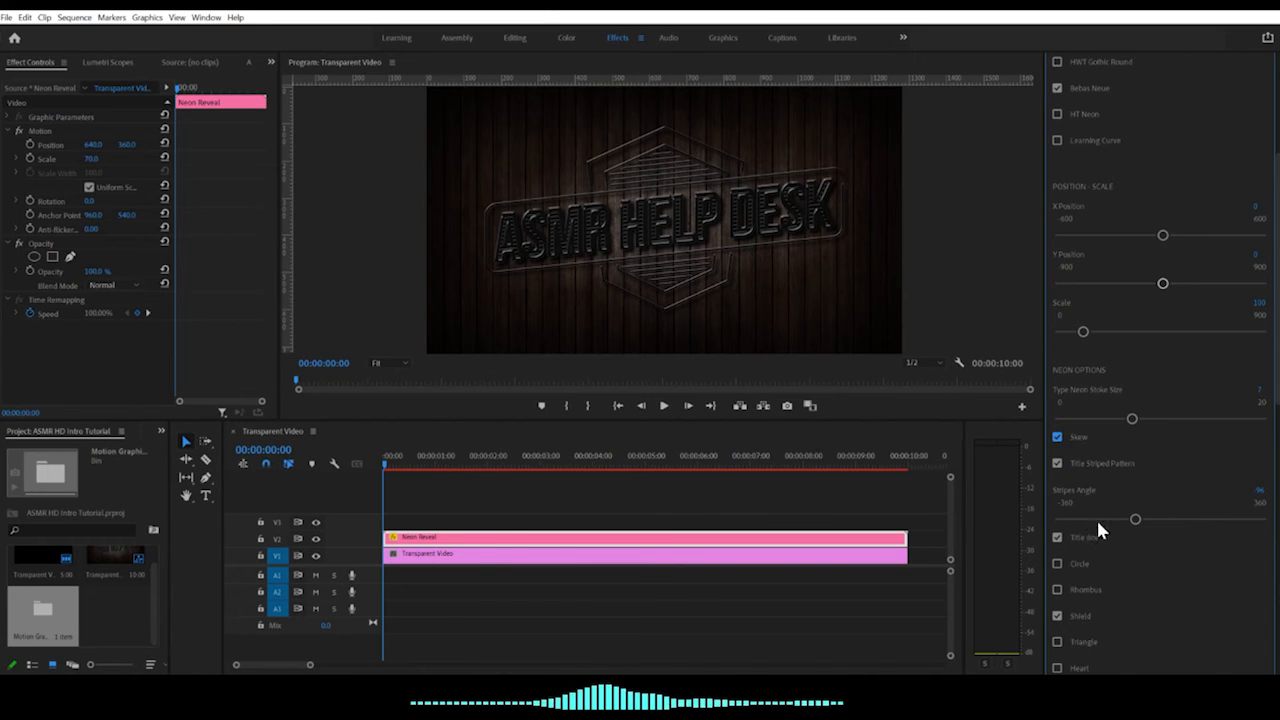
# Turn off the Title Box and replace the Shield badge with the Circle and Rays shapes.
pyautogui.scroll(-1, 1097, 516)
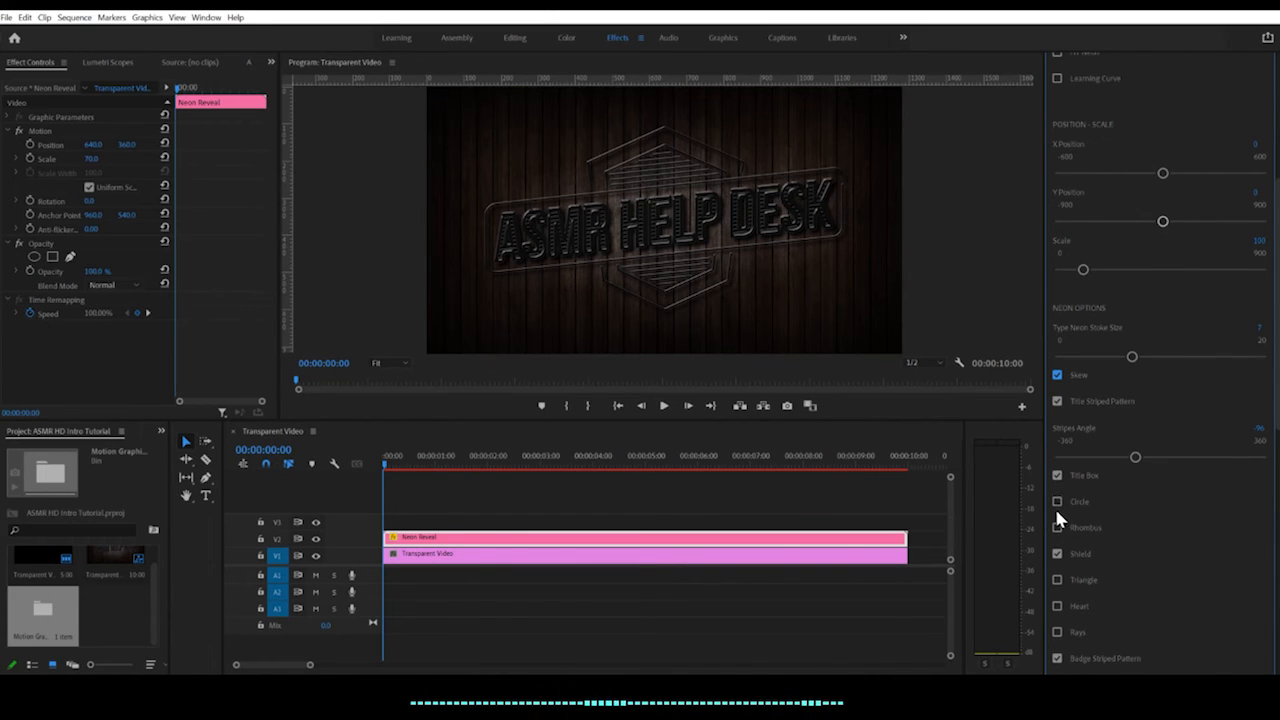
pyautogui.click(1057, 476)
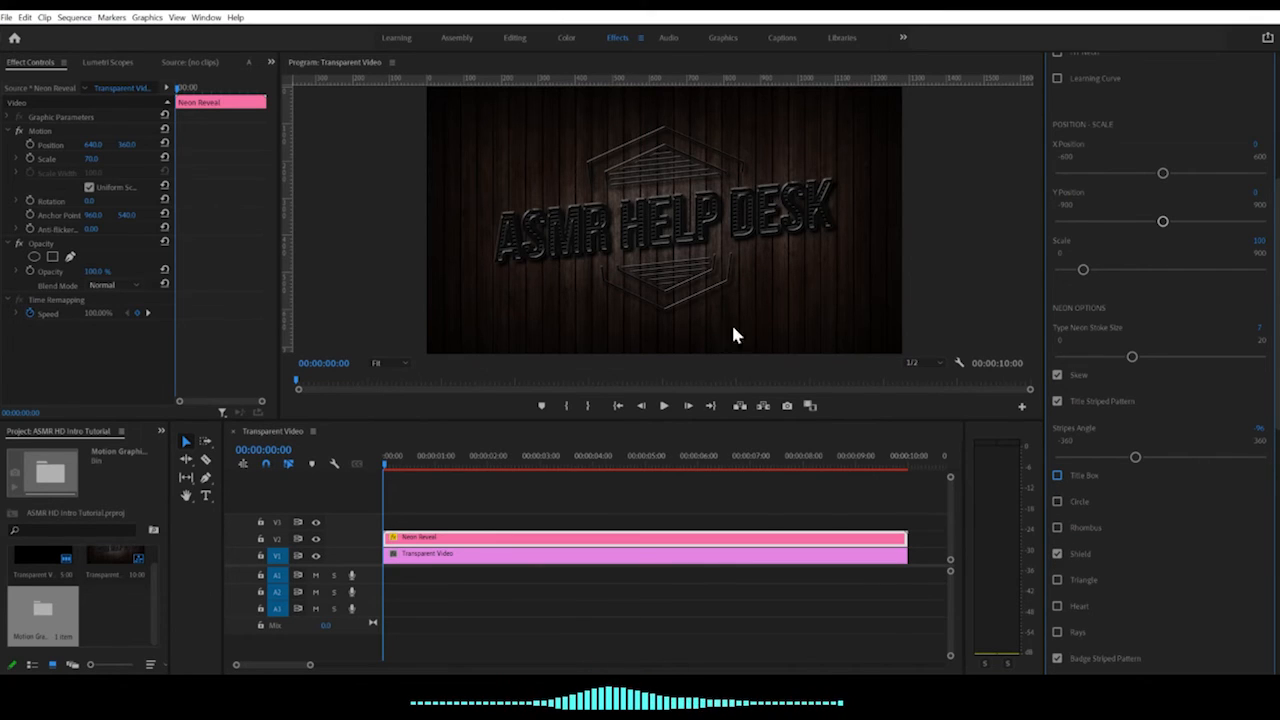
pyautogui.click(1057, 580)
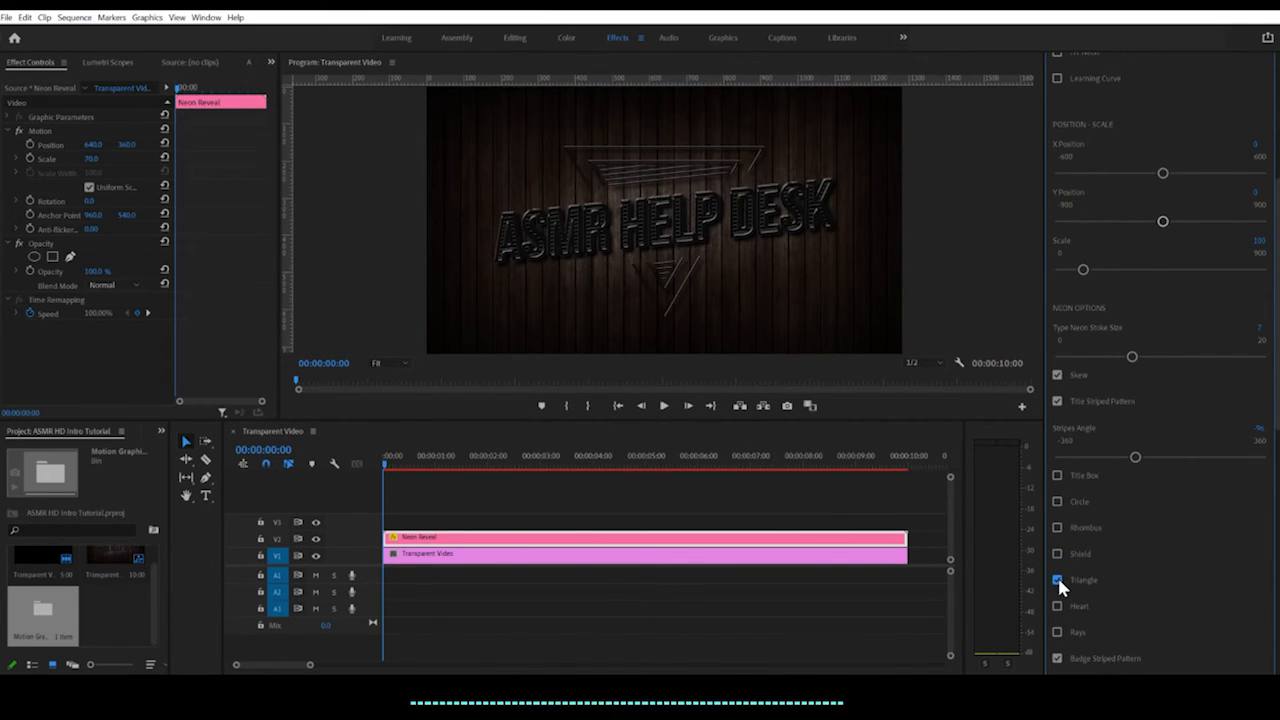
pyautogui.click(1057, 580)
pyautogui.click(1057, 632)
pyautogui.click(1058, 580)
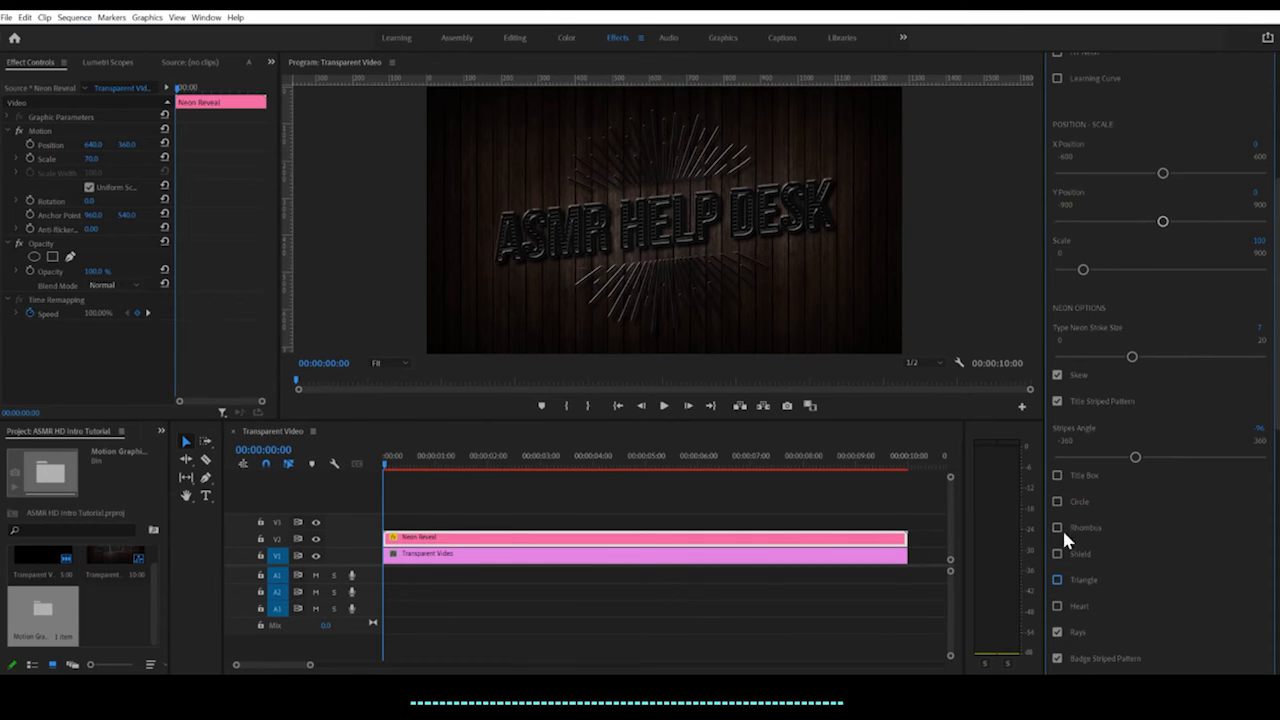
pyautogui.click(1055, 526)
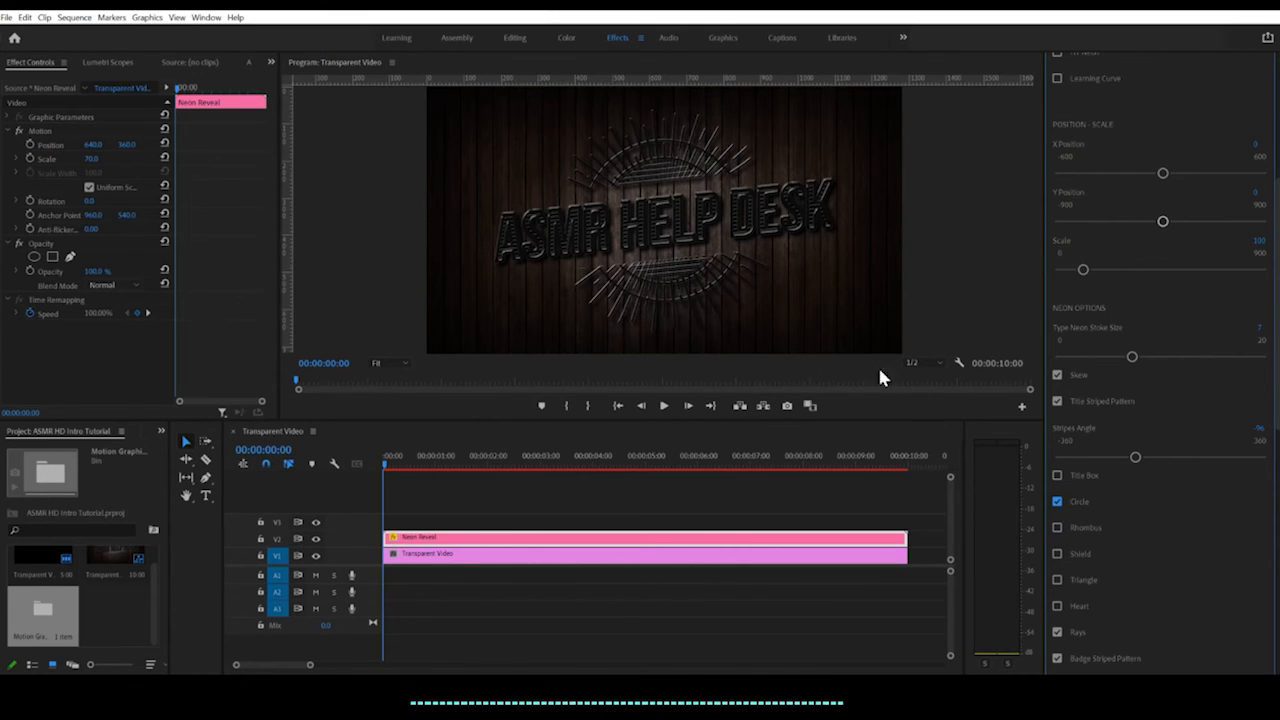
# Compare the badge with and without stripes and leave Badge Striped Pattern turned off.
pyautogui.scroll(-3, 1119, 618)
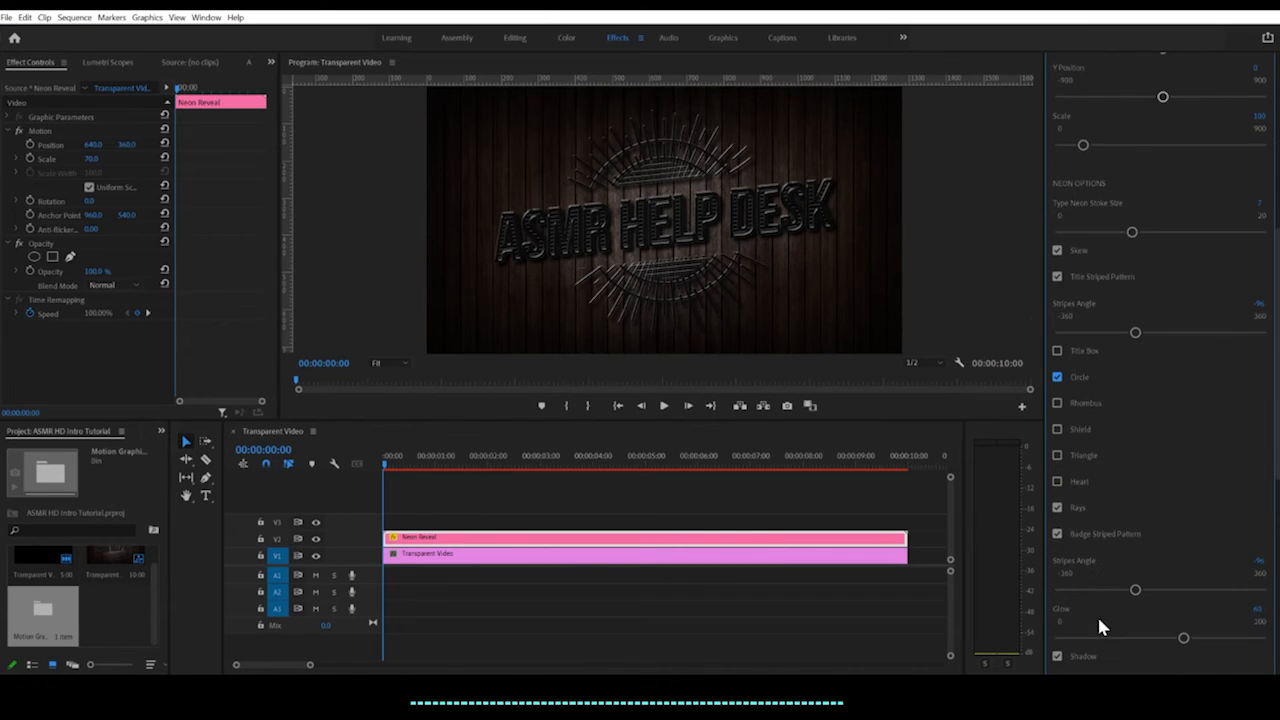
pyautogui.click(1058, 534)
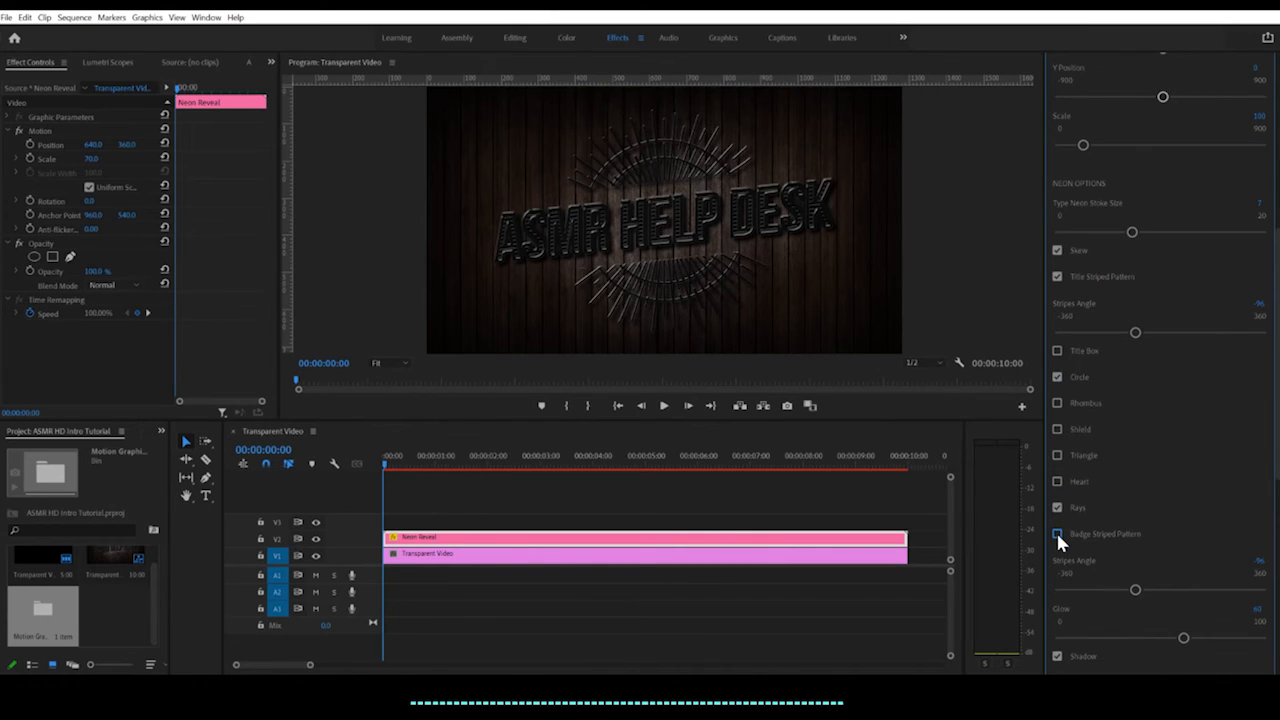
pyautogui.click(1058, 534)
pyautogui.click(1058, 534)
# Change the Title Striped Pattern color from magenta to a redder pink.
pyautogui.scroll(-1, 1162, 530)
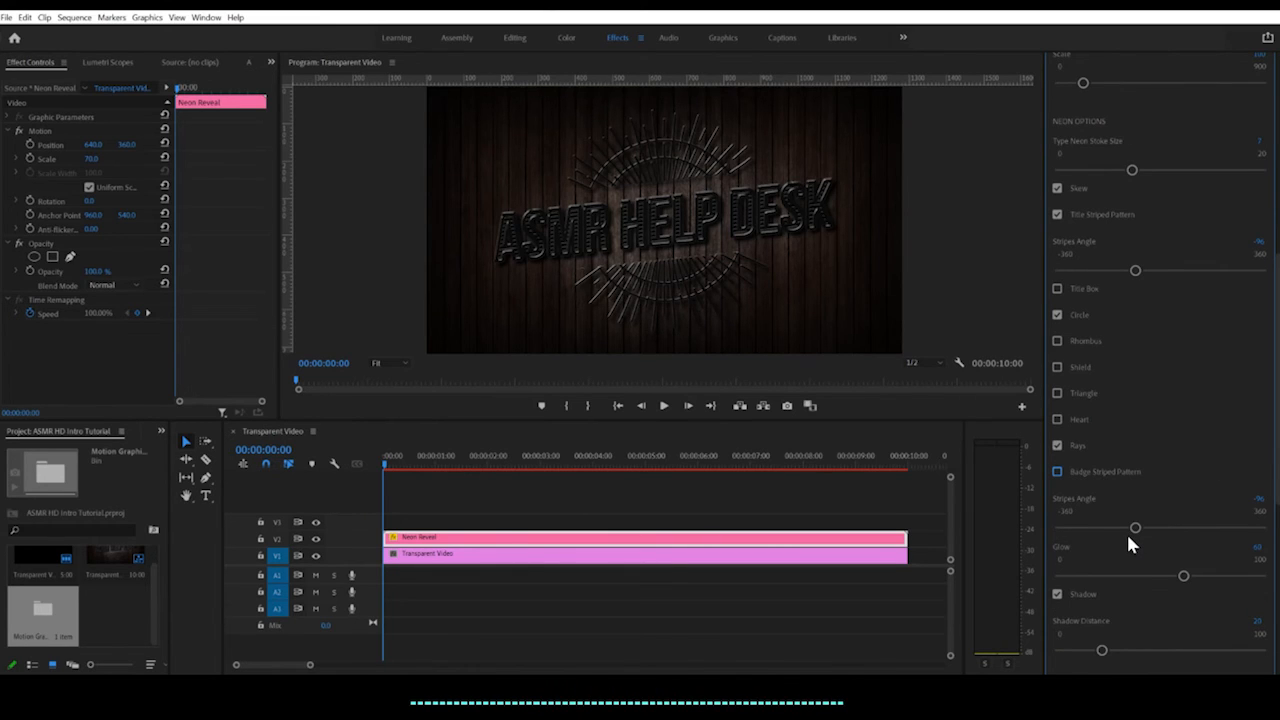
pyautogui.scroll(-1, 1127, 536)
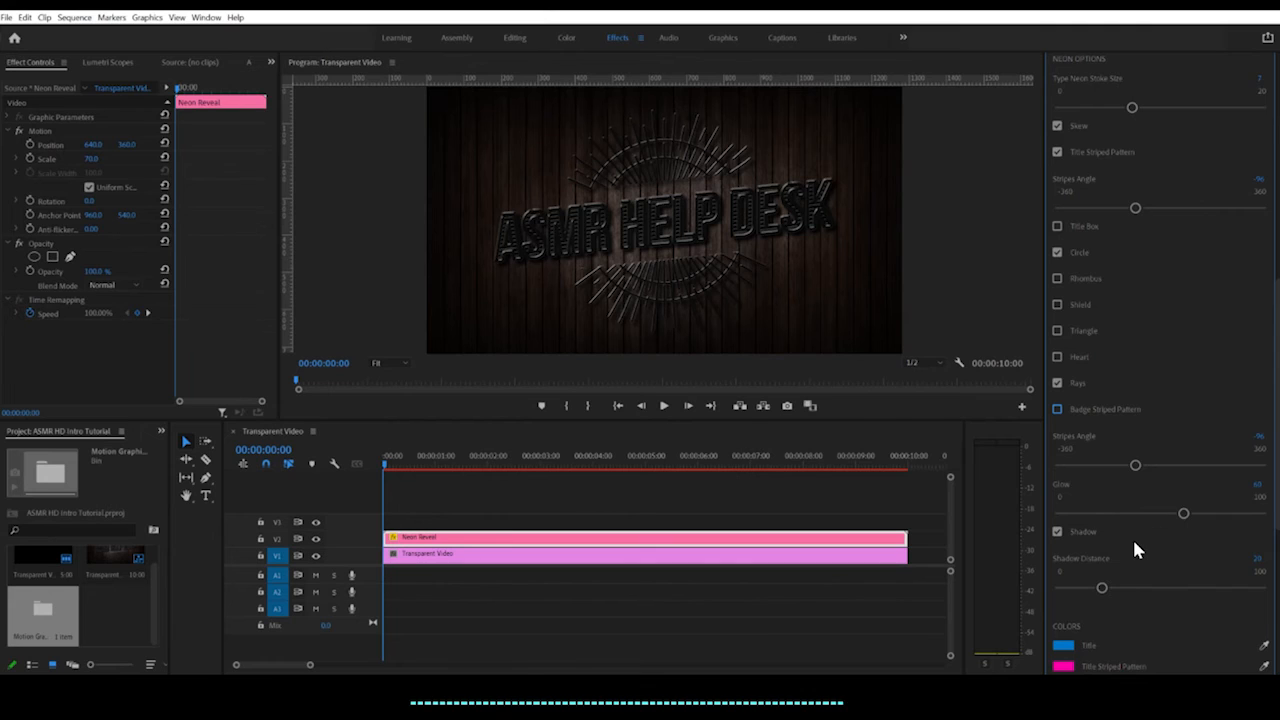
pyautogui.scroll(-1, 1132, 537)
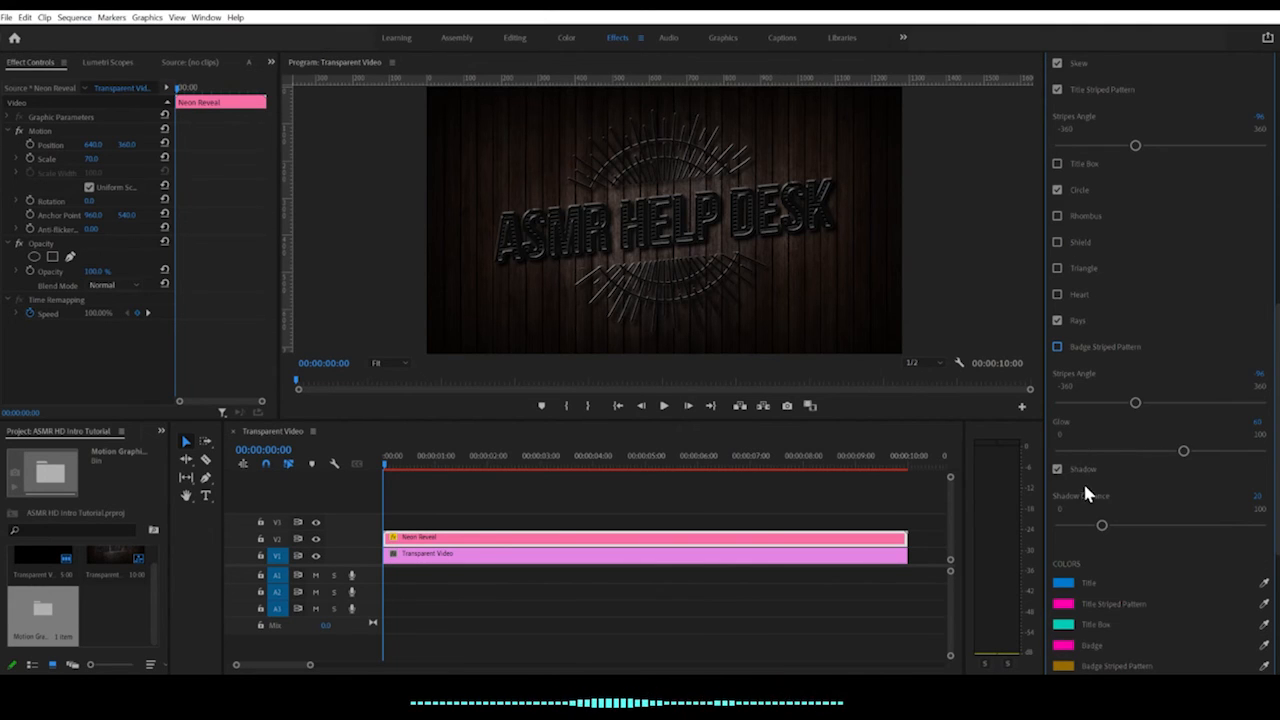
pyautogui.scroll(-1, 1128, 525)
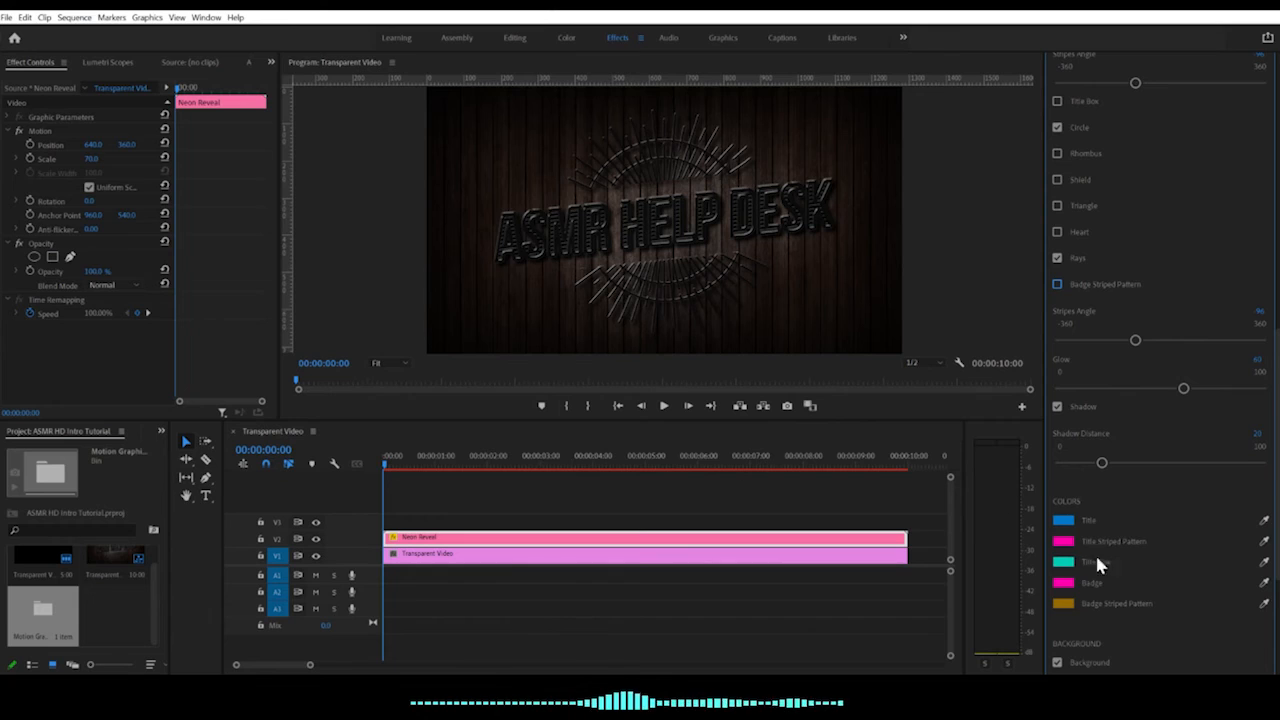
pyautogui.scroll(-2, 1074, 549)
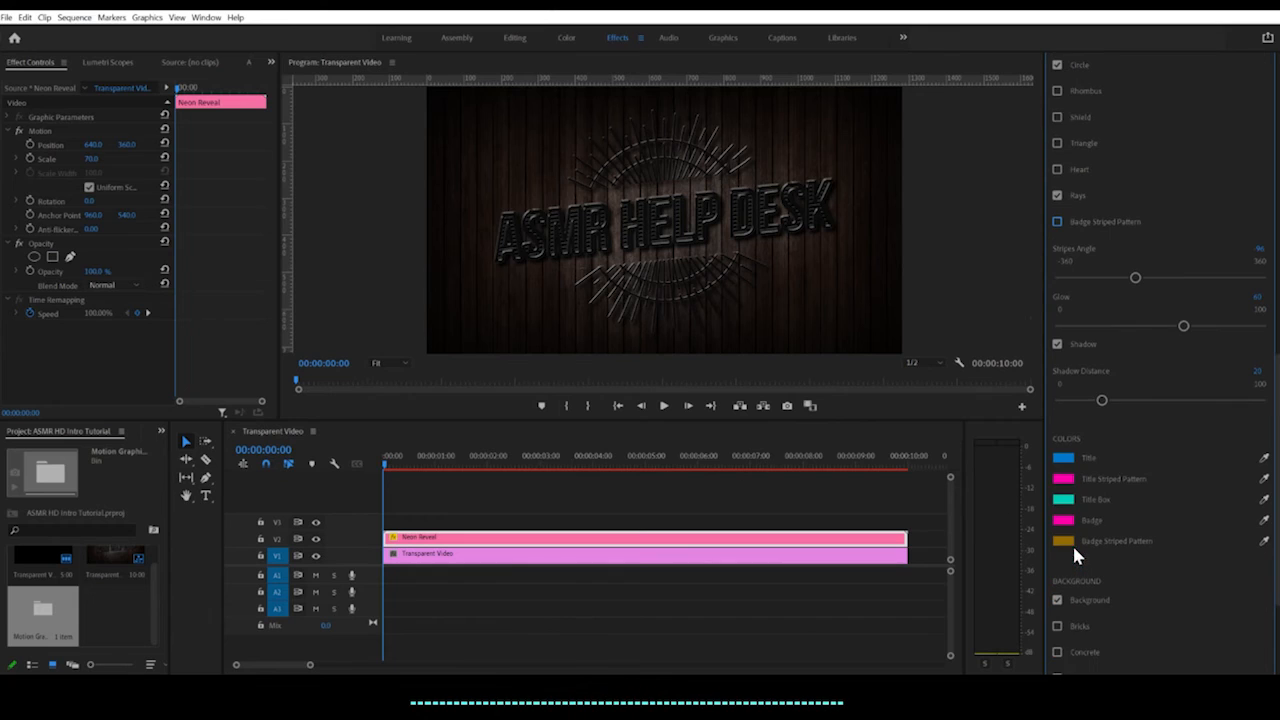
pyautogui.click(1064, 484)
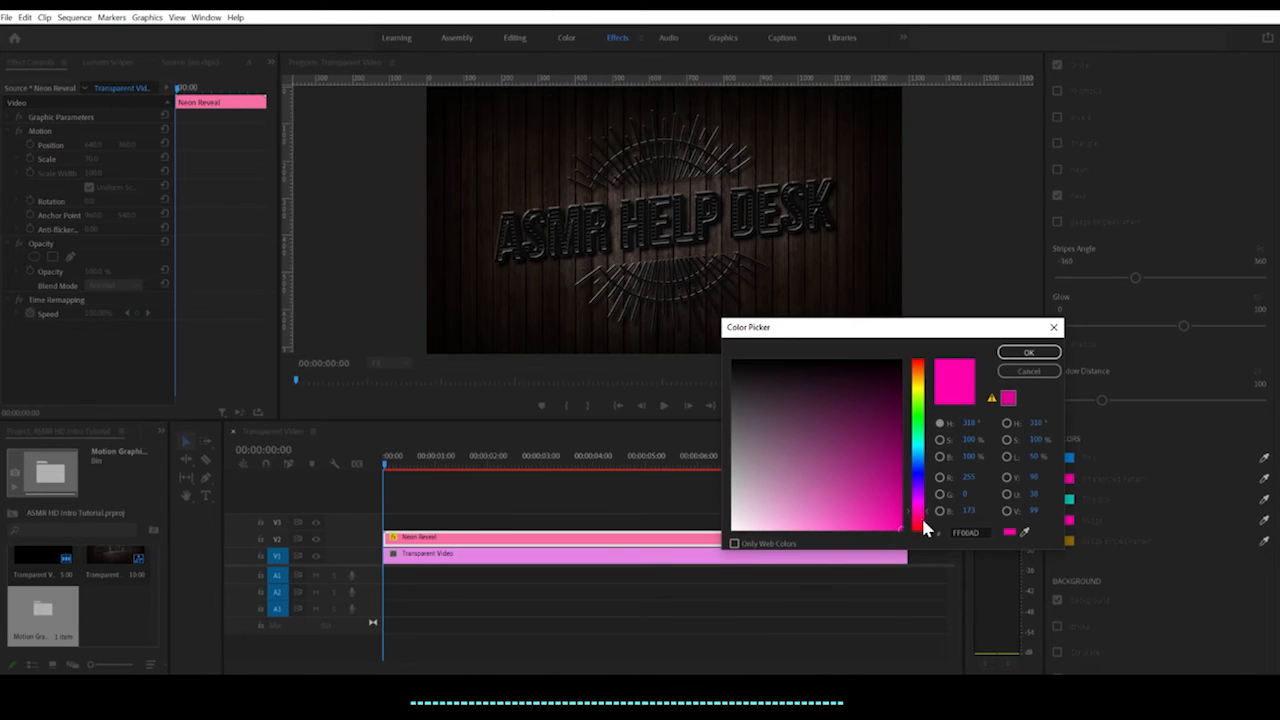
pyautogui.click(1025, 352)
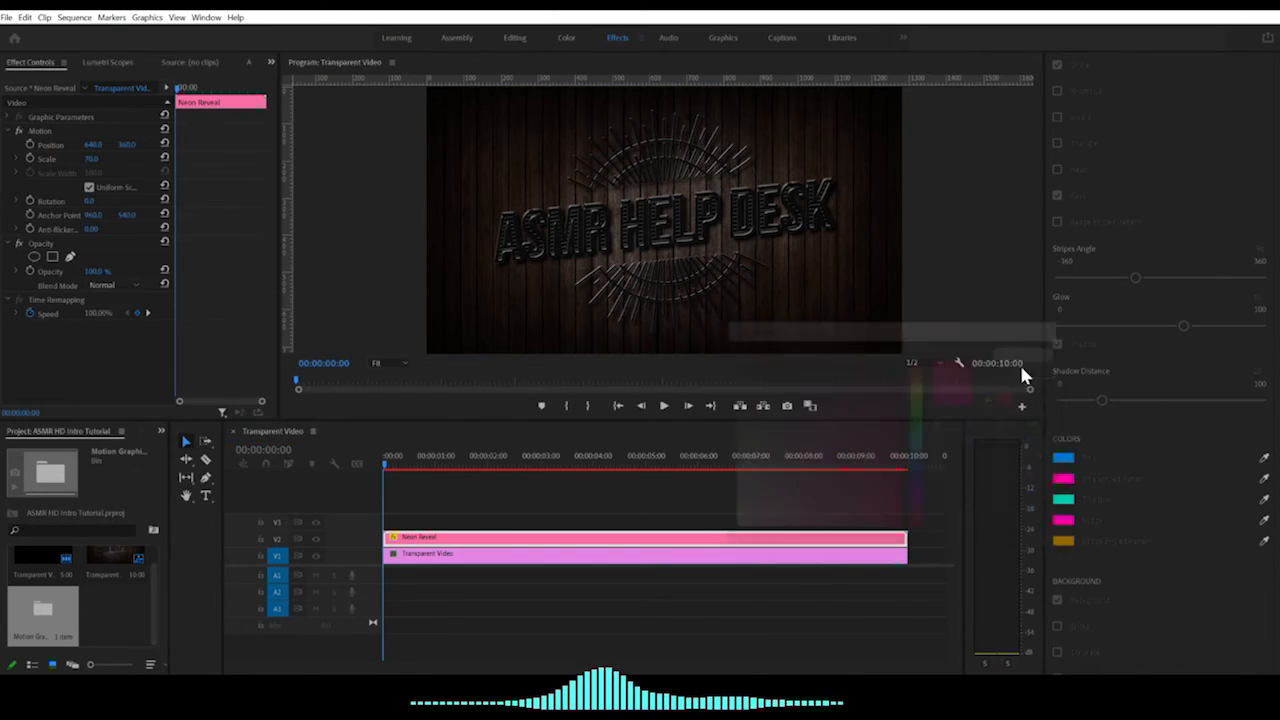
# Set the Title Box color to light teal 68DBCF.
pyautogui.click(1062, 498)
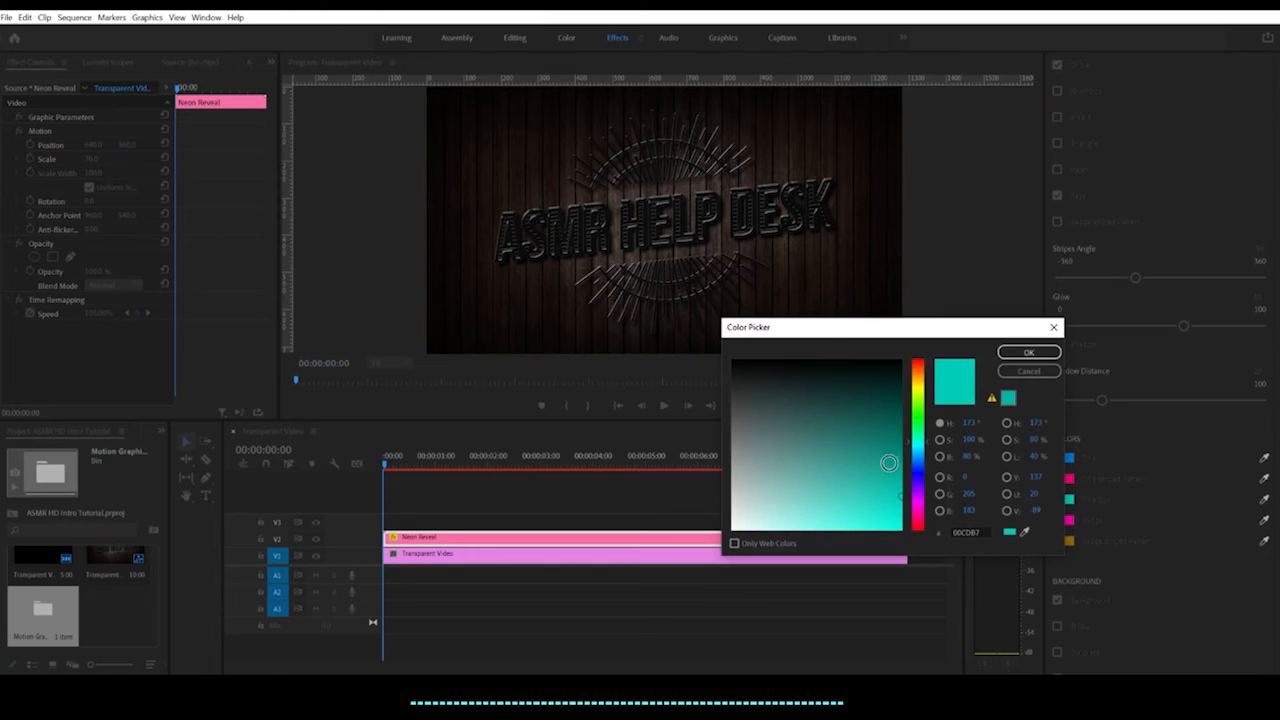
pyautogui.click(877, 466)
pyautogui.click(821, 506)
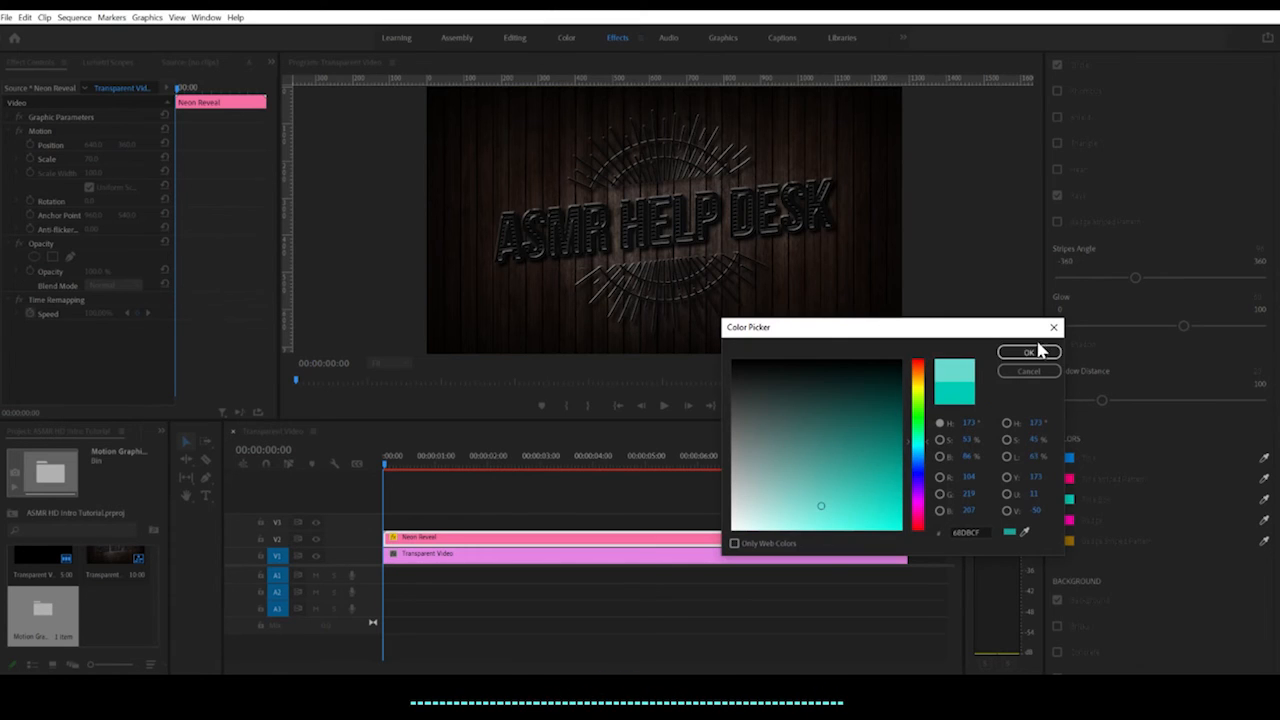
pyautogui.click(1030, 352)
# Try several blue shades for the Badge color and set it to bright cyan 2BE1FA.
pyautogui.click(1066, 521)
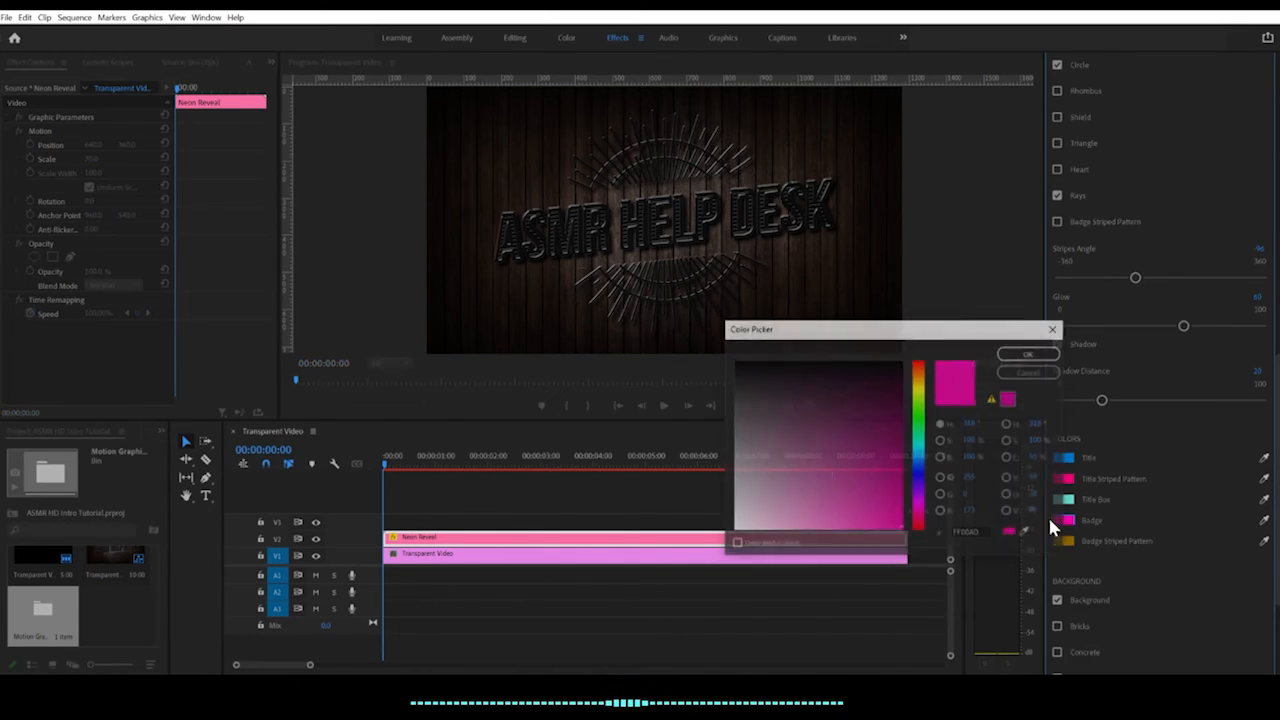
pyautogui.click(916, 461)
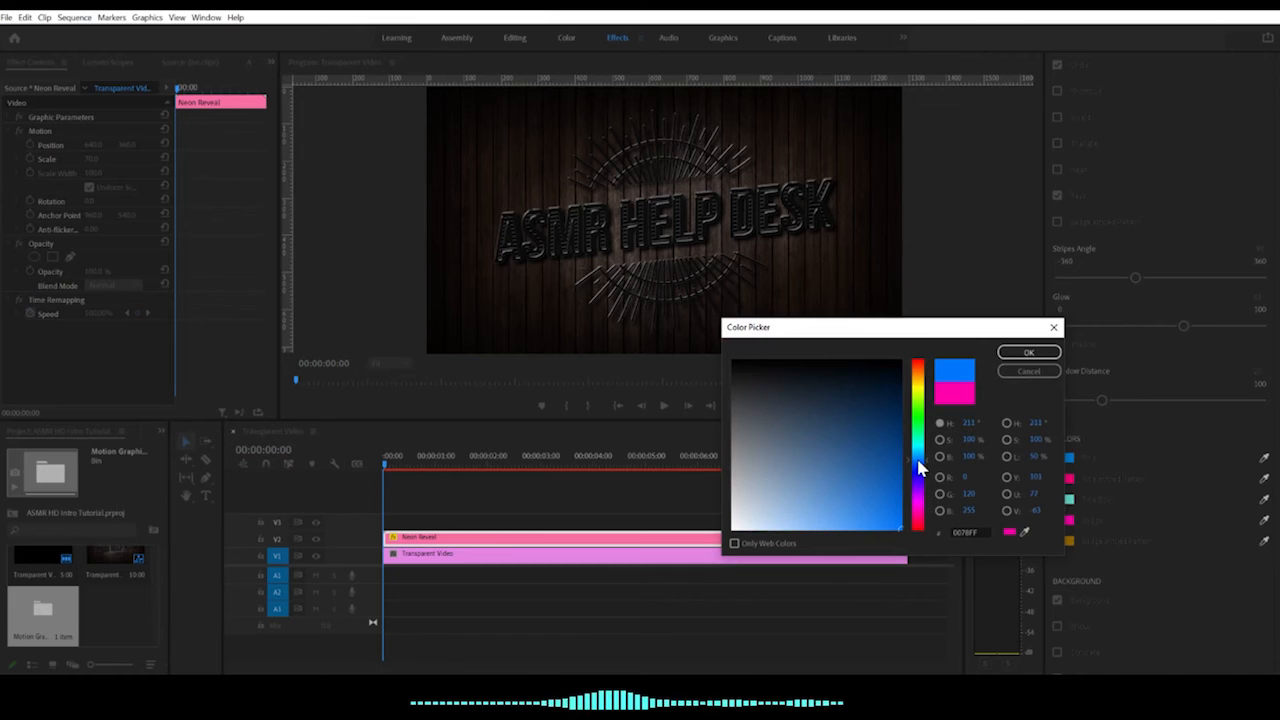
pyautogui.moveTo(889, 411)
pyautogui.mouseDown()
pyautogui.moveTo(900, 423)
pyautogui.moveTo(893, 477)
pyautogui.moveTo(867, 485)
pyautogui.mouseUp()
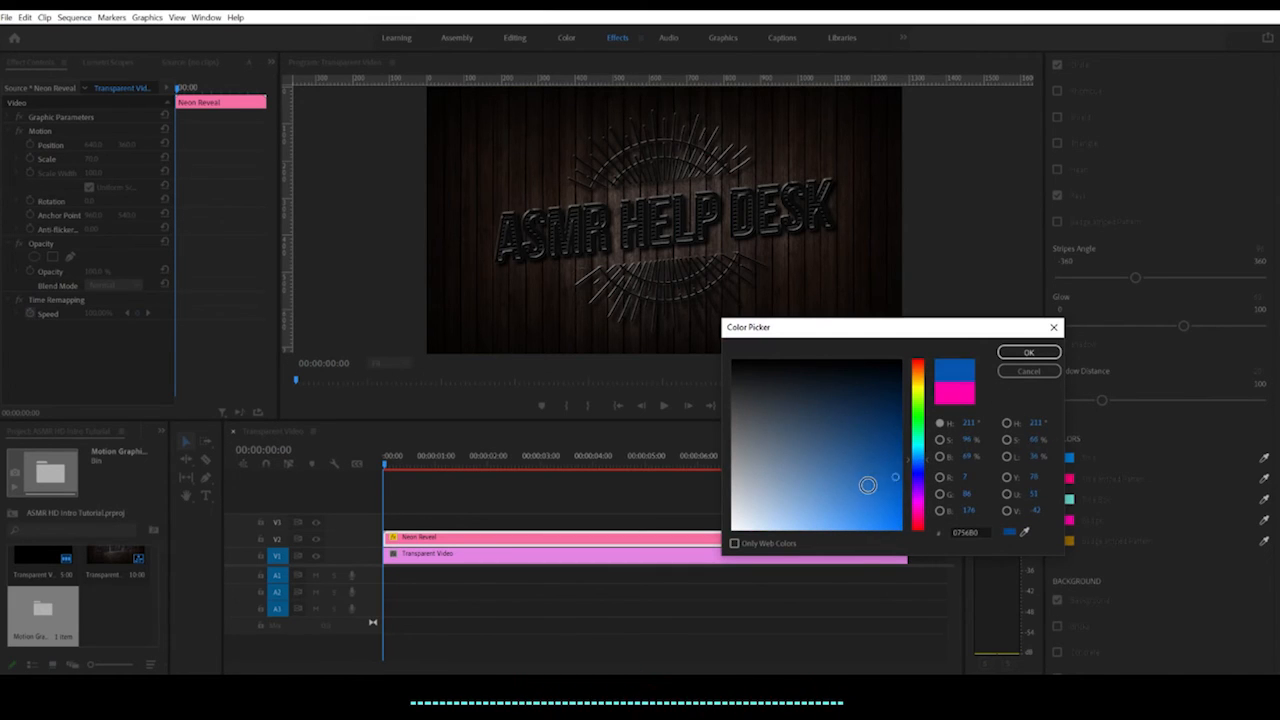
pyautogui.moveTo(768, 477)
pyautogui.mouseDown()
pyautogui.moveTo(792, 474)
pyautogui.moveTo(796, 437)
pyautogui.moveTo(829, 504)
pyautogui.mouseUp()
pyautogui.click(871, 524)
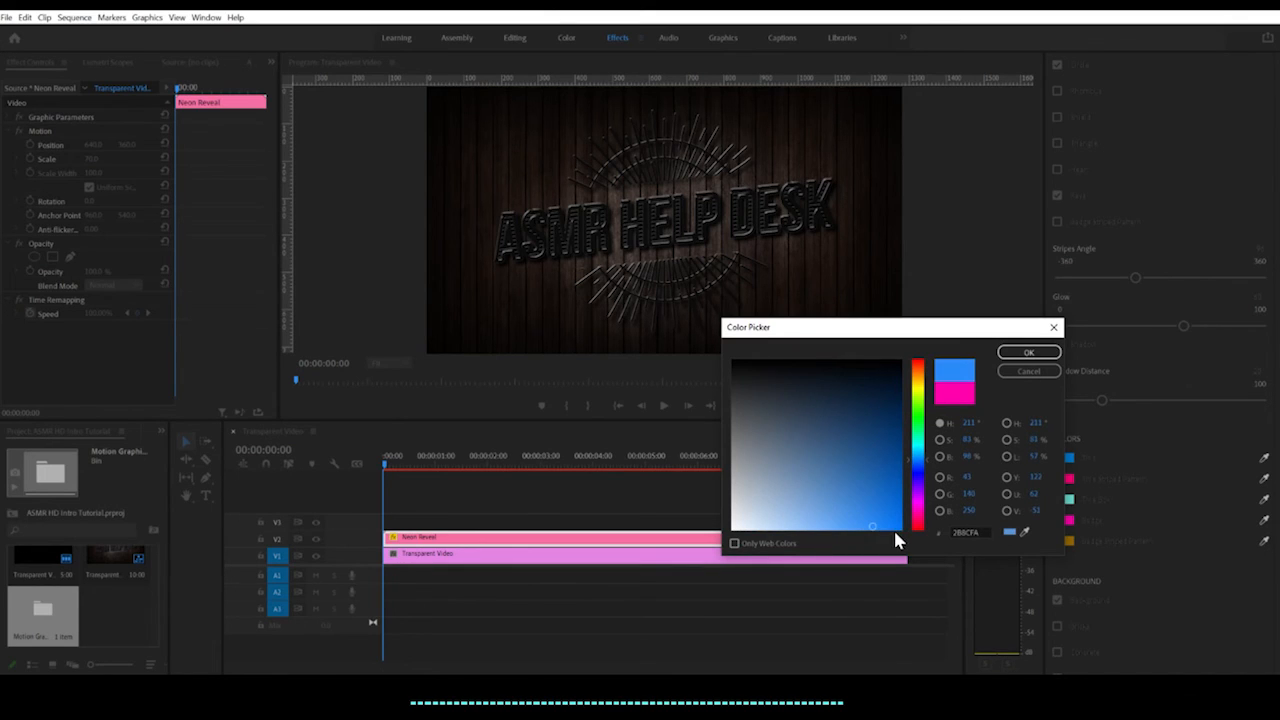
pyautogui.click(920, 456)
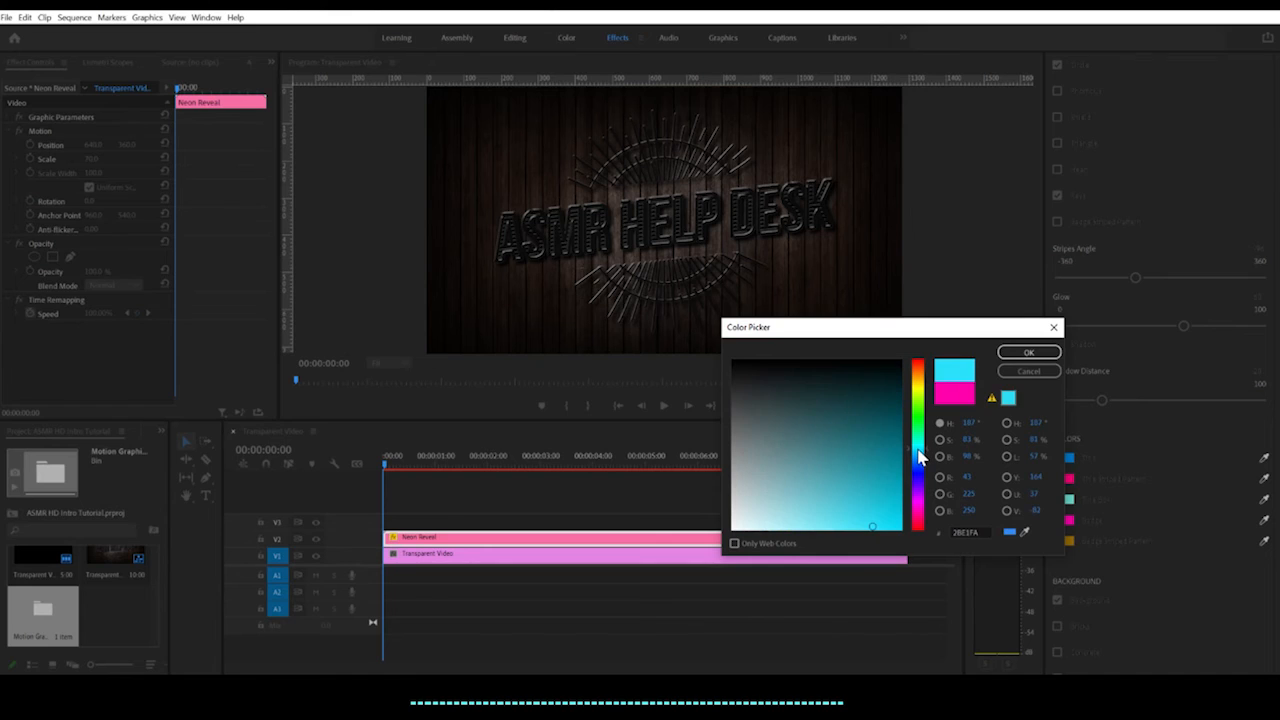
pyautogui.click(1003, 355)
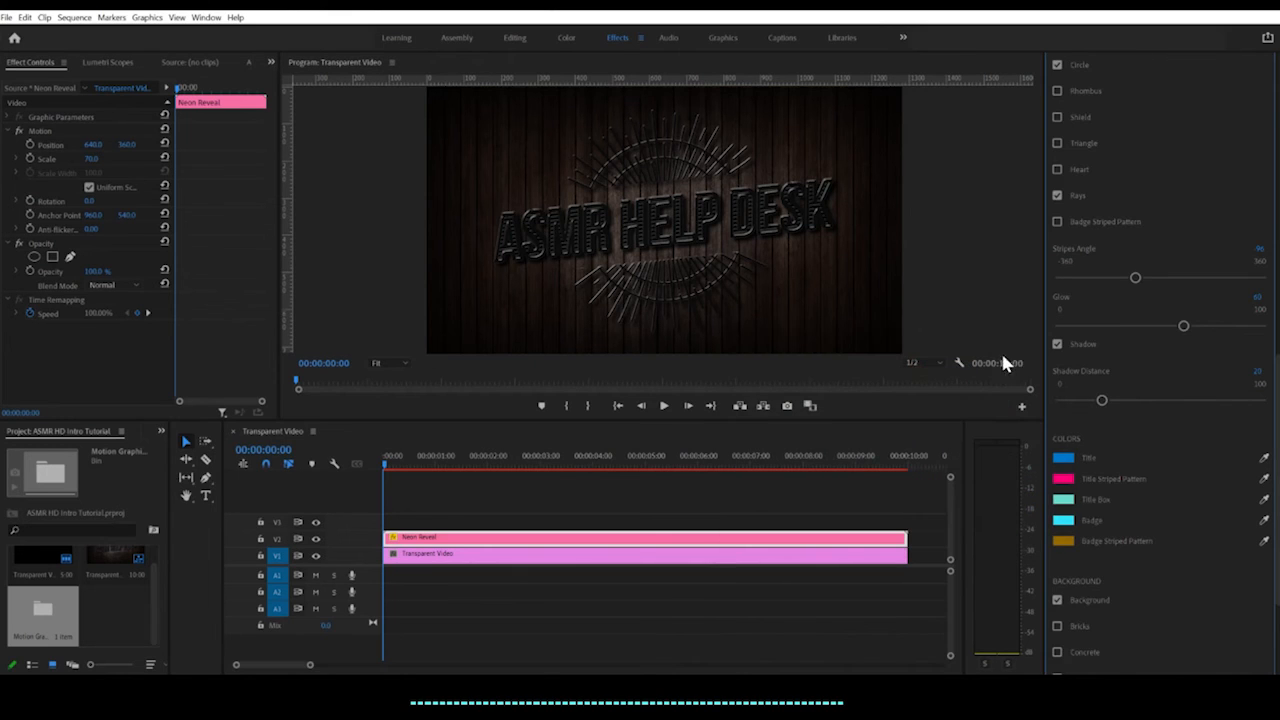
# Set the Title Box color to a bright, saturated yellow.
pyautogui.click(1063, 498)
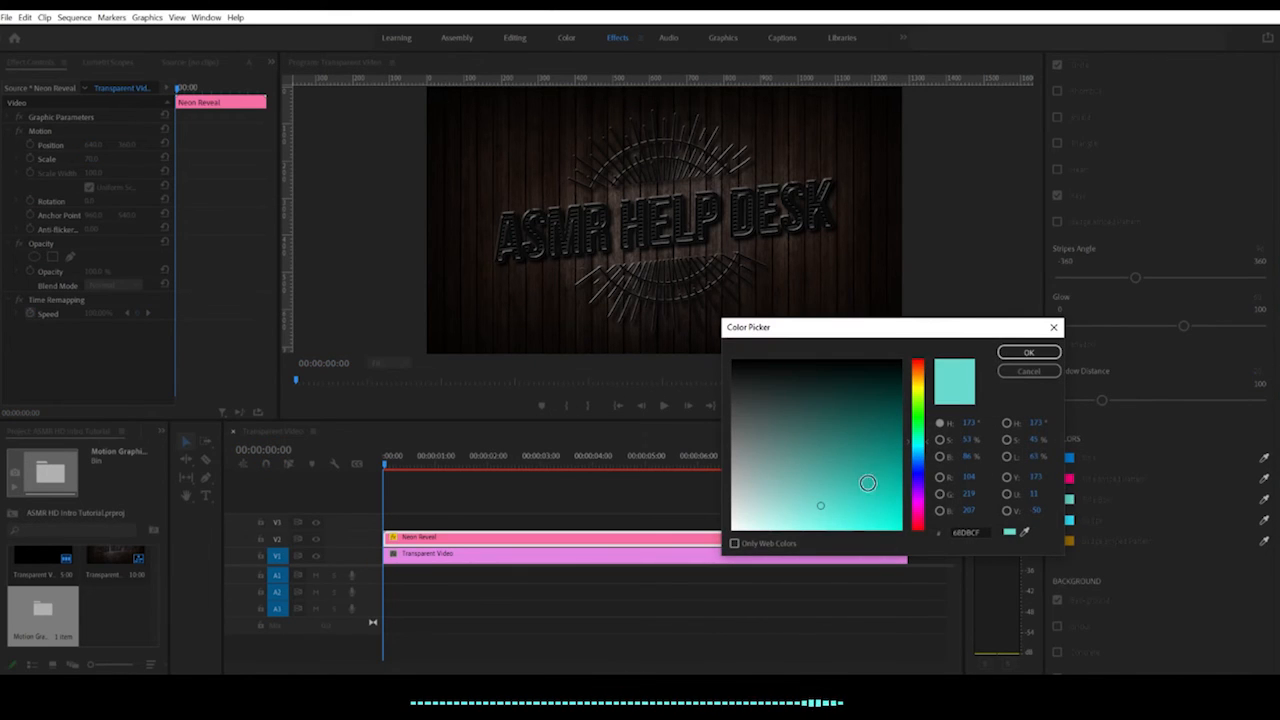
pyautogui.click(919, 393)
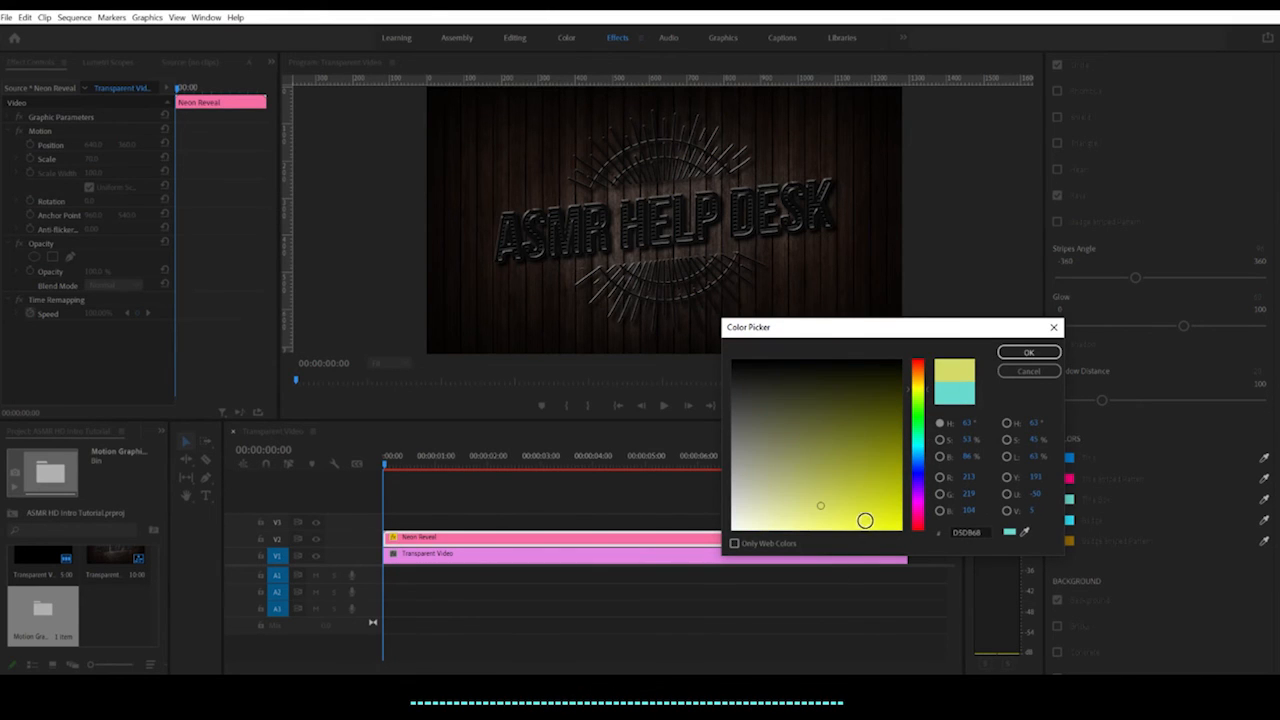
pyautogui.moveTo(865, 520); pyautogui.dragTo(870, 515)
pyautogui.click(1028, 352)
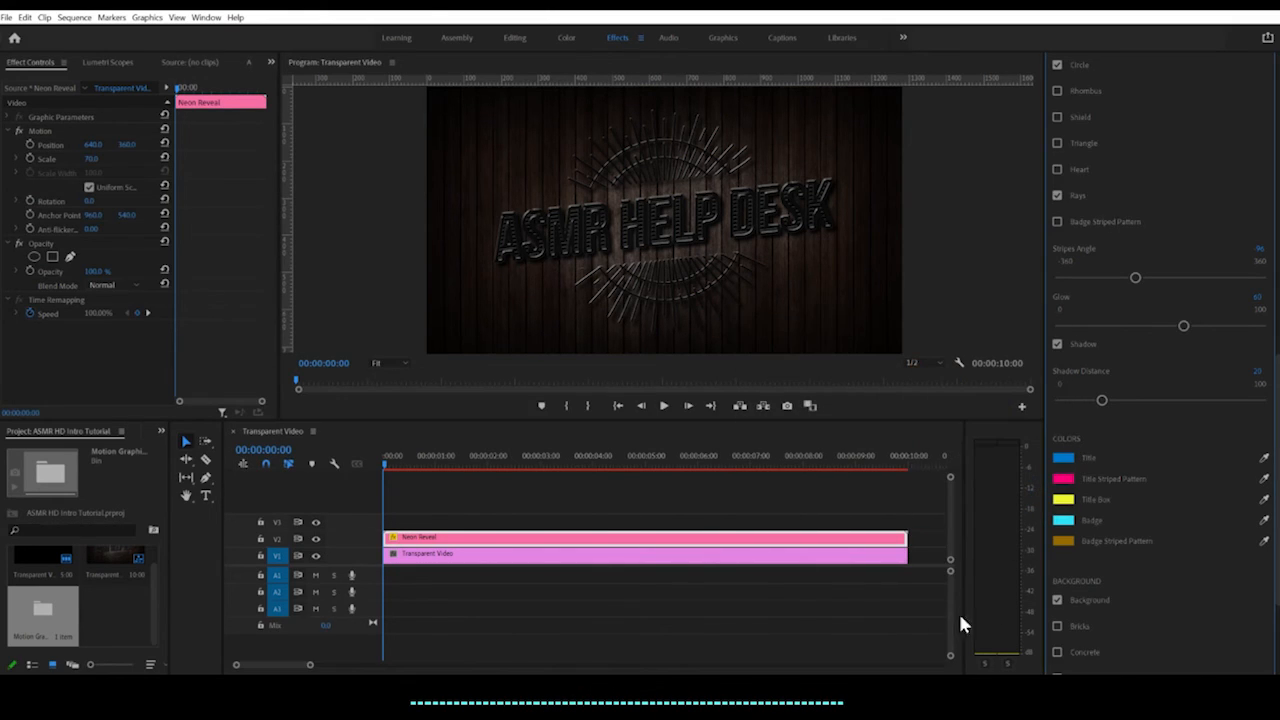
# Try a purple hue for the Badge Striped Pattern and set its color to bright orange.
pyautogui.click(1063, 541)
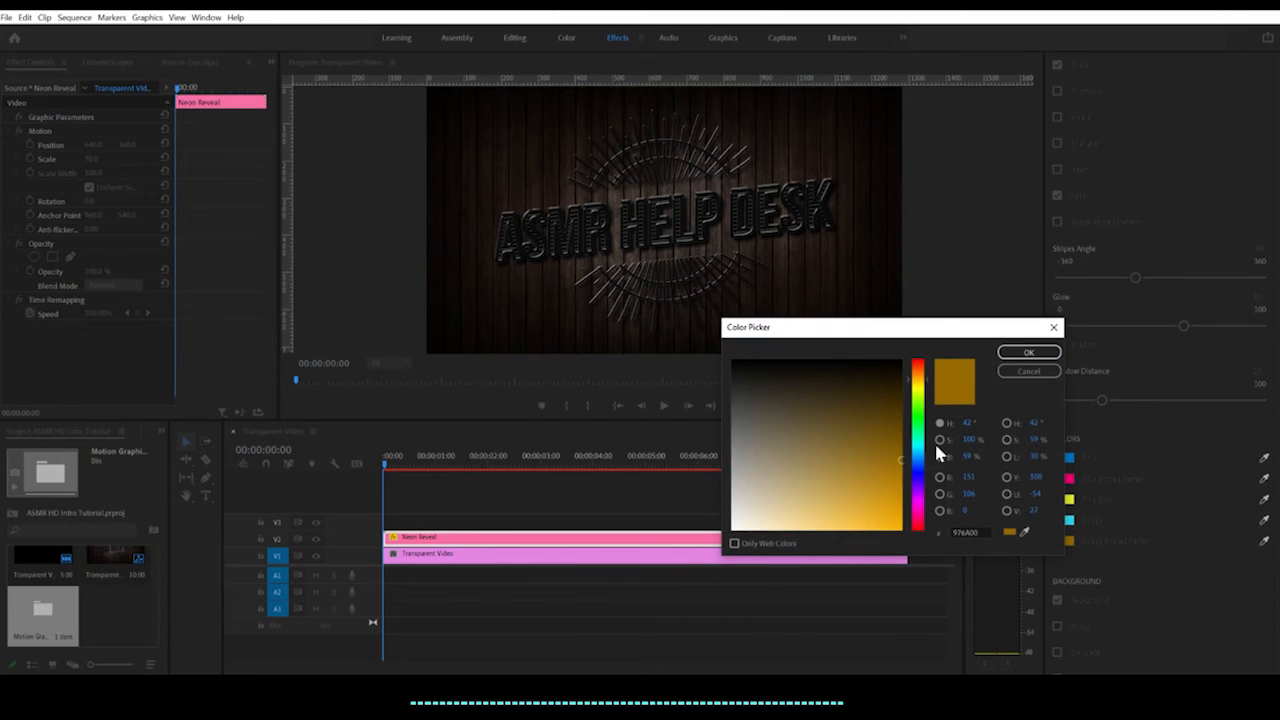
pyautogui.click(912, 507)
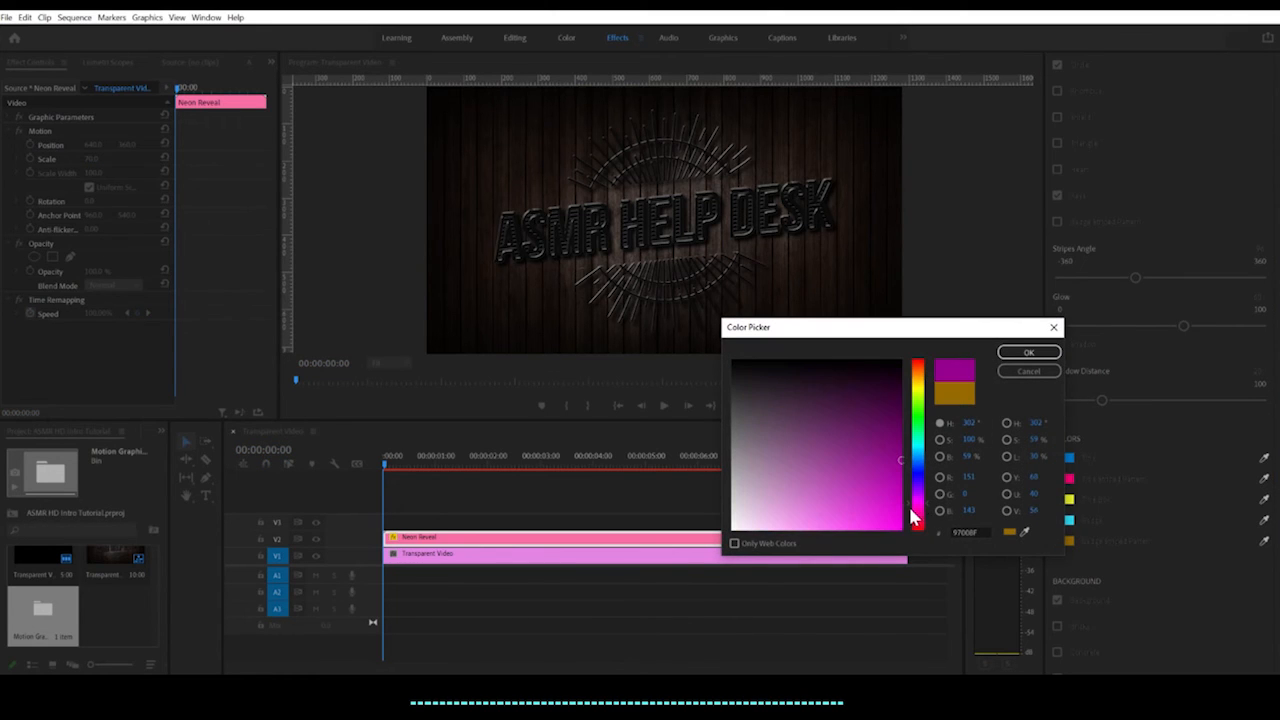
pyautogui.click(919, 383)
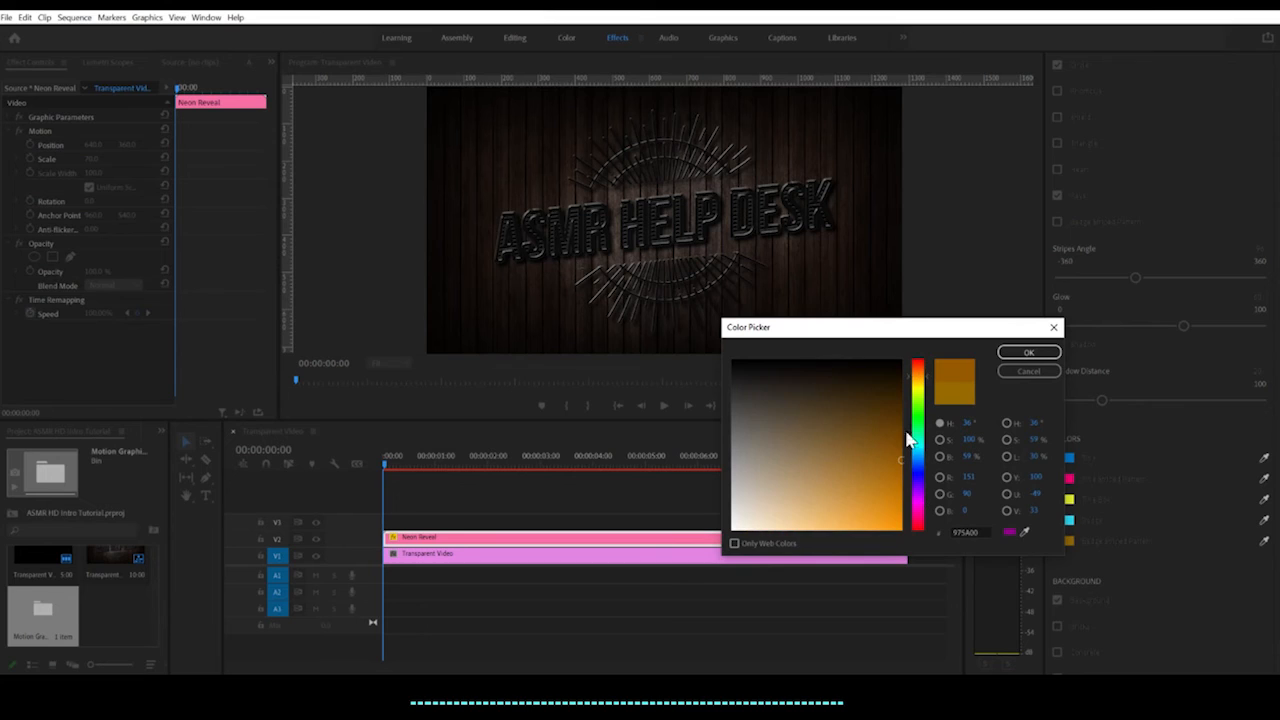
pyautogui.click(1022, 352)
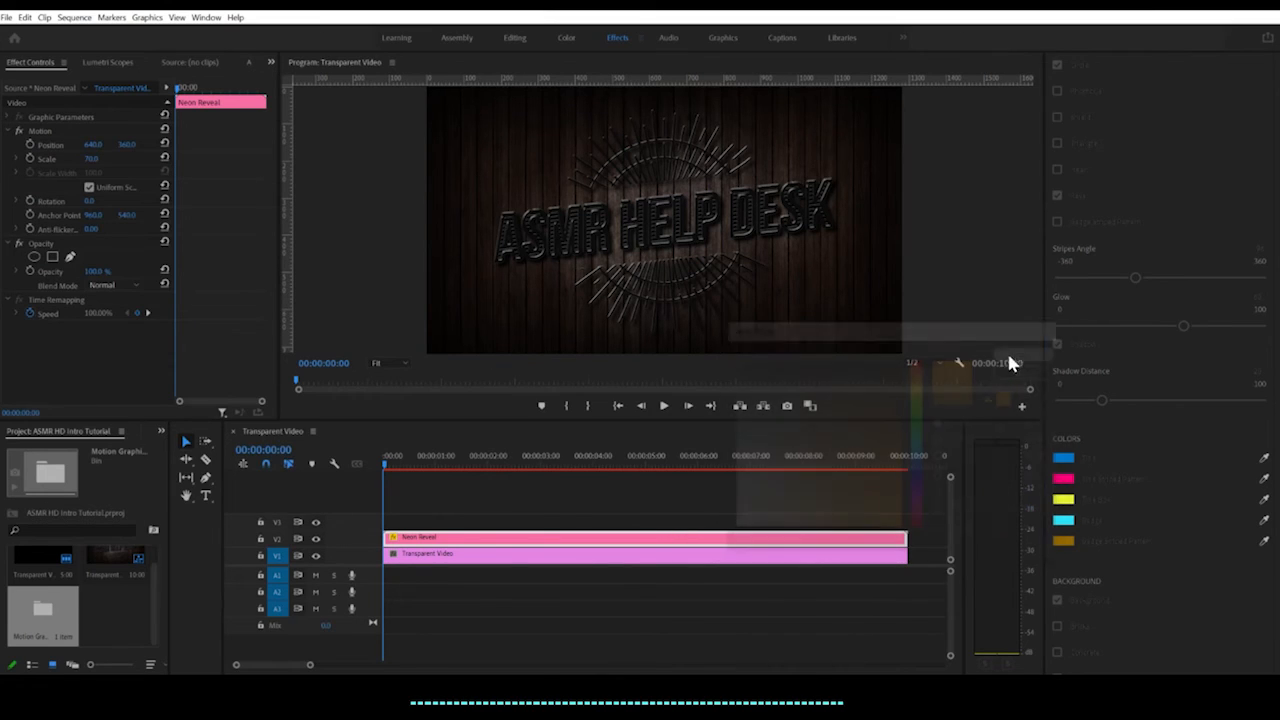
# Play the intro from the start to check the new colors and park the playhead at 00:00:04:17.
pyautogui.click(383, 470)
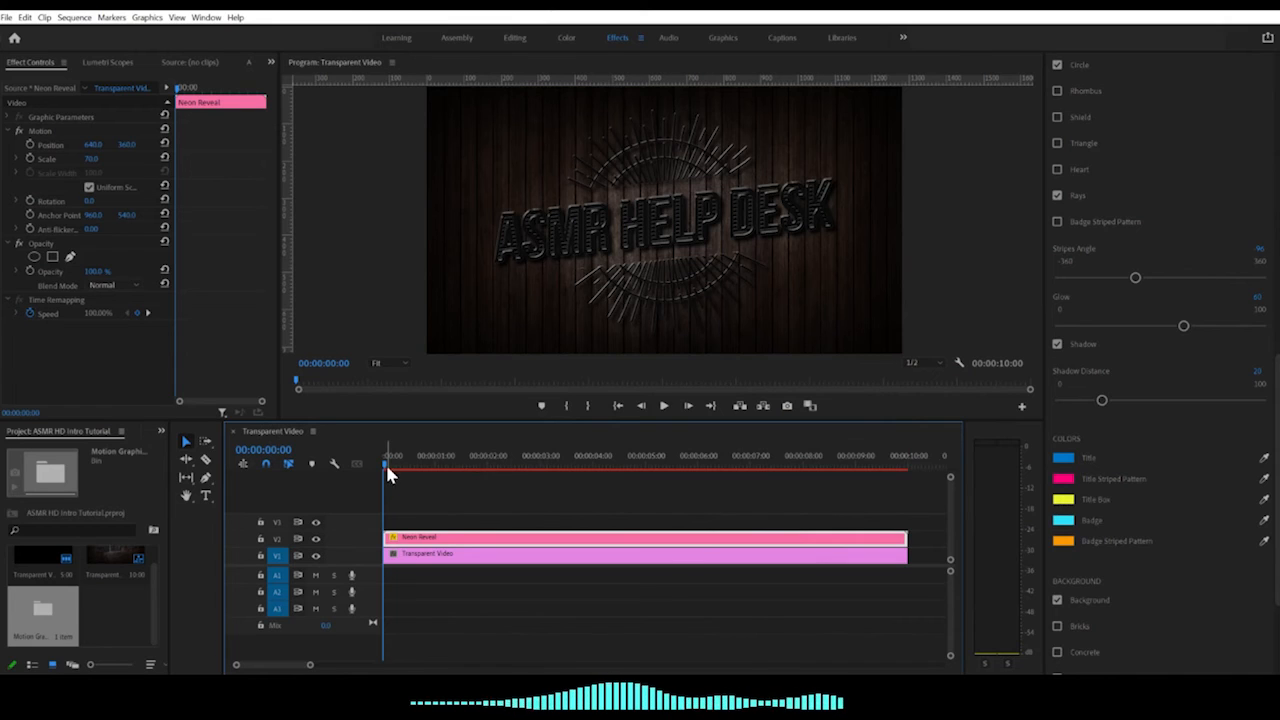
pyautogui.press('space')
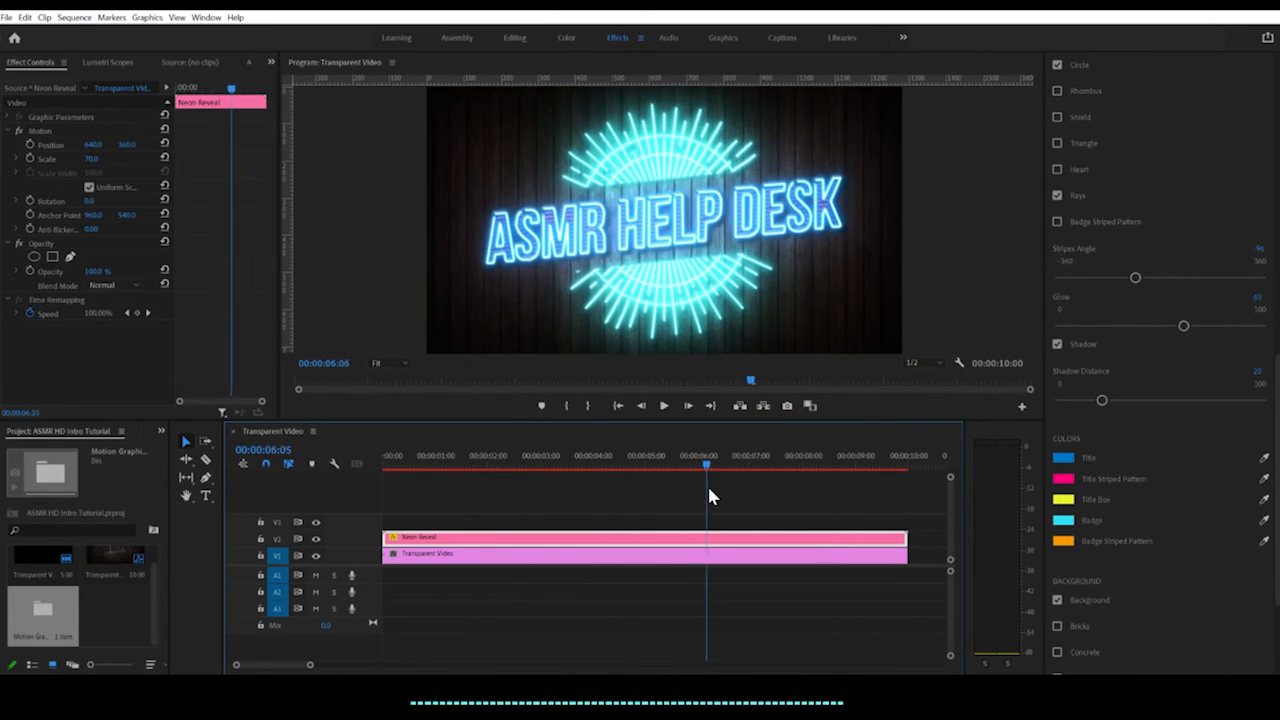
pyautogui.moveTo(803, 491); pyautogui.dragTo(625, 555)
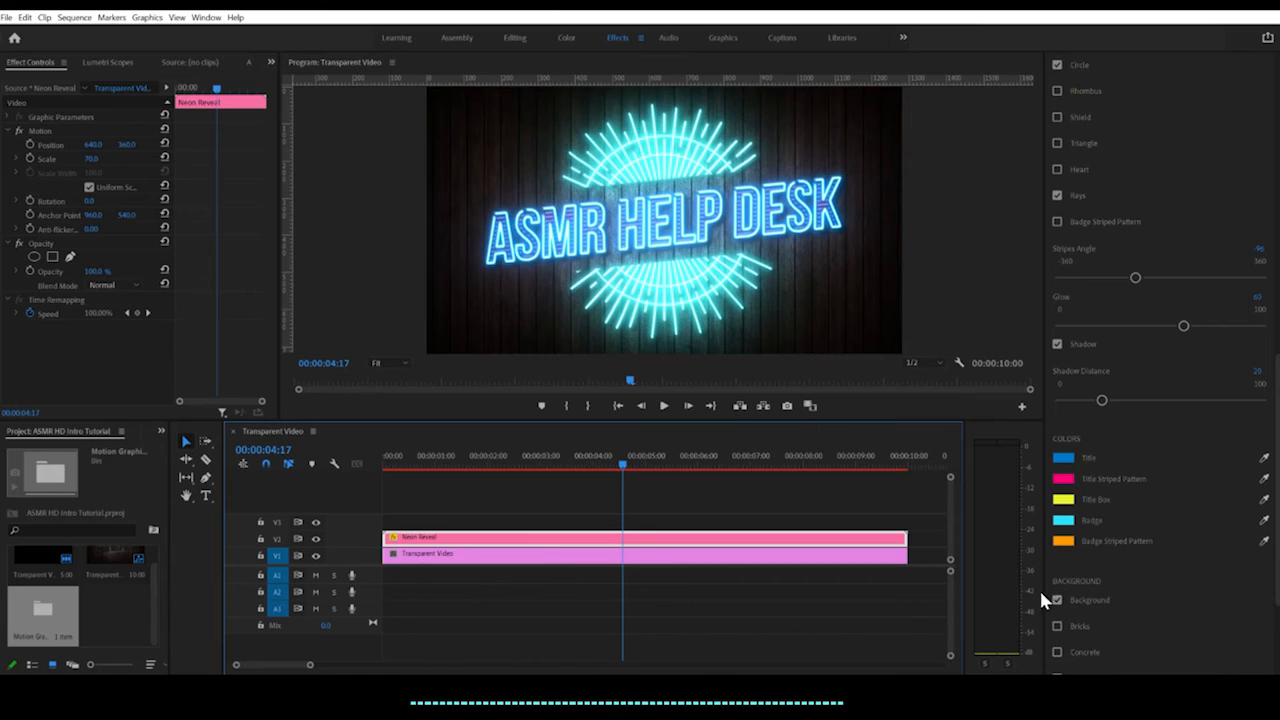
# Replace the Wood background with Bricks after trying the intro without a background and with Concrete.
pyautogui.scroll(-2, 1150, 594)
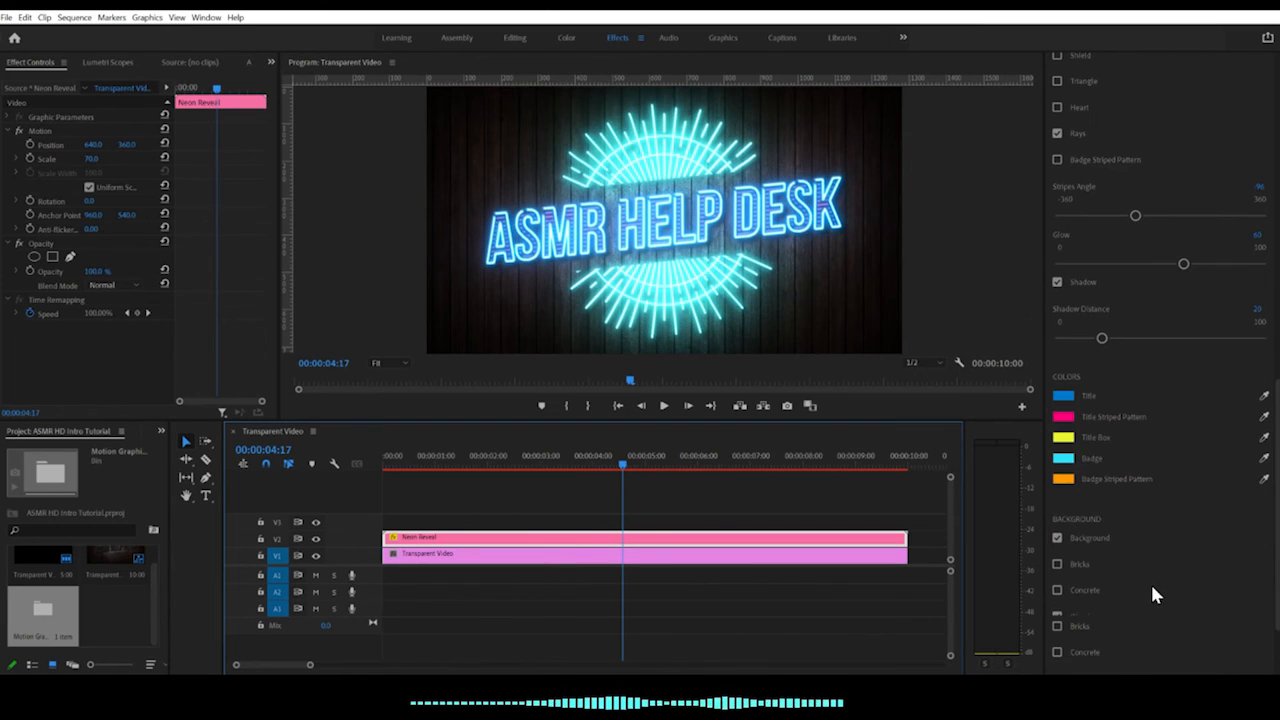
pyautogui.click(1058, 539)
pyautogui.click(1058, 539)
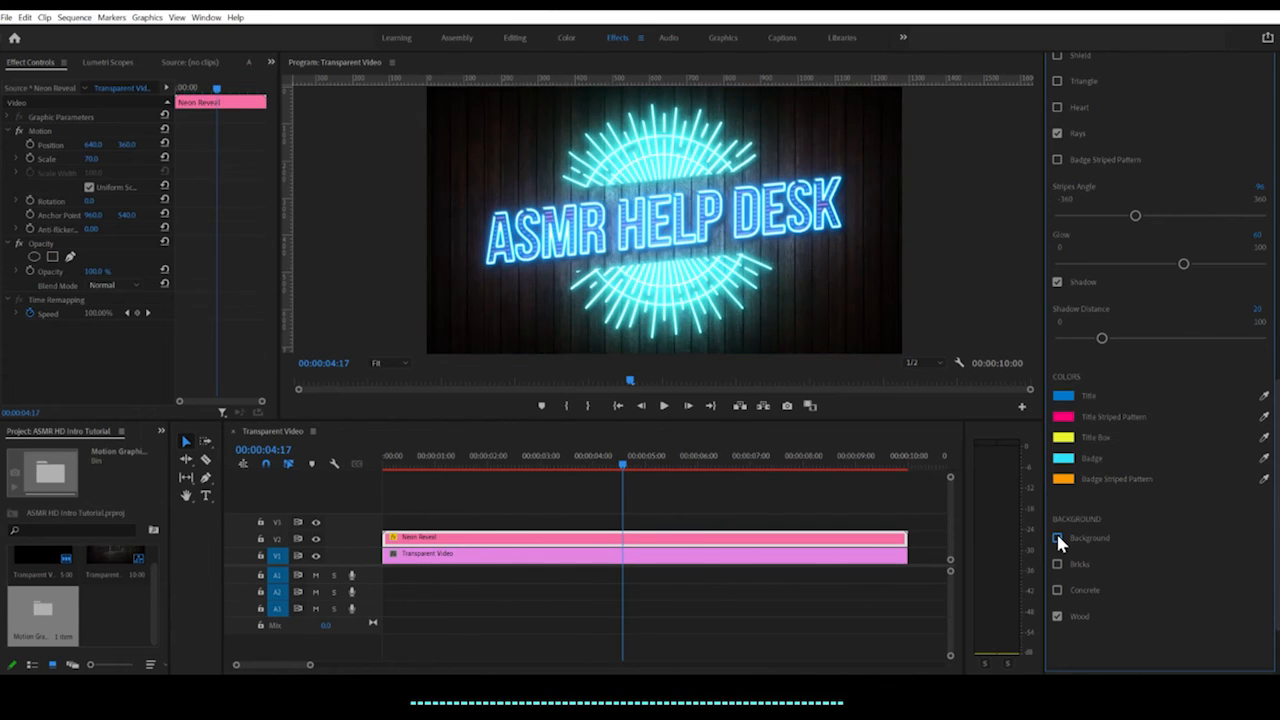
pyautogui.click(1057, 615)
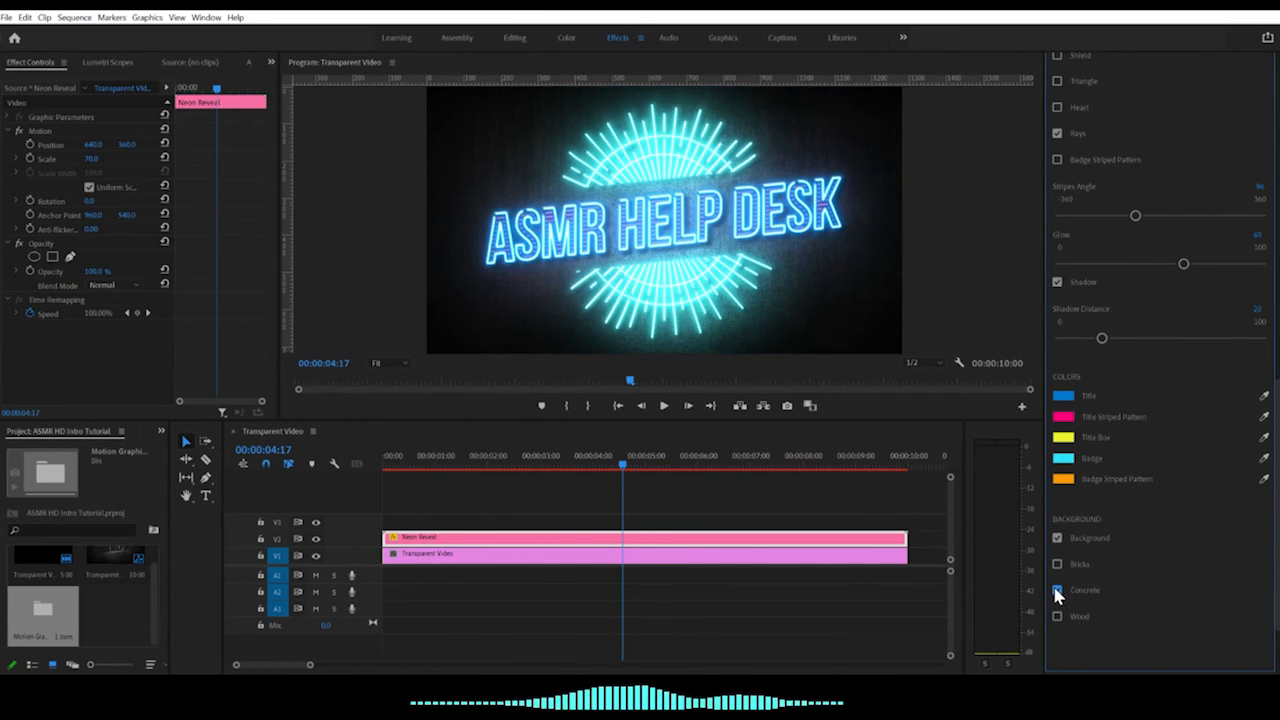
pyautogui.click(1057, 591)
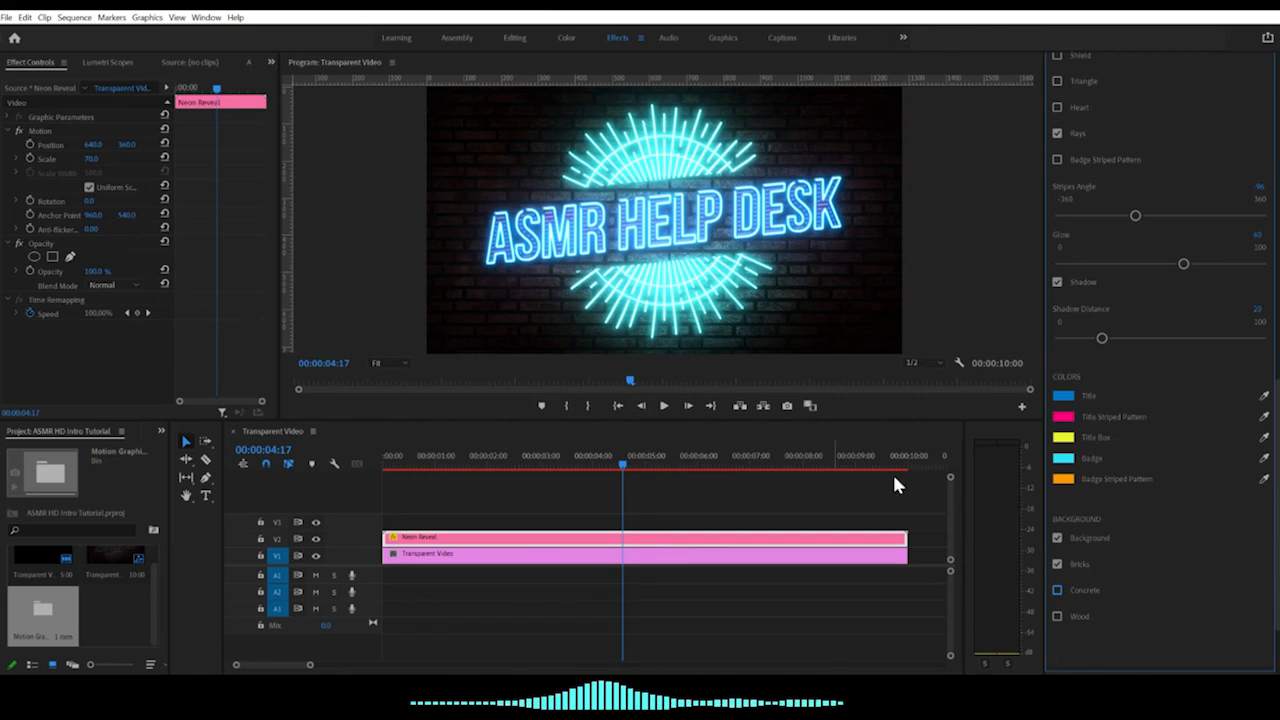
# Shift the Badge color's hue to pinkish red, FA2B50.
pyautogui.click(1064, 459)
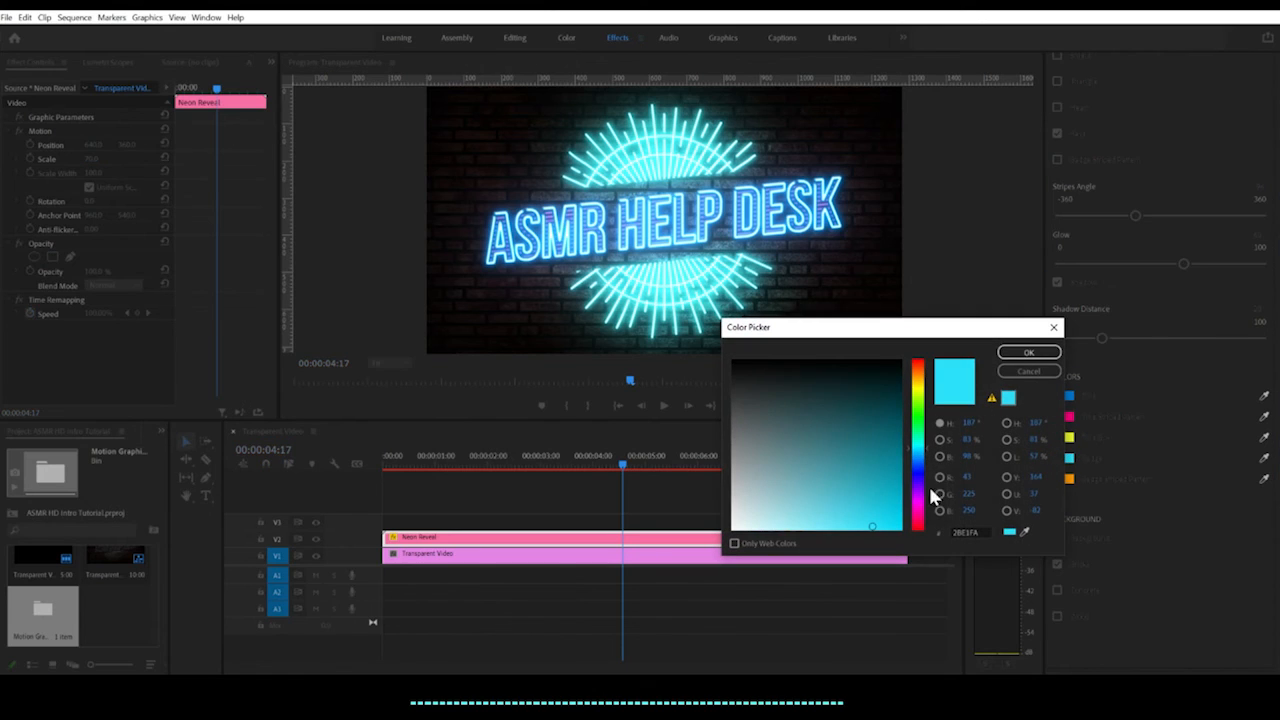
pyautogui.click(917, 530)
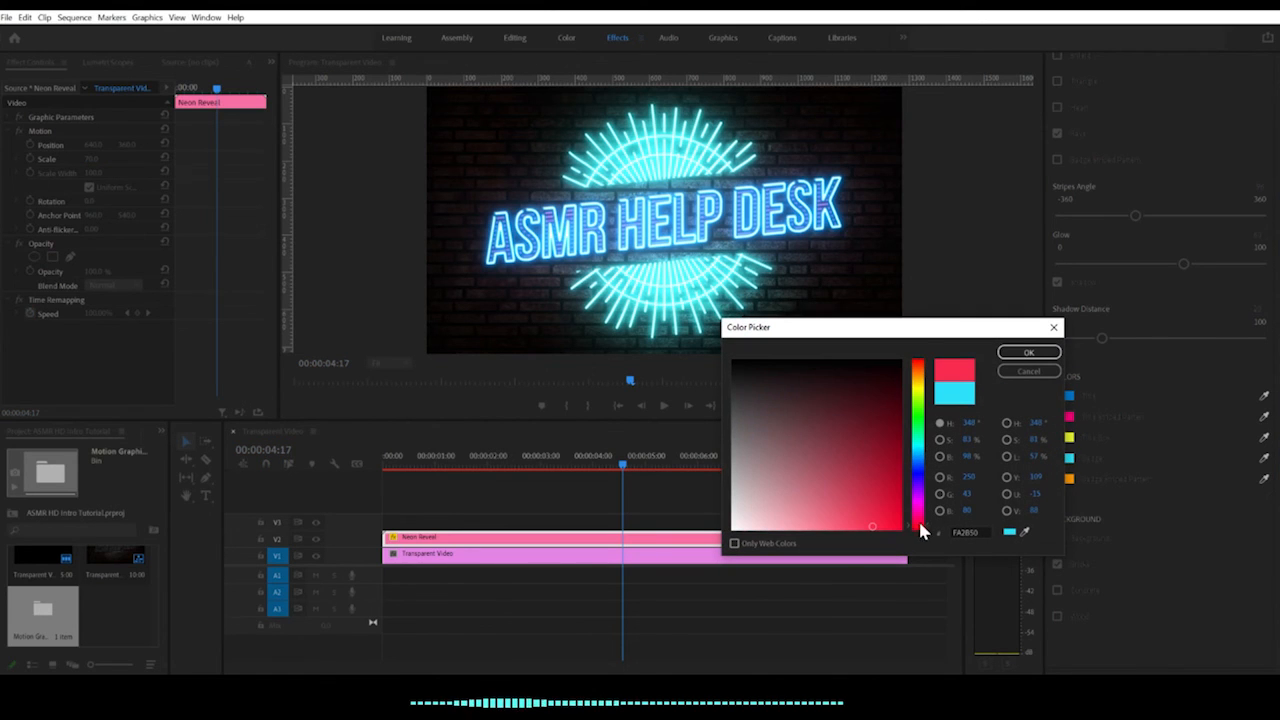
pyautogui.click(1018, 353)
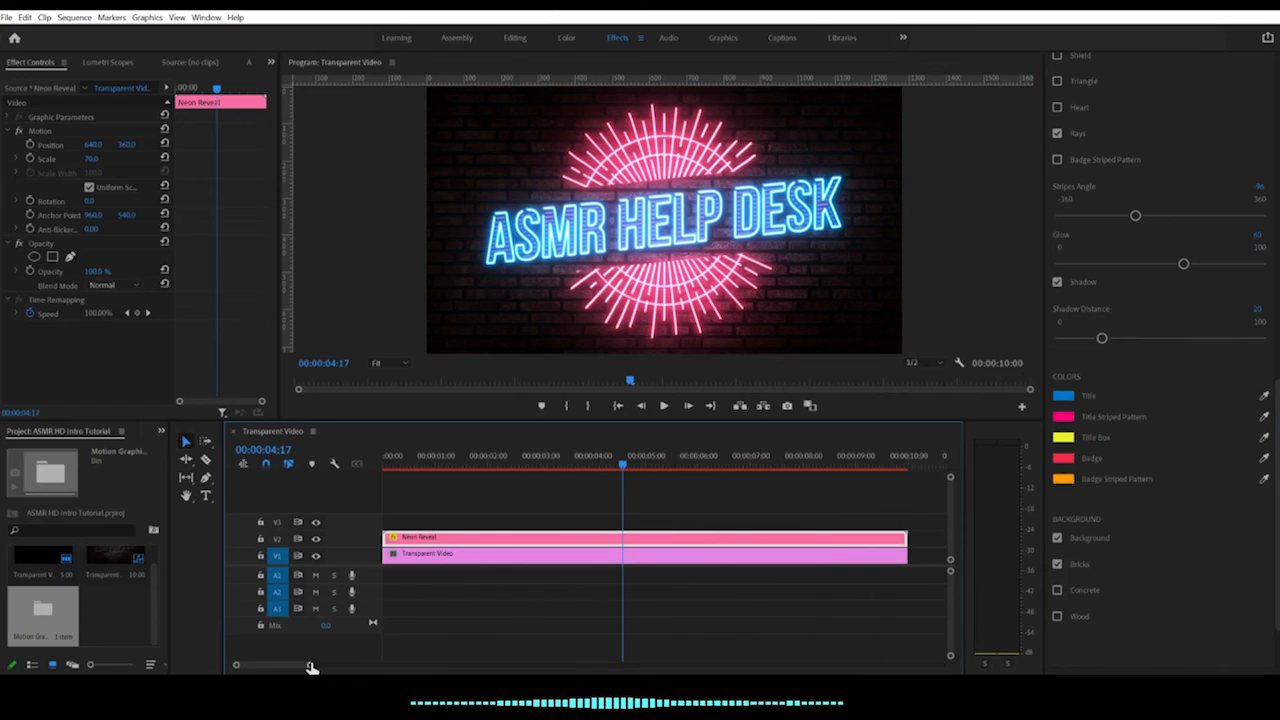
# Return the playhead to the start of the sequence and scale the timeline to show both clips in full.
pyautogui.moveTo(310, 664); pyautogui.dragTo(435, 668)
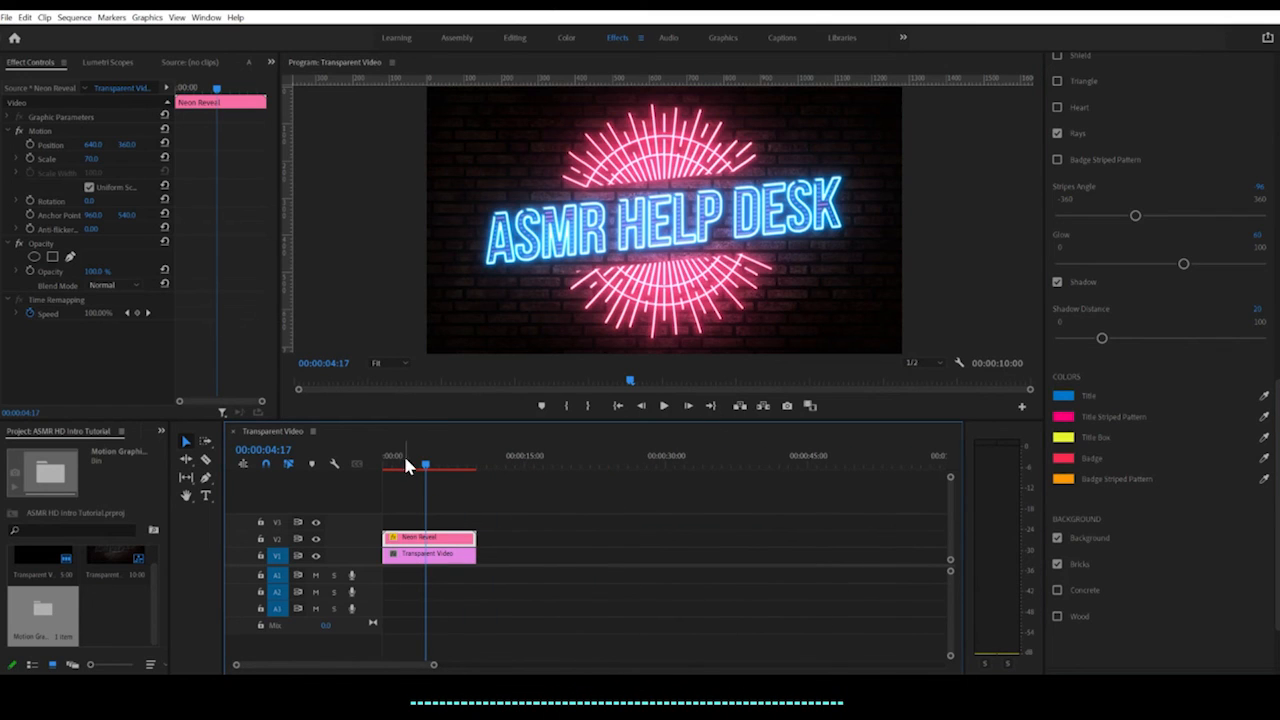
pyautogui.moveTo(425, 466); pyautogui.dragTo(365, 456)
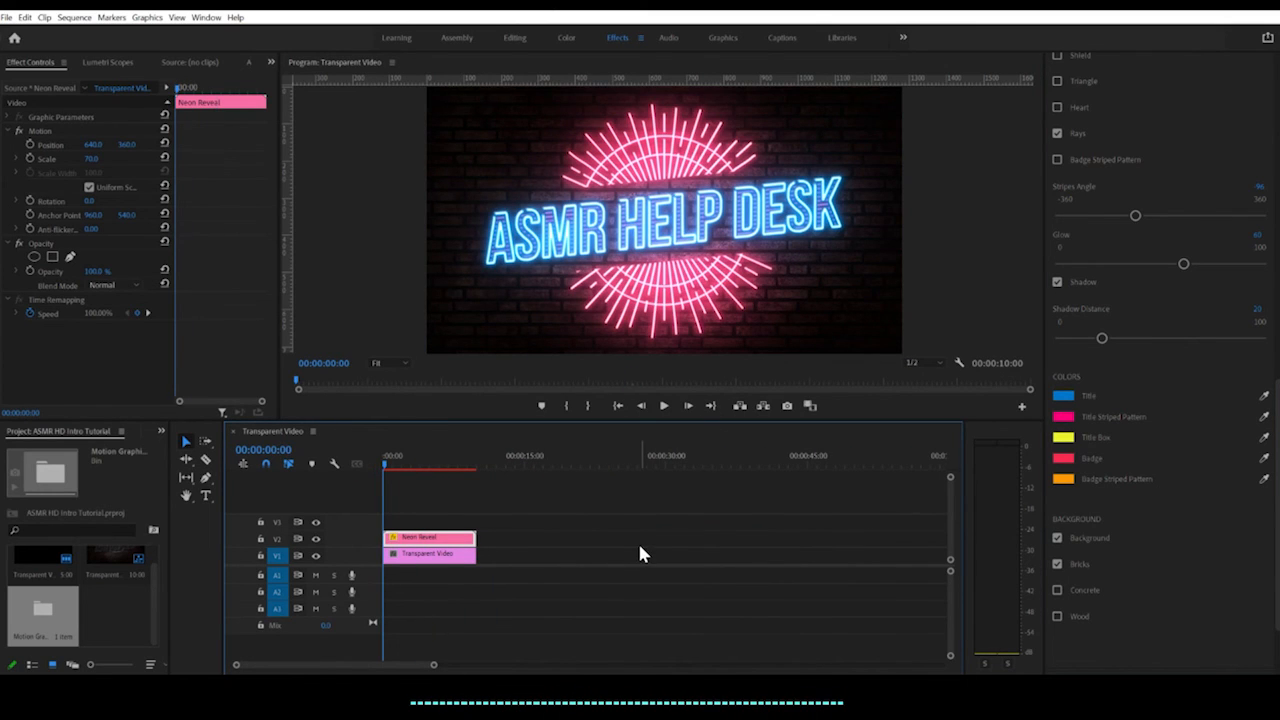
pyautogui.moveTo(443, 668); pyautogui.dragTo(325, 666)
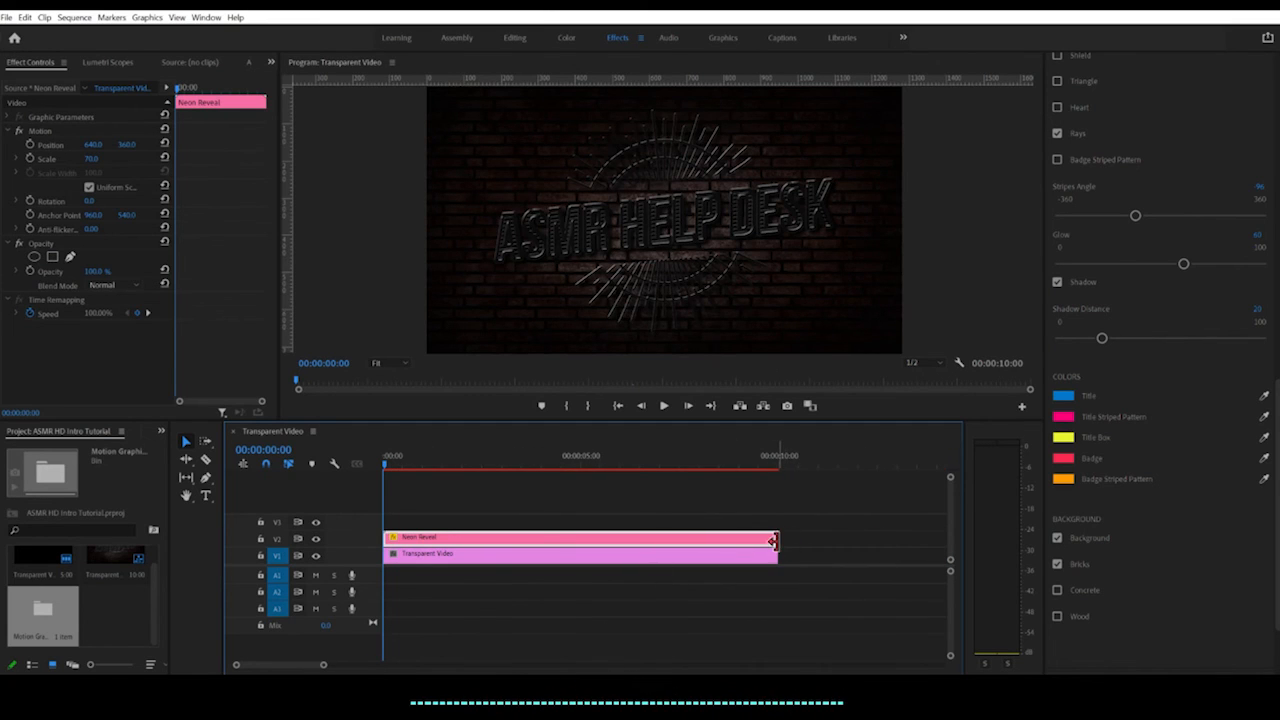
# Trim the ends of the Neon Reveal and Transparent Video clips so both finish together at 00:00:08:02.
pyautogui.moveTo(777, 538); pyautogui.dragTo(666, 538)
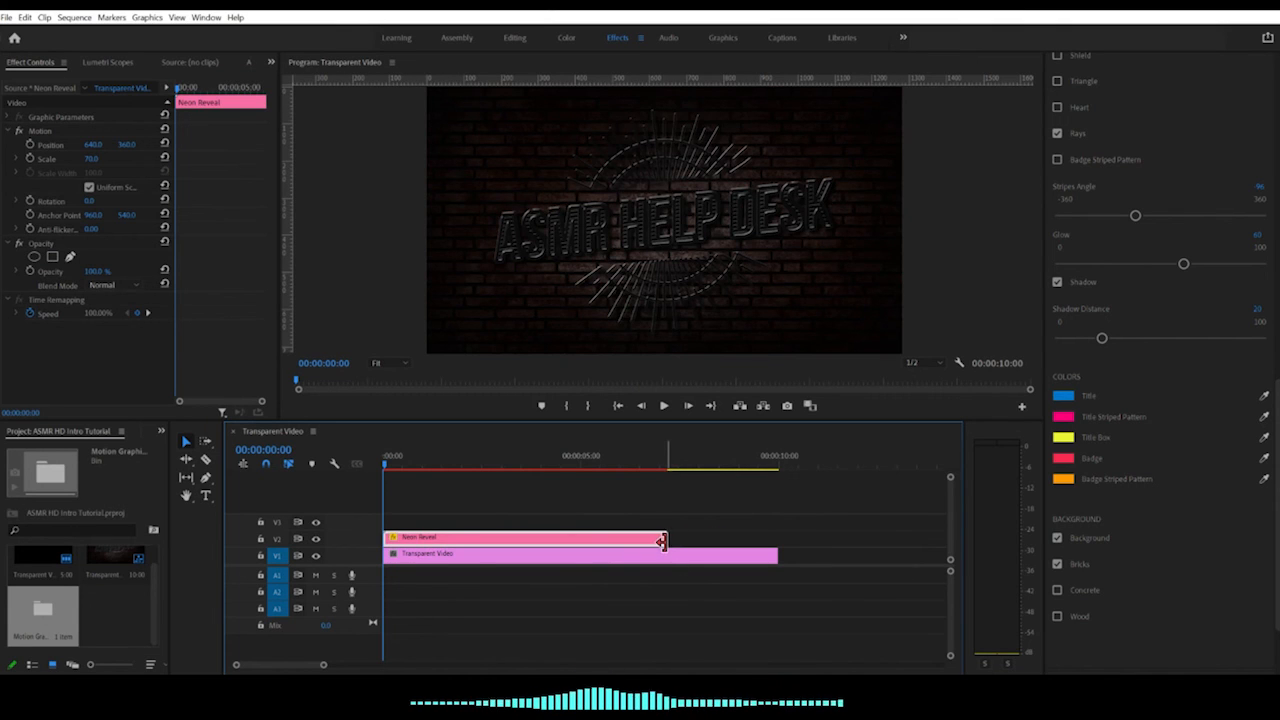
pyautogui.moveTo(382, 466); pyautogui.dragTo(625, 487)
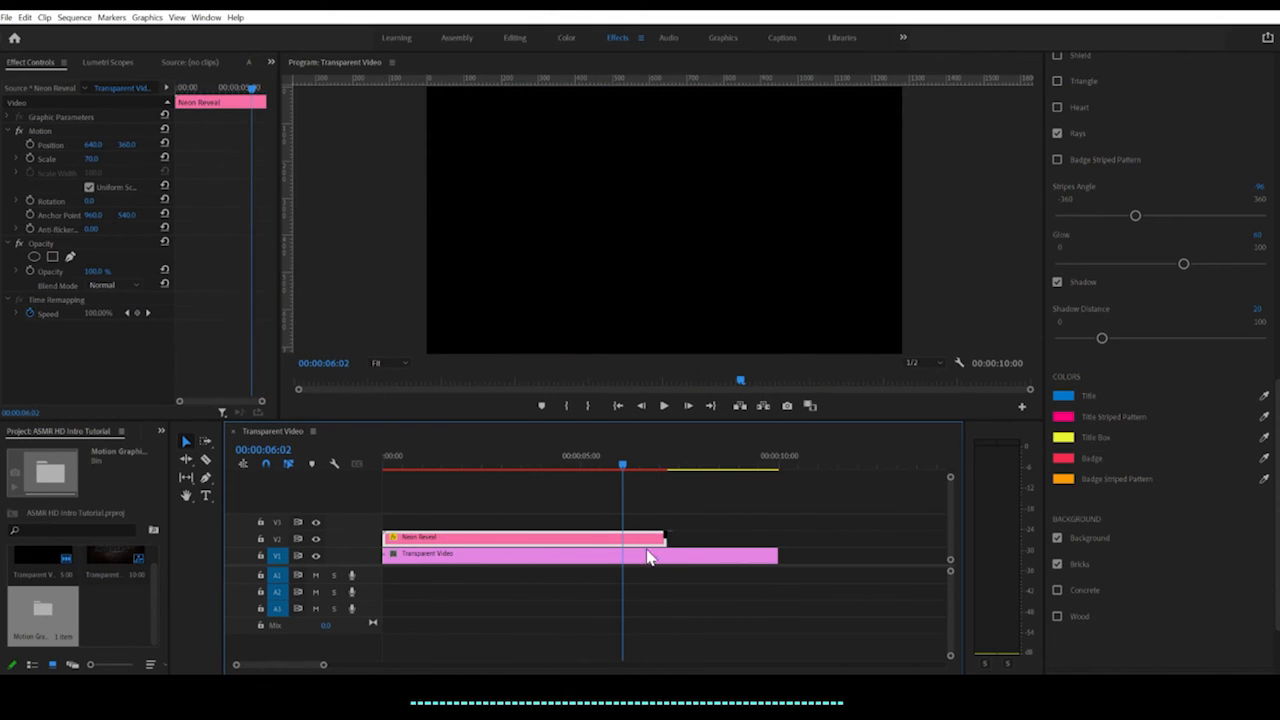
pyautogui.moveTo(333, 668); pyautogui.dragTo(314, 671)
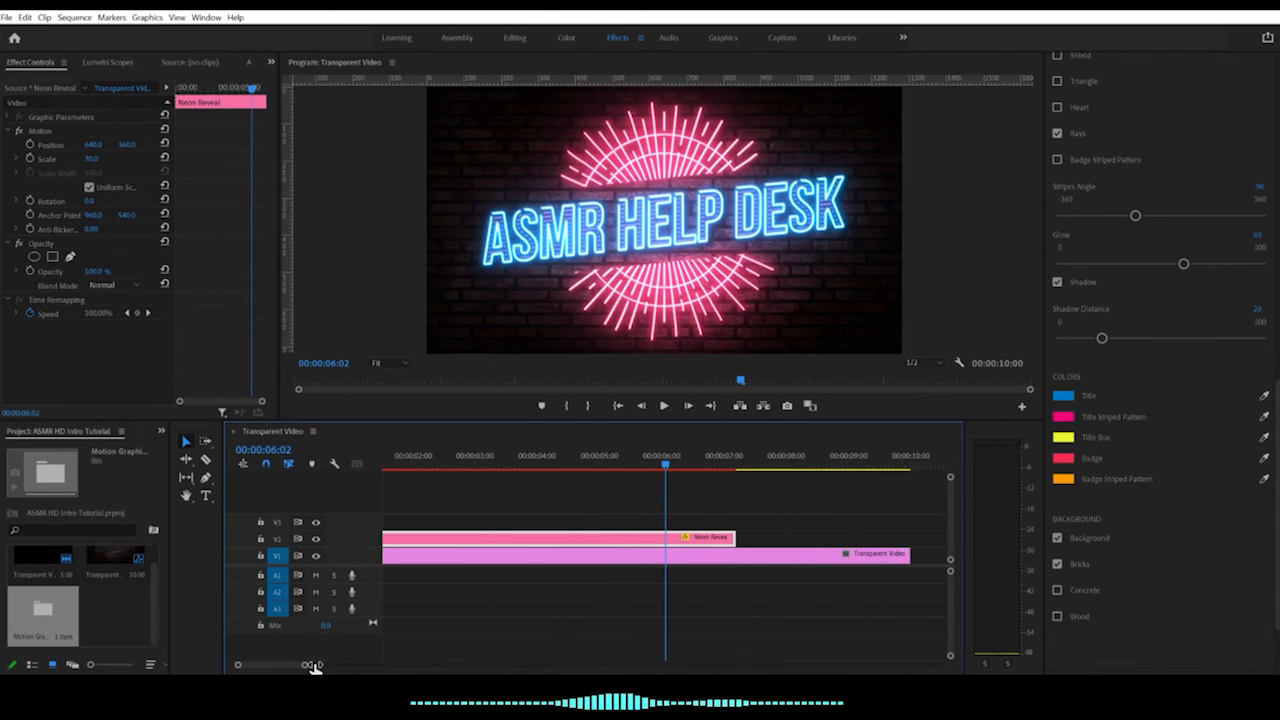
pyautogui.moveTo(731, 536); pyautogui.dragTo(762, 532)
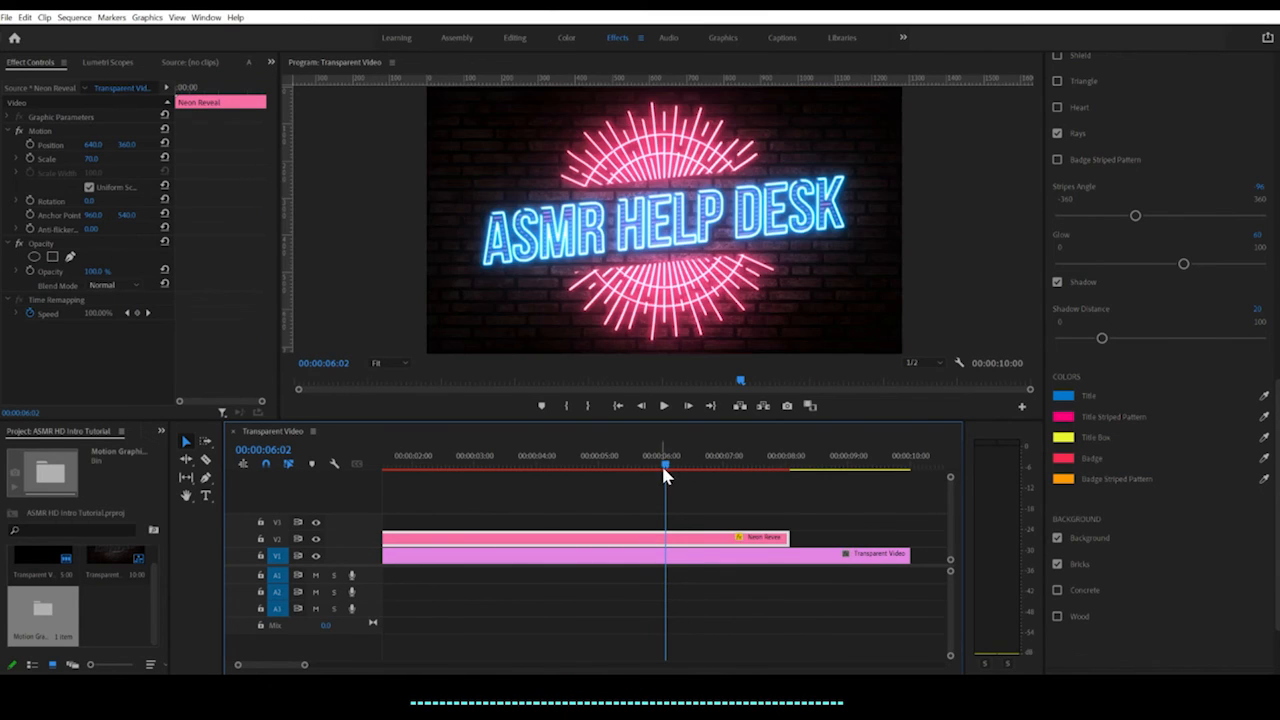
pyautogui.moveTo(667, 473); pyautogui.dragTo(742, 475)
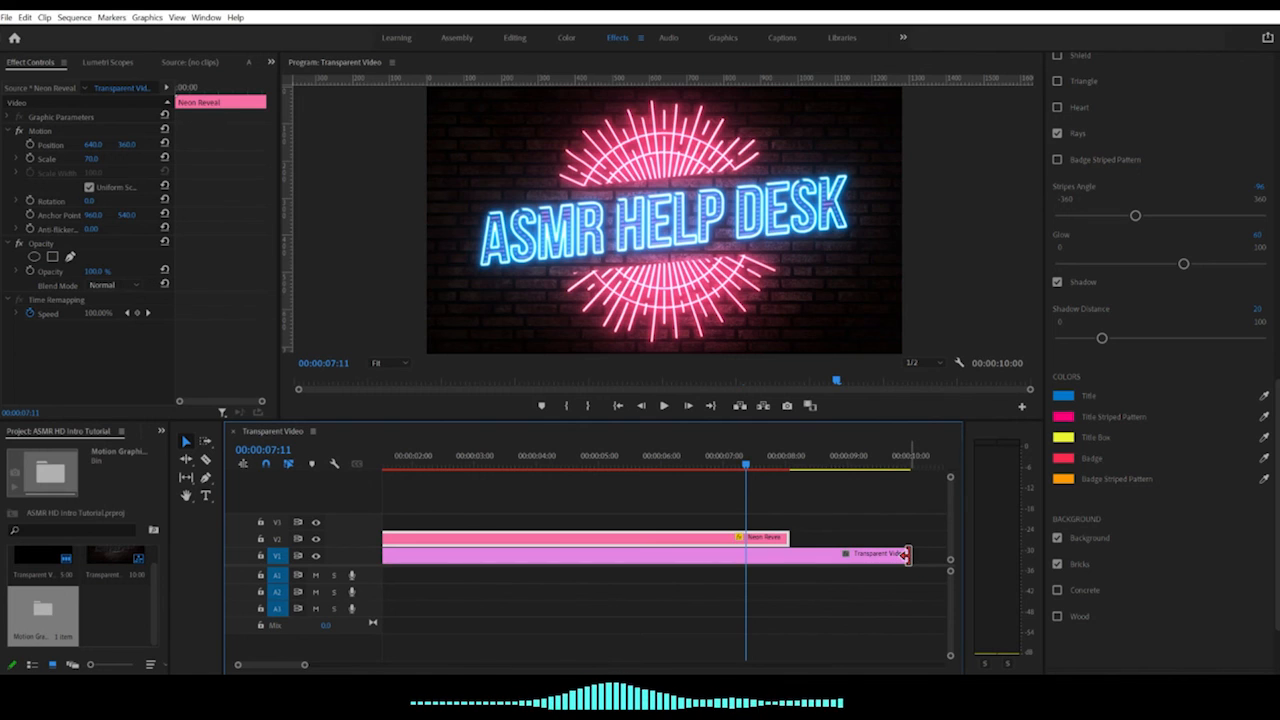
pyautogui.moveTo(913, 557); pyautogui.dragTo(787, 570)
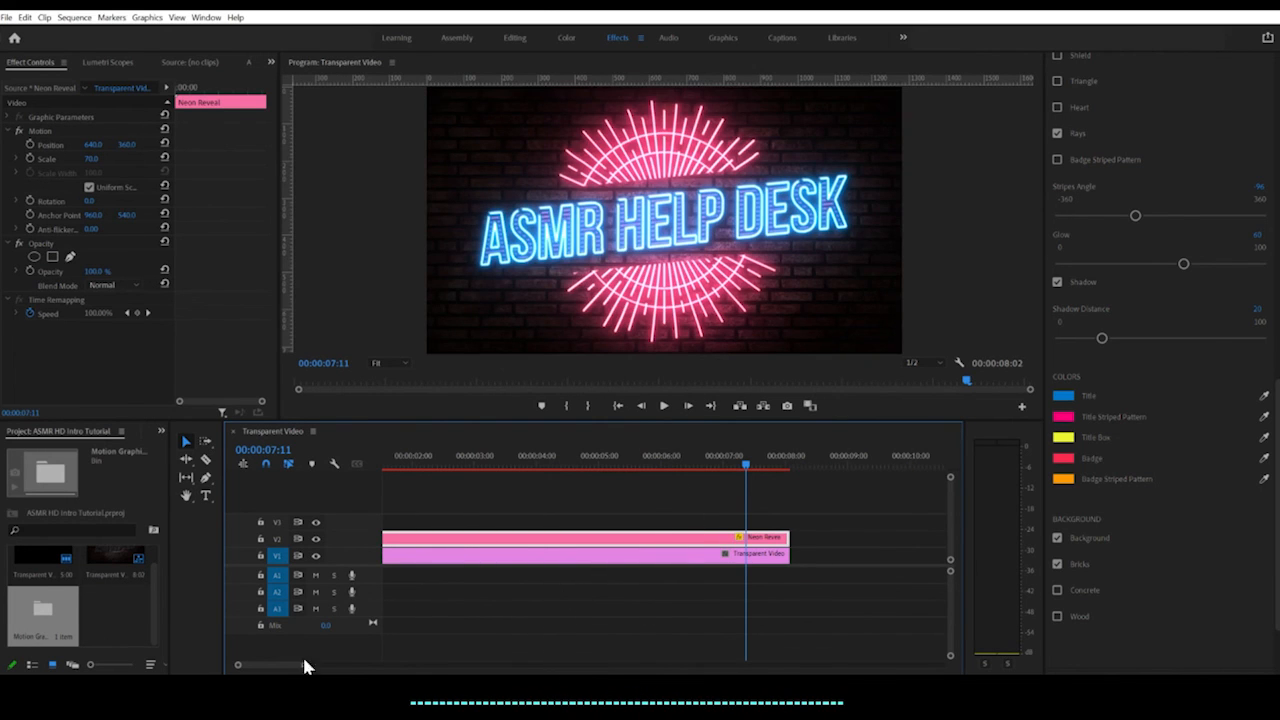
# Play the shortened intro from the start of the sequence to its end.
pyautogui.moveTo(302, 664); pyautogui.dragTo(321, 664)
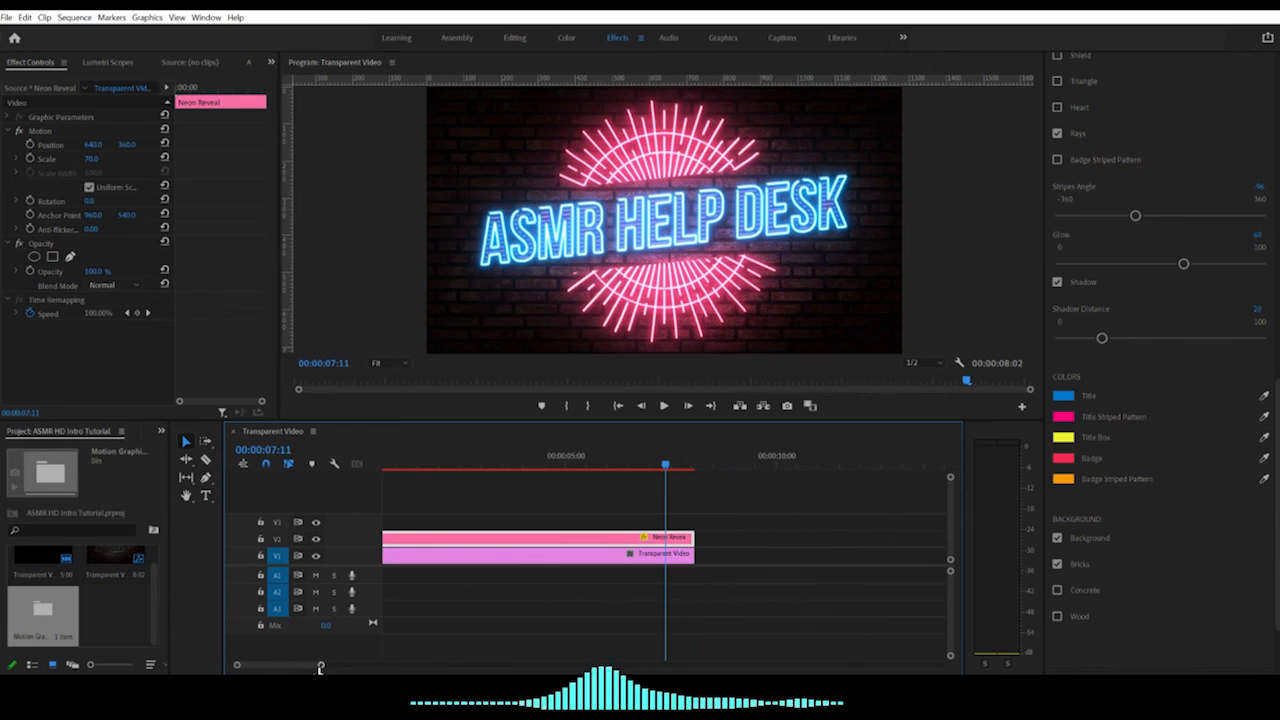
pyautogui.moveTo(300, 668); pyautogui.dragTo(243, 670)
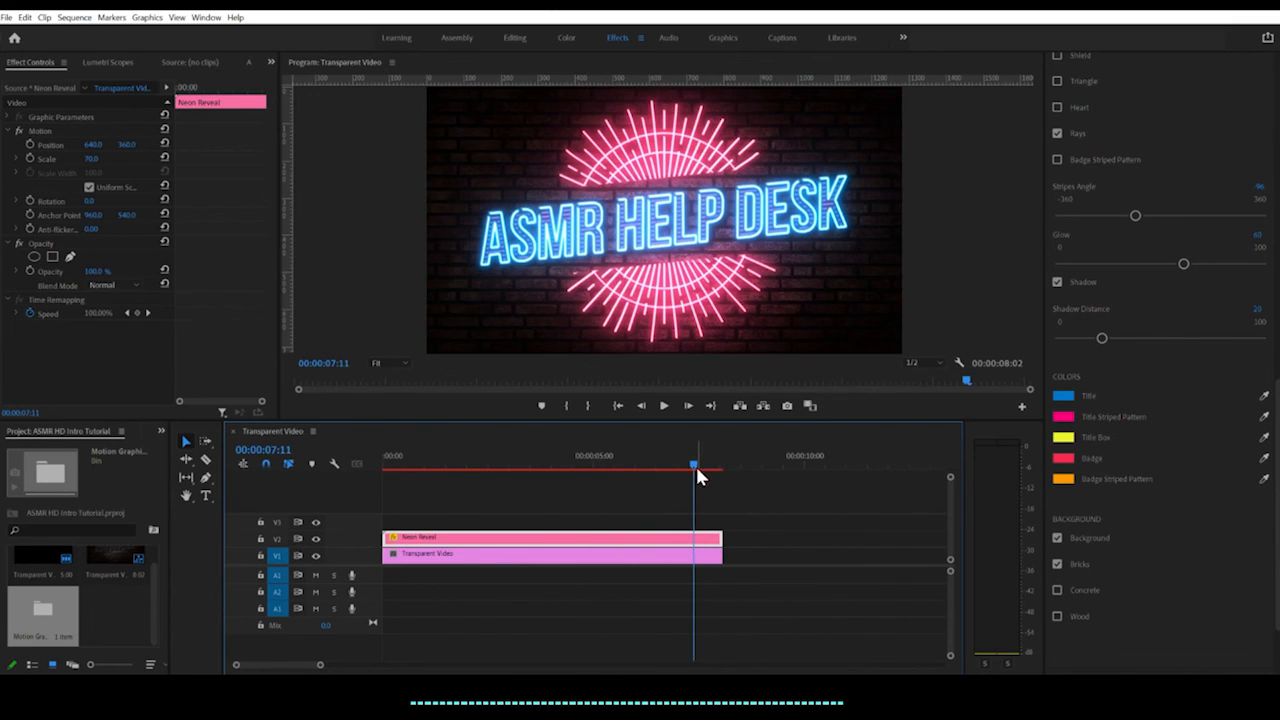
pyautogui.press('Home')
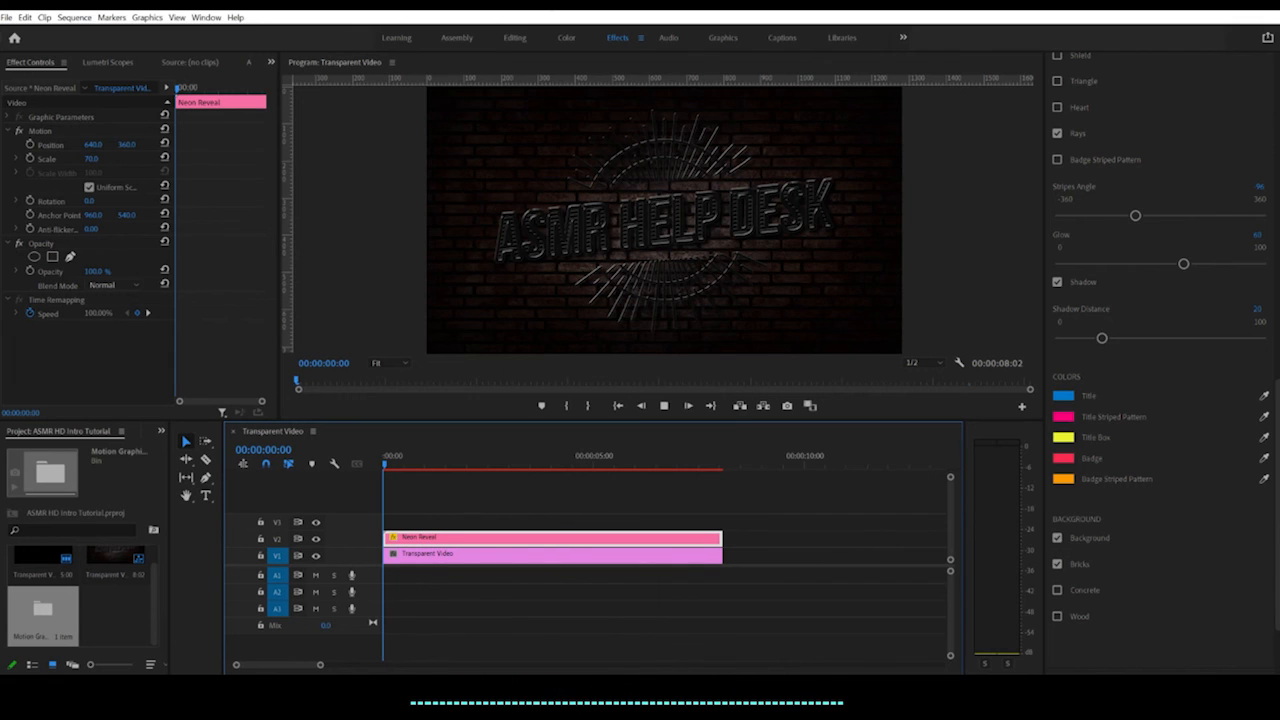
pyautogui.press('space')
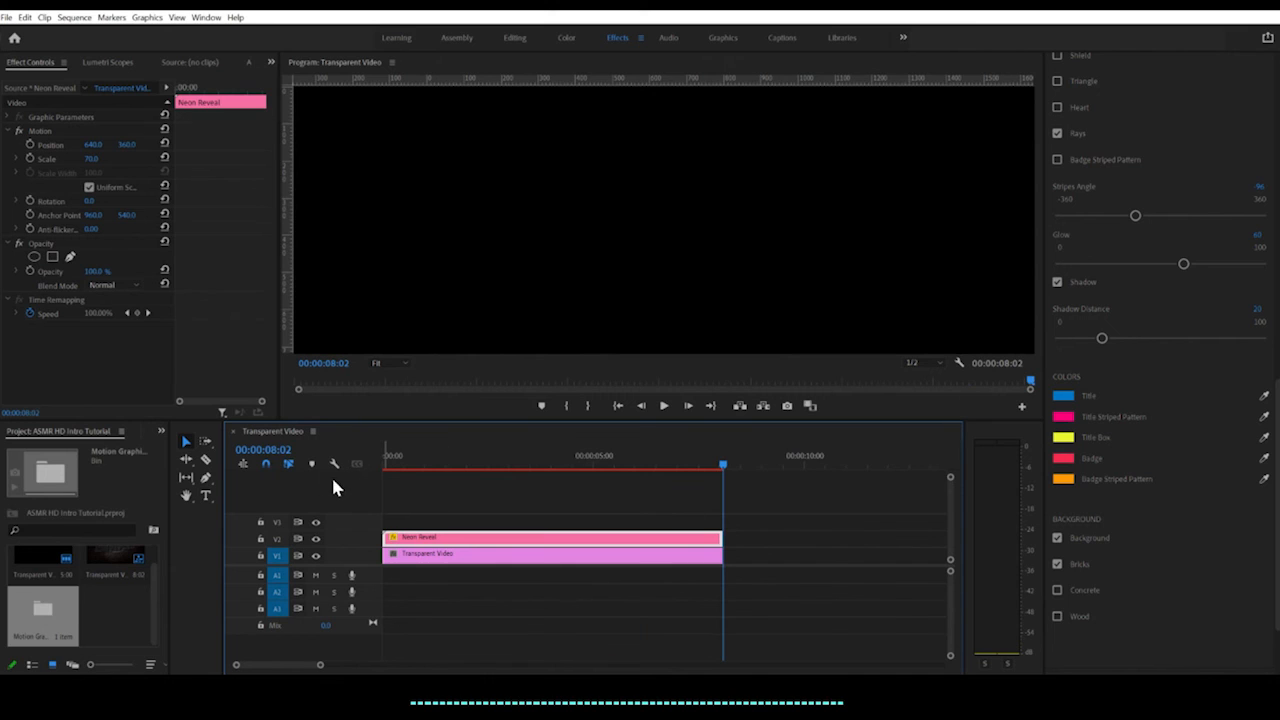
# Queue the sequence for media export as H.264 with the Match Source - High bitrate preset, and start encoding it in Media Encoder.
pyautogui.click(6, 18)
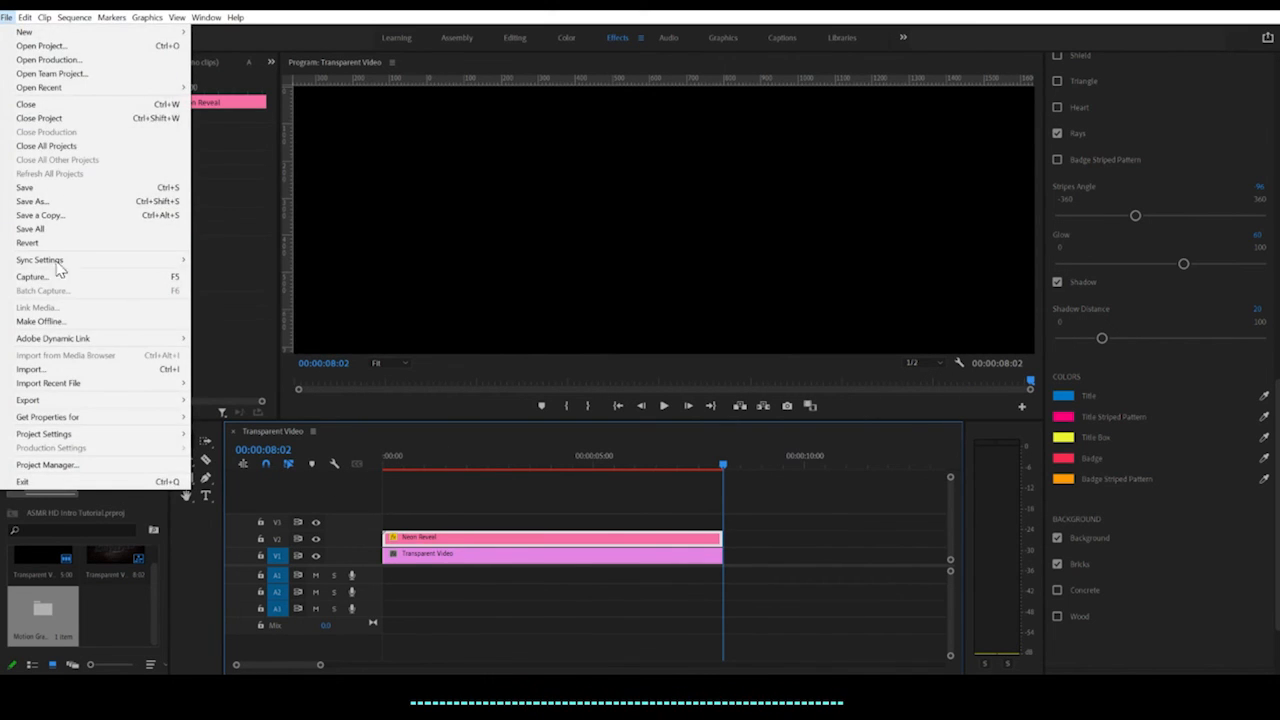
pyautogui.moveTo(78, 401)
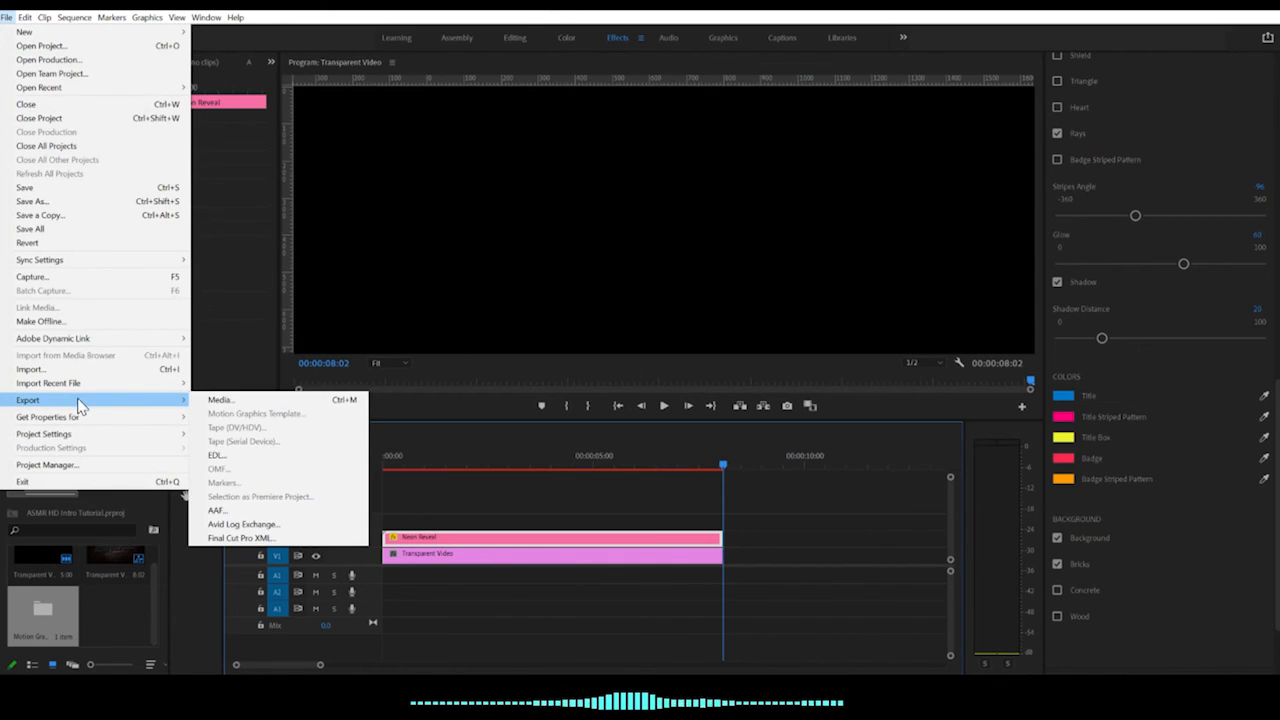
pyautogui.click(214, 398)
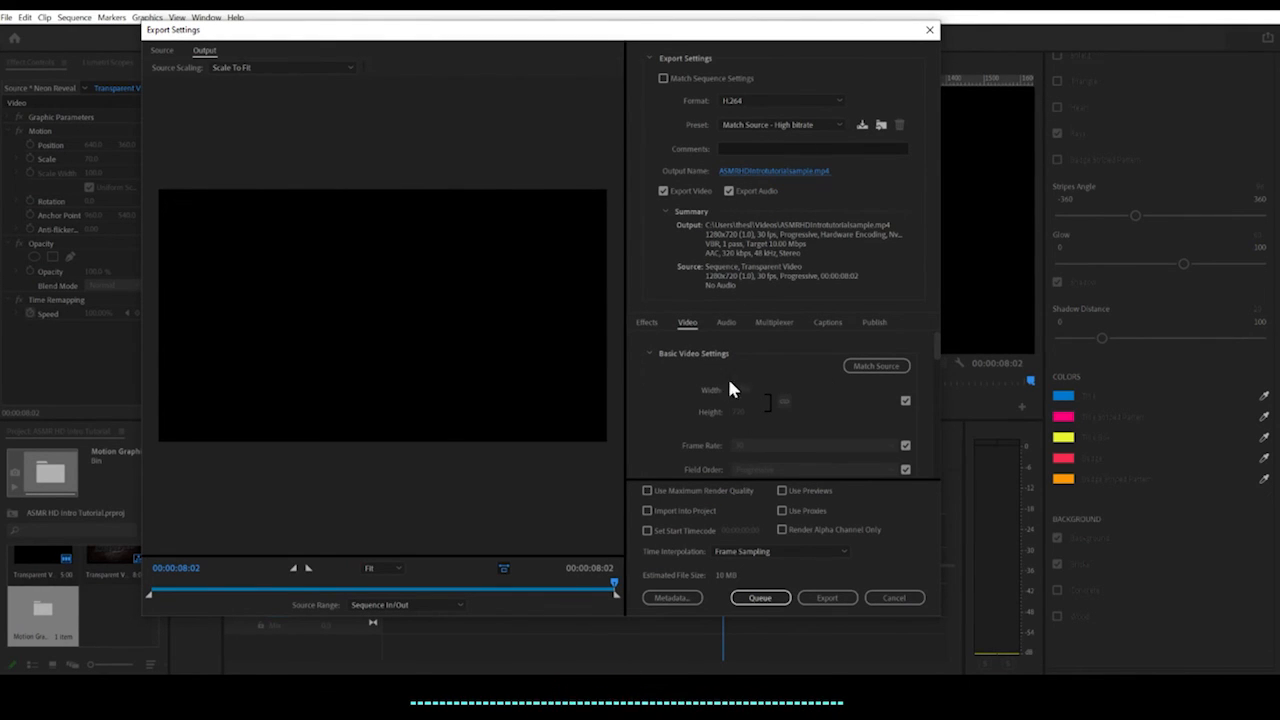
pyautogui.click(760, 597)
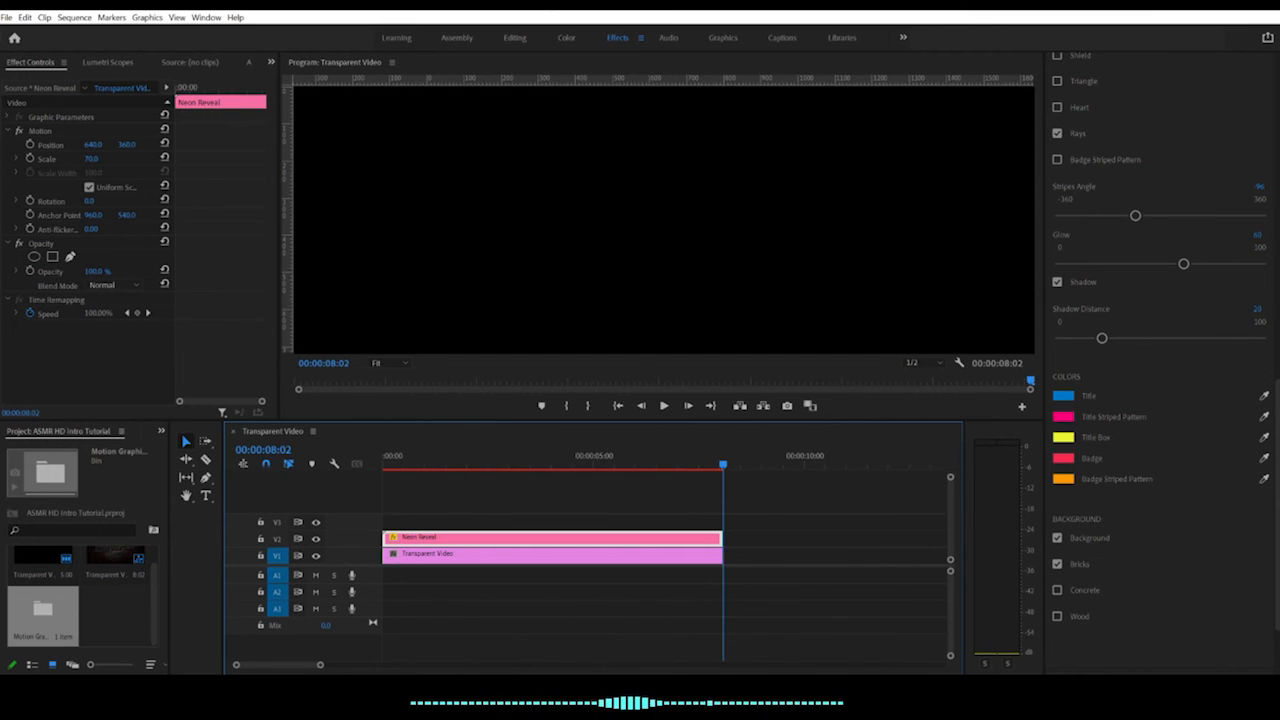
pyautogui.moveTo(1279, 440); pyautogui.dragTo(720, 12)
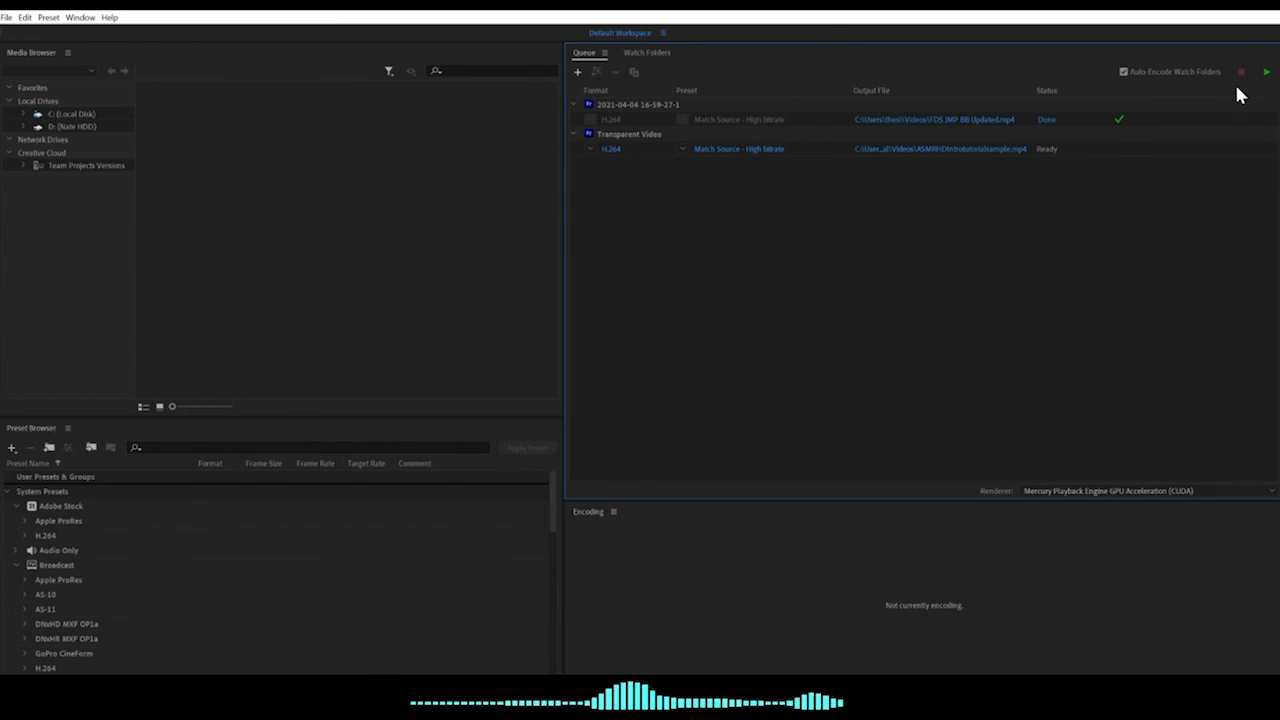
pyautogui.click(1267, 72)
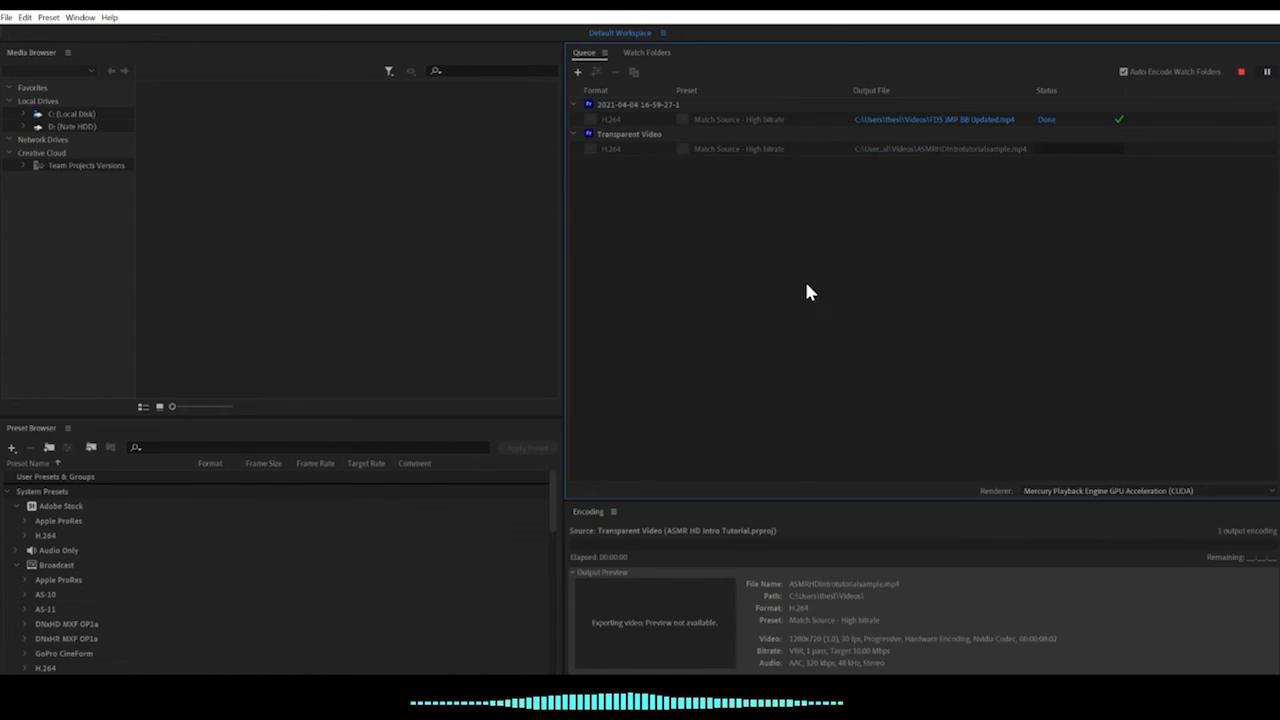